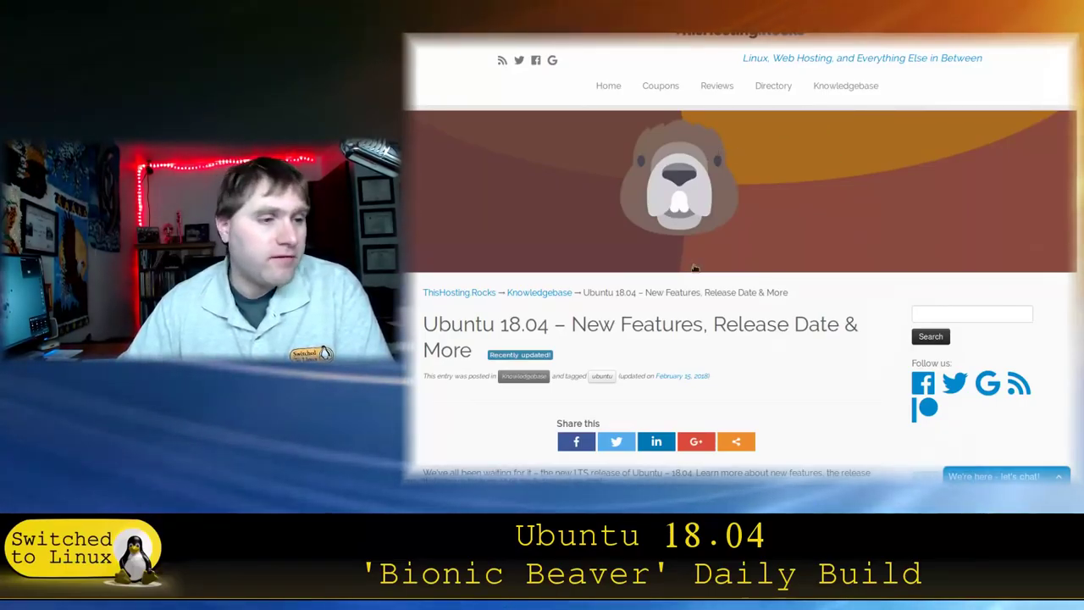
Step: Scroll past Basic information to the release schedule ending with April 26th, 2018
scroll(693, 268, "down", 3)
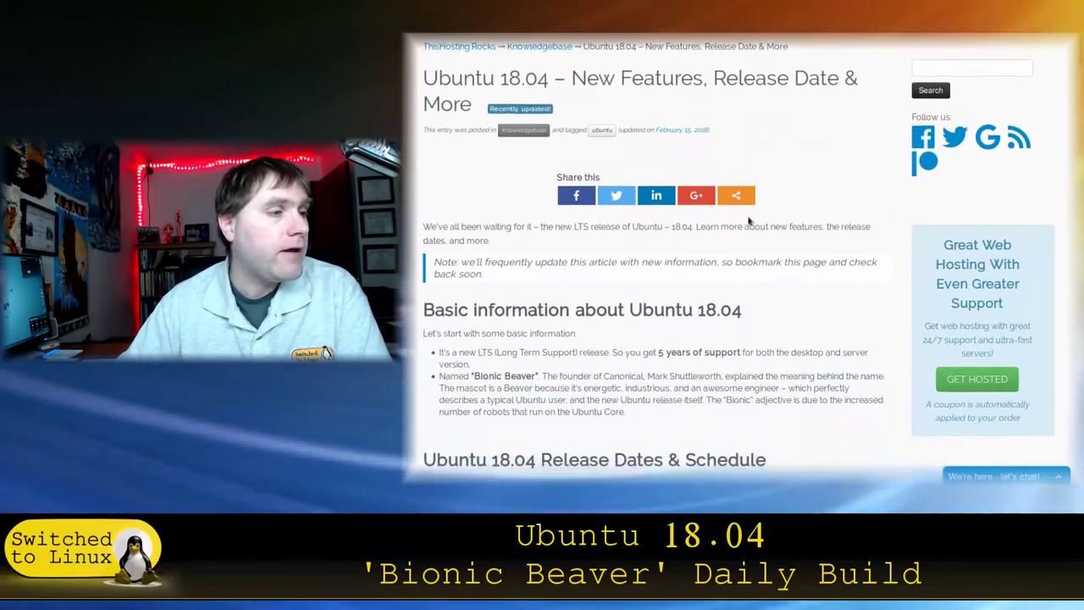
scroll(848, 226, "down", 1)
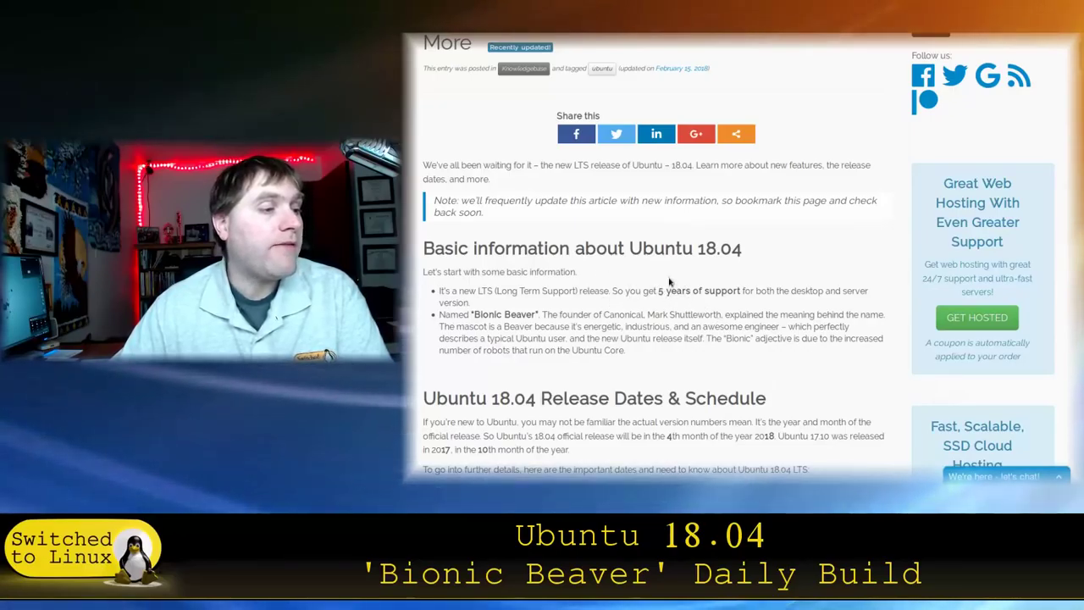
scroll(666, 294, "down", 3)
scroll(739, 246, "down", 3)
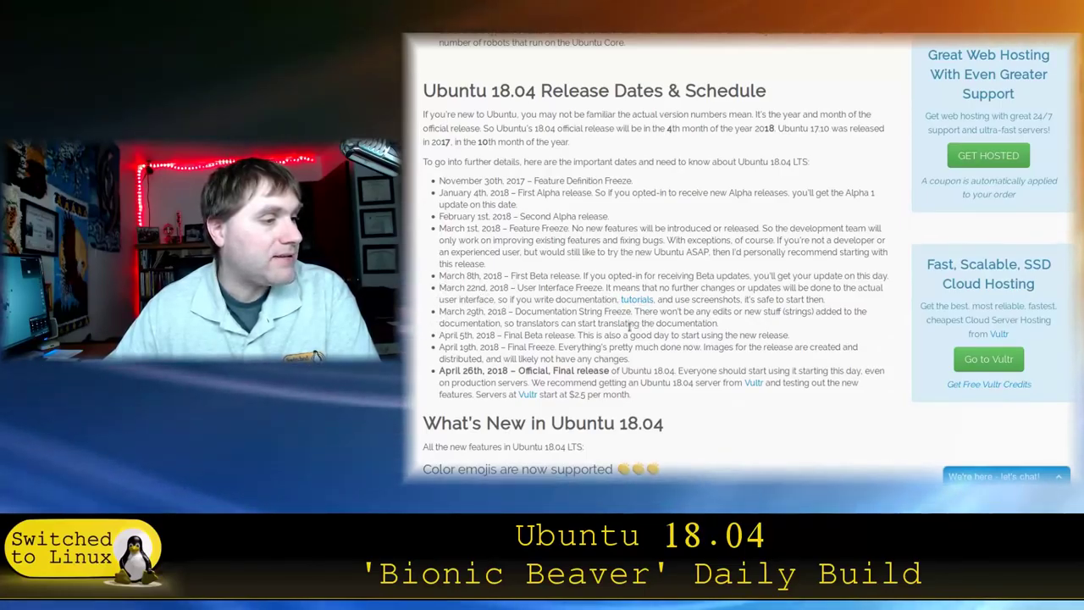
Step: Scroll past the colour emoji section to the GNOME desktop screenshot and new theme heading
scroll(624, 313, "down", 2)
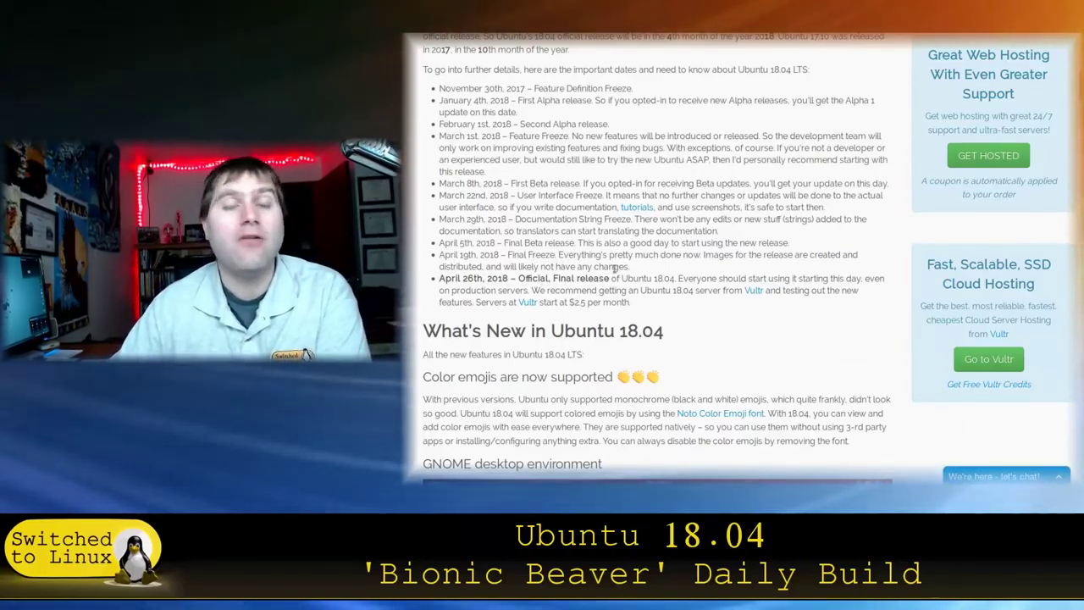
scroll(614, 267, "down", 5)
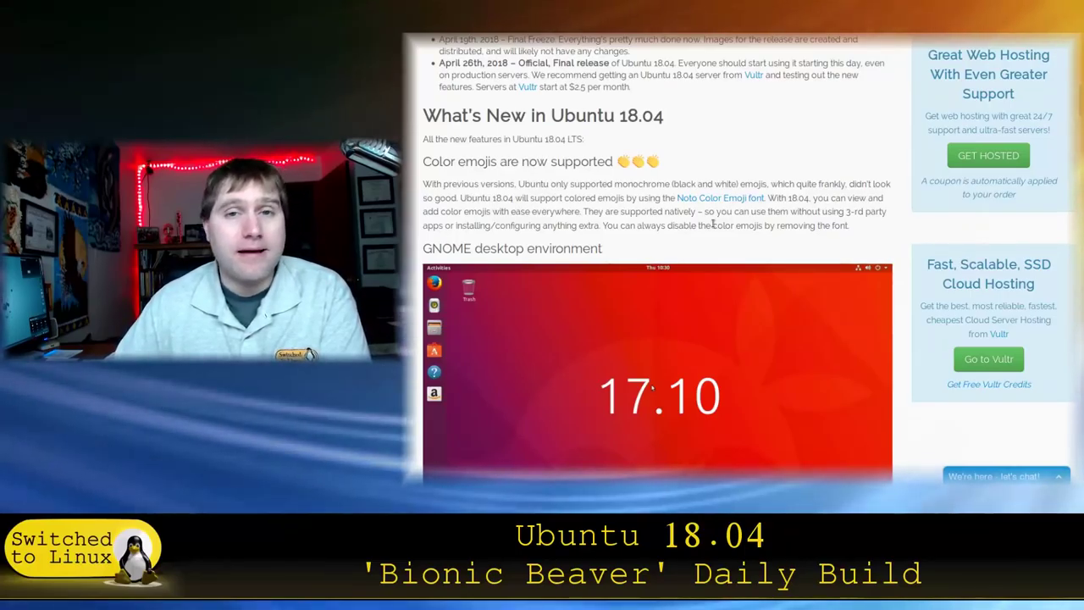
scroll(848, 235, "down", 4)
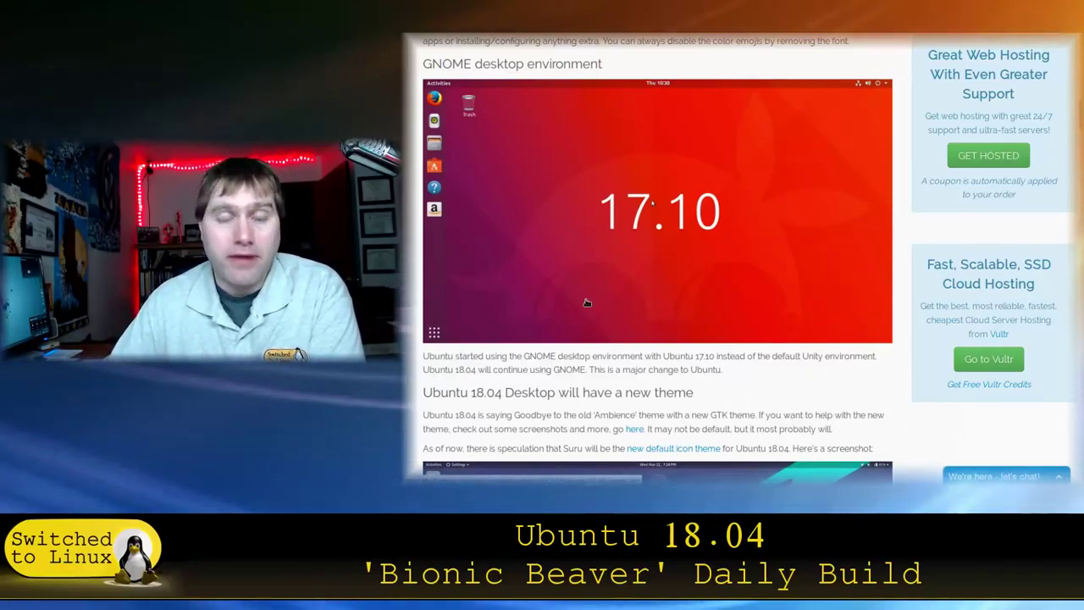
Step: Scroll to the Communitheme commands and select the add-apt-repository line
scroll(695, 305, "down", 3)
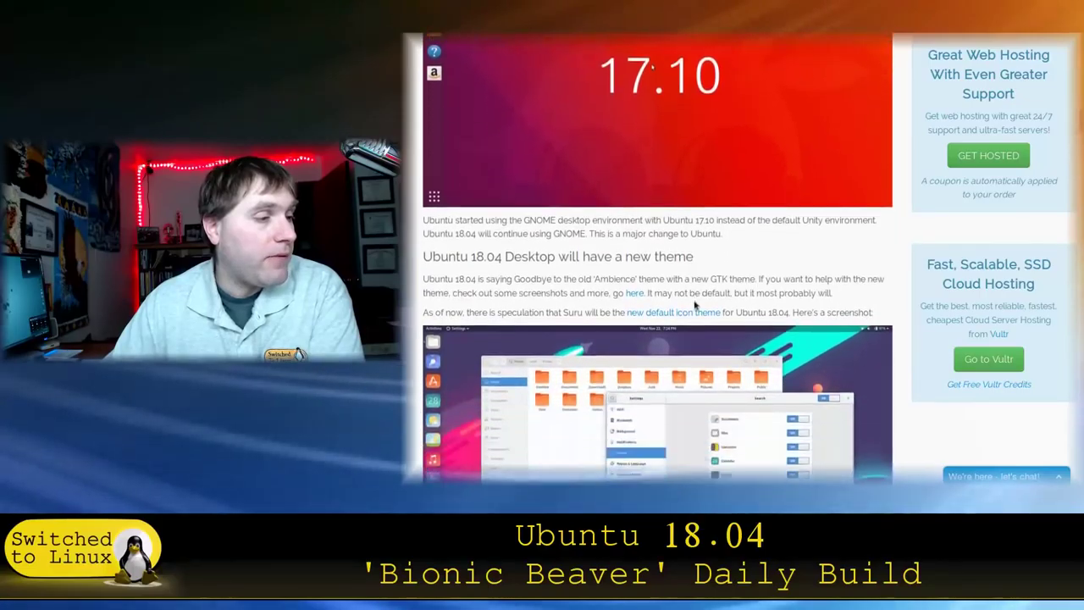
scroll(747, 254, "down", 3)
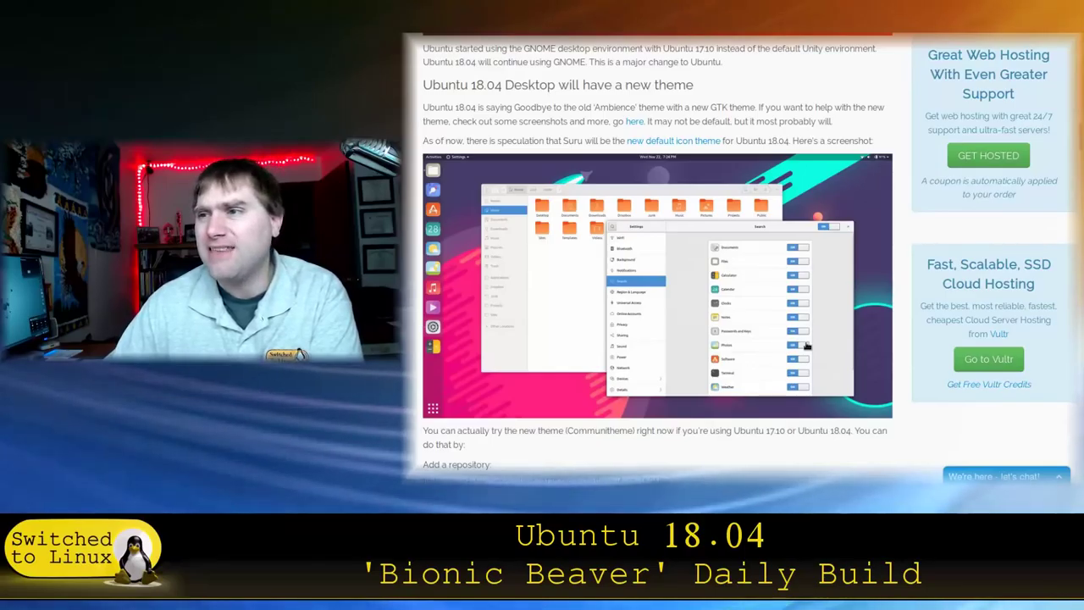
scroll(807, 344, "down", 5)
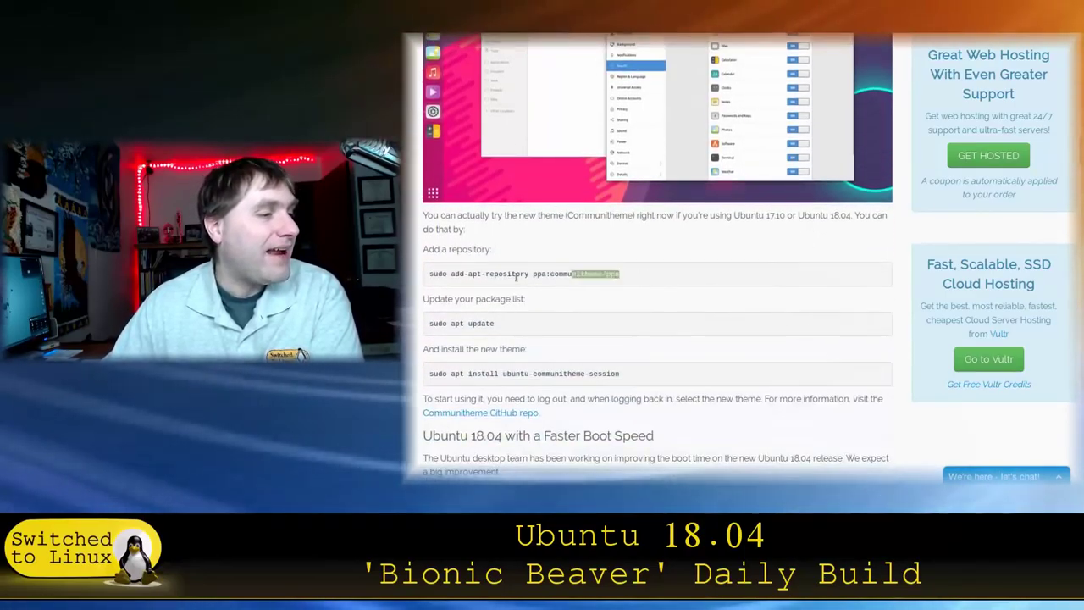
left_click_drag(516, 276, 459, 268)
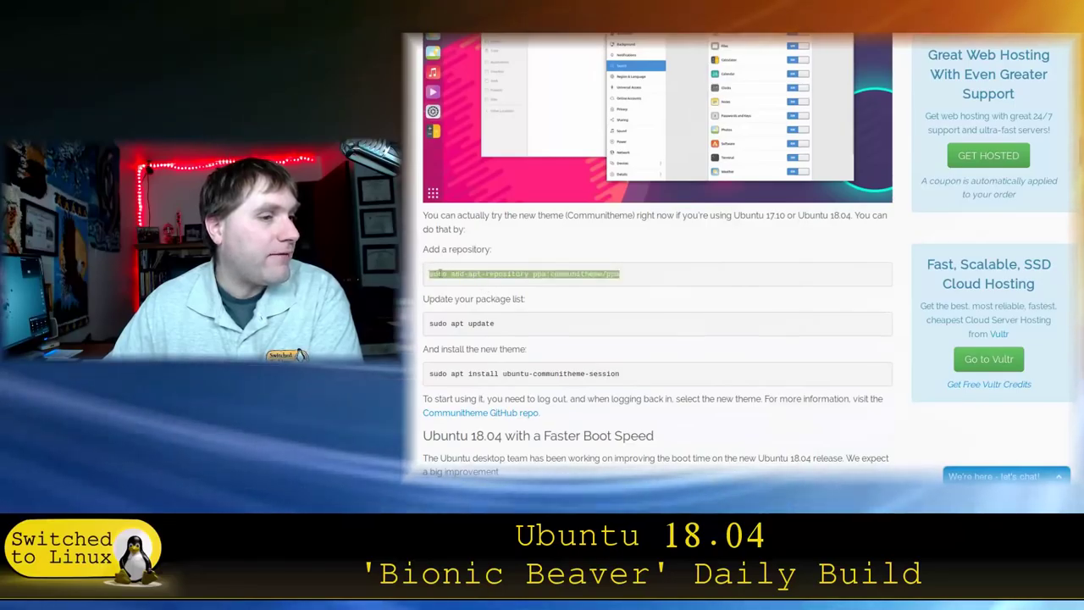
Step: Scroll down to the Xorg-by-default section and highlight its heading
scroll(665, 311, "down", 2)
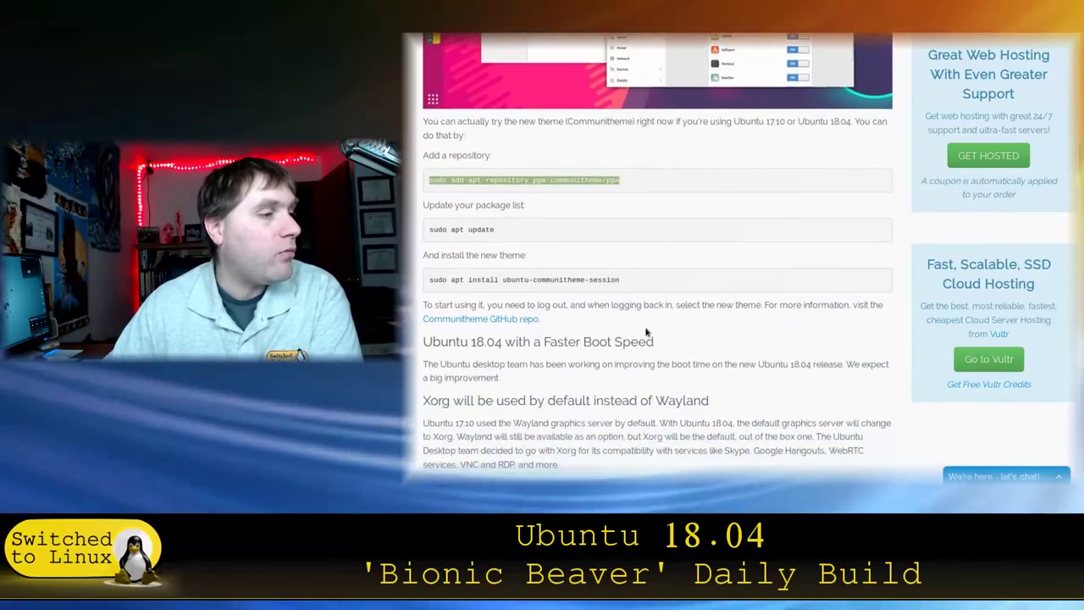
scroll(625, 332, "down", 1)
scroll(664, 313, "down", 2)
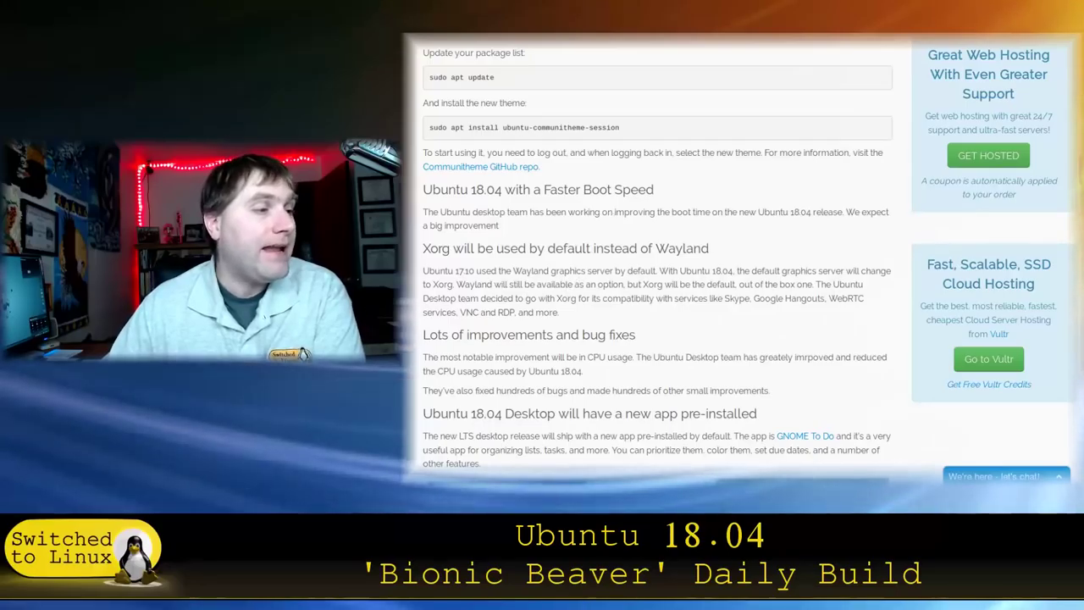
left_click_drag(441, 248, 444, 249)
Step: Clear the selection and scroll past GNOME To Do to the minimal install option section
left_click(443, 249)
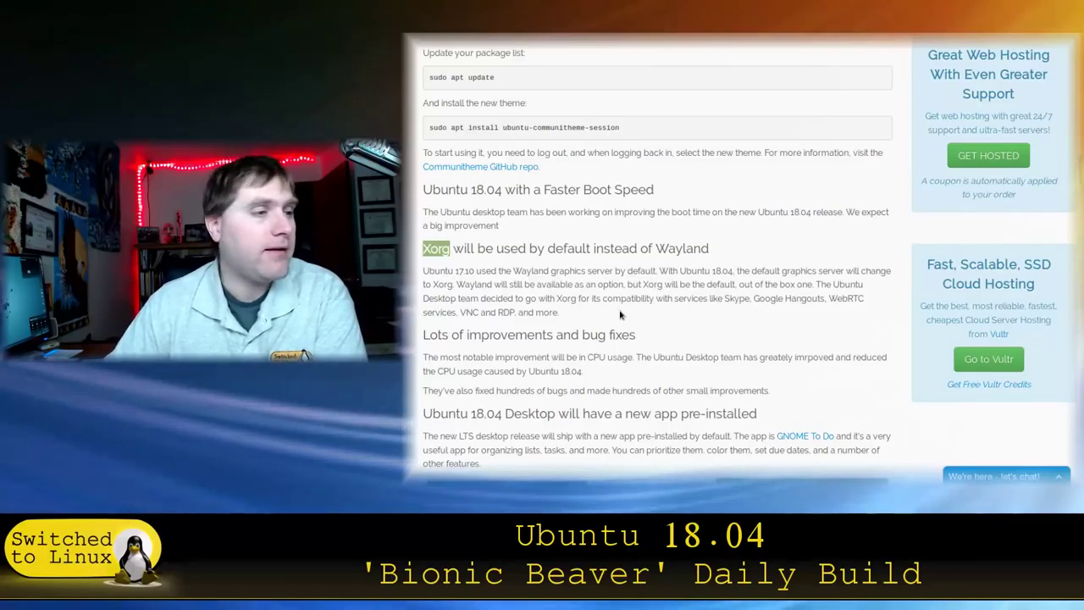
scroll(612, 269, "down", 3)
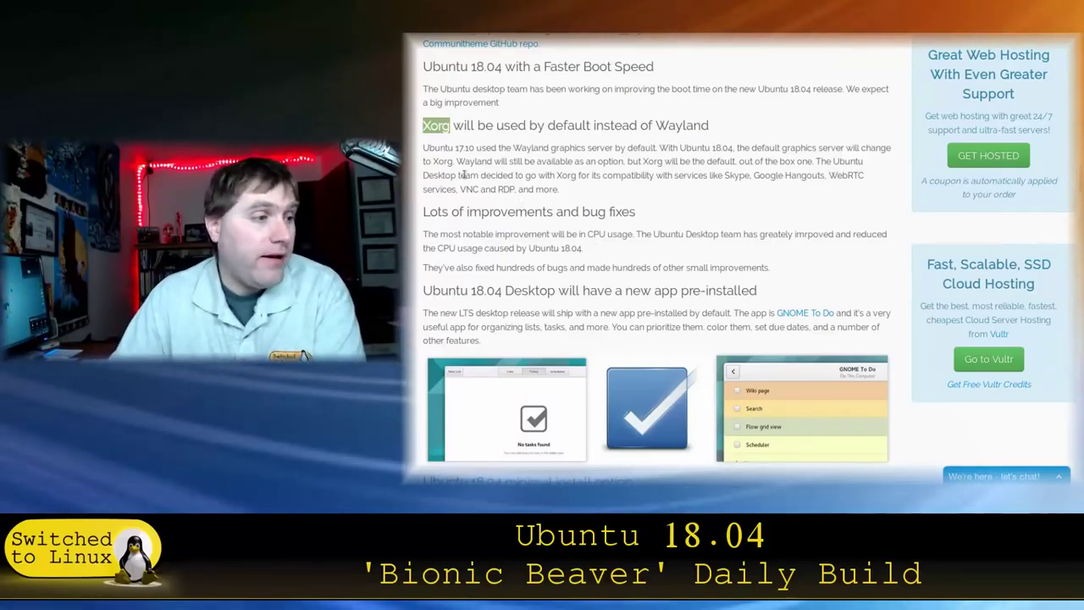
scroll(559, 316, "down", 3)
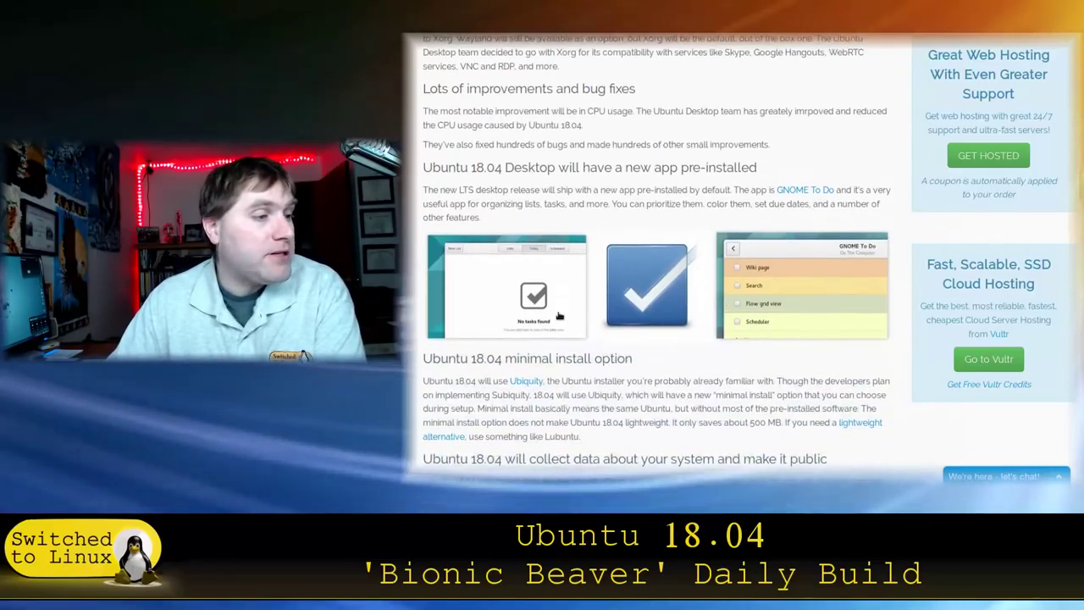
Step: Scroll past minimal install and highlight the data-collection paragraph
scroll(708, 330, "down", 1)
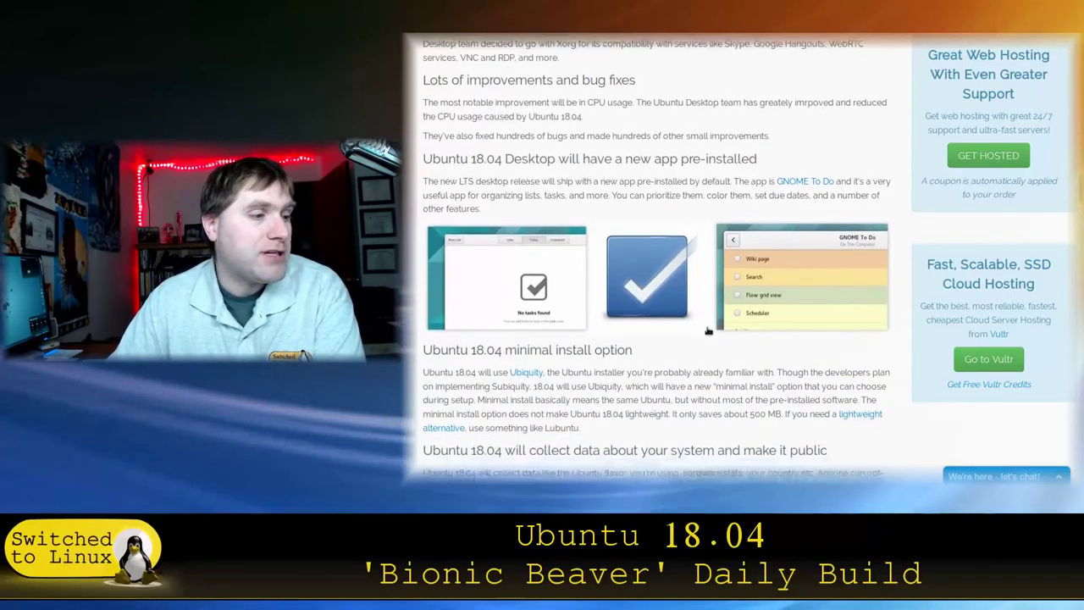
scroll(617, 192, "down", 2)
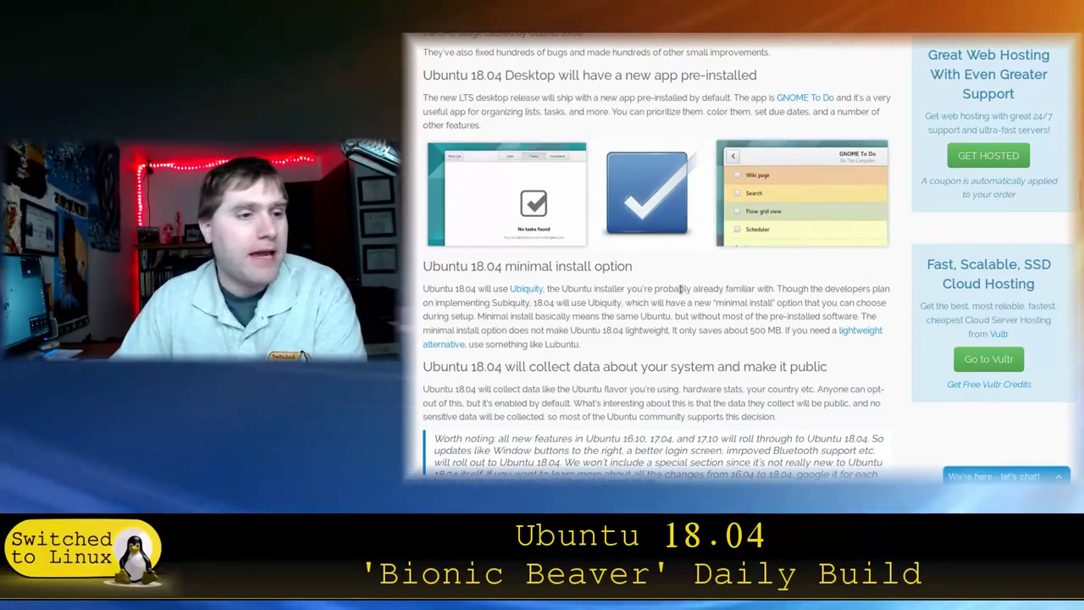
scroll(819, 370, "down", 3)
scroll(777, 250, "down", 1)
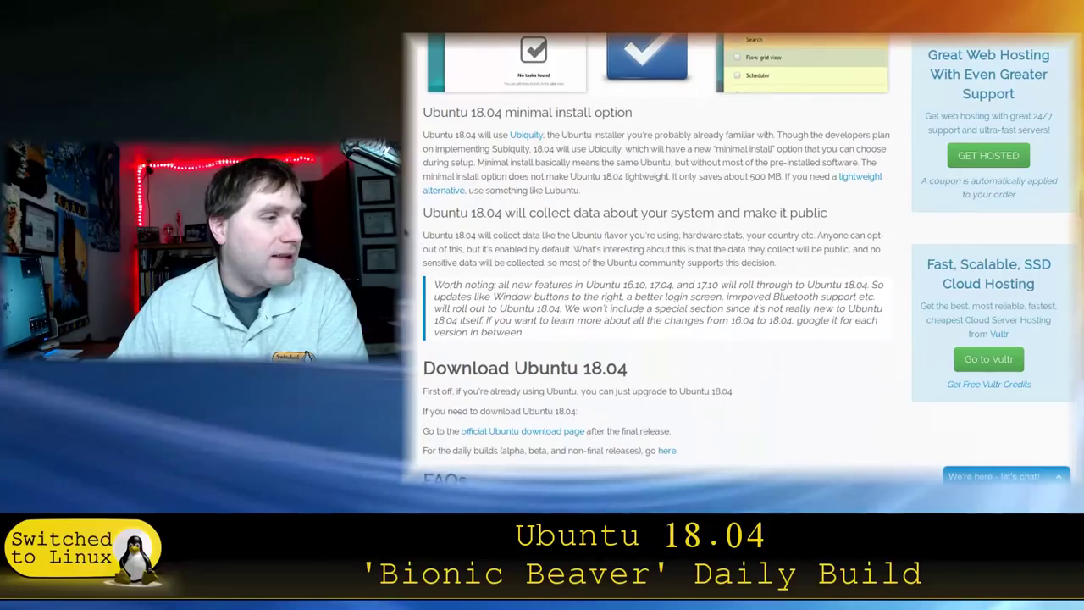
left_click_drag(419, 219, 886, 270)
Step: Clear the highlight and follow the article's official Ubuntu download page link
left_click(427, 211)
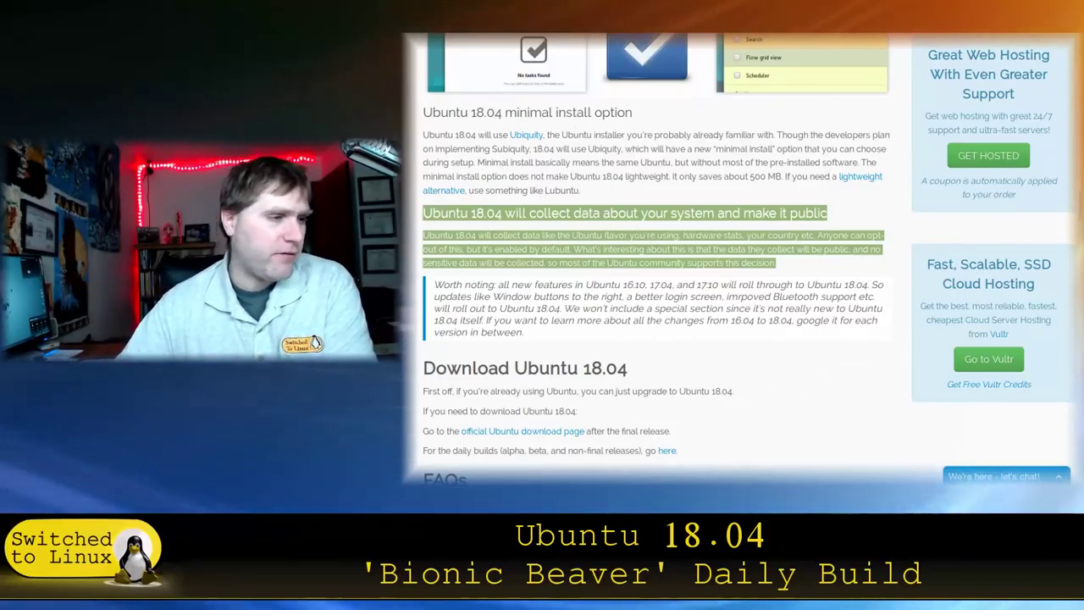
scroll(786, 359, "down", 3)
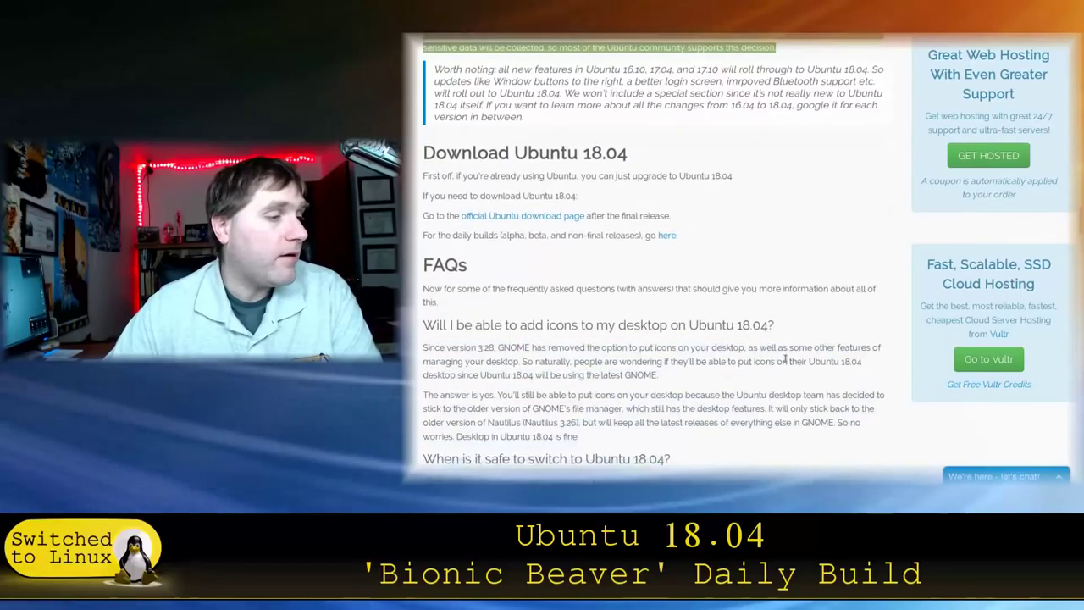
left_click(505, 217)
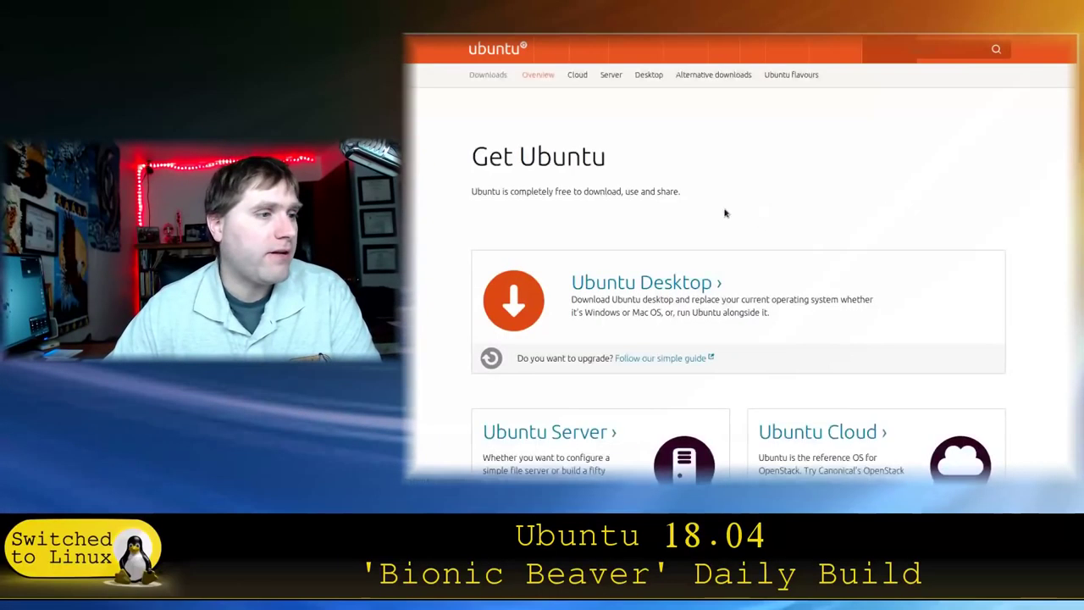
Step: Scroll through the Get Ubuntu Desktop, Server and Cloud cards and back to the top
scroll(765, 237, "down", 2)
scroll(760, 246, "down", 2)
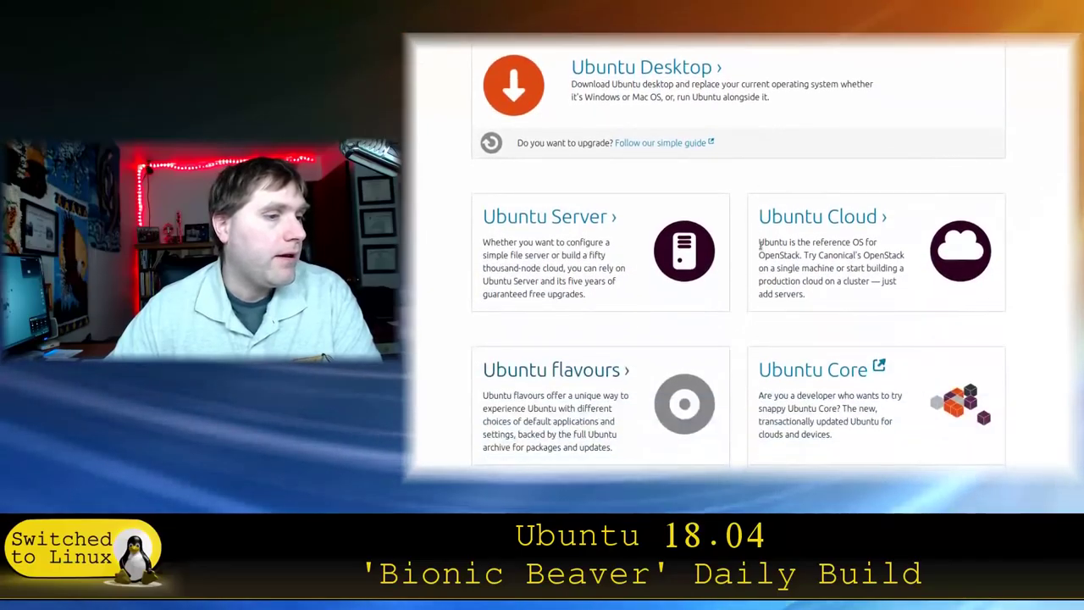
scroll(771, 254, "up", 4)
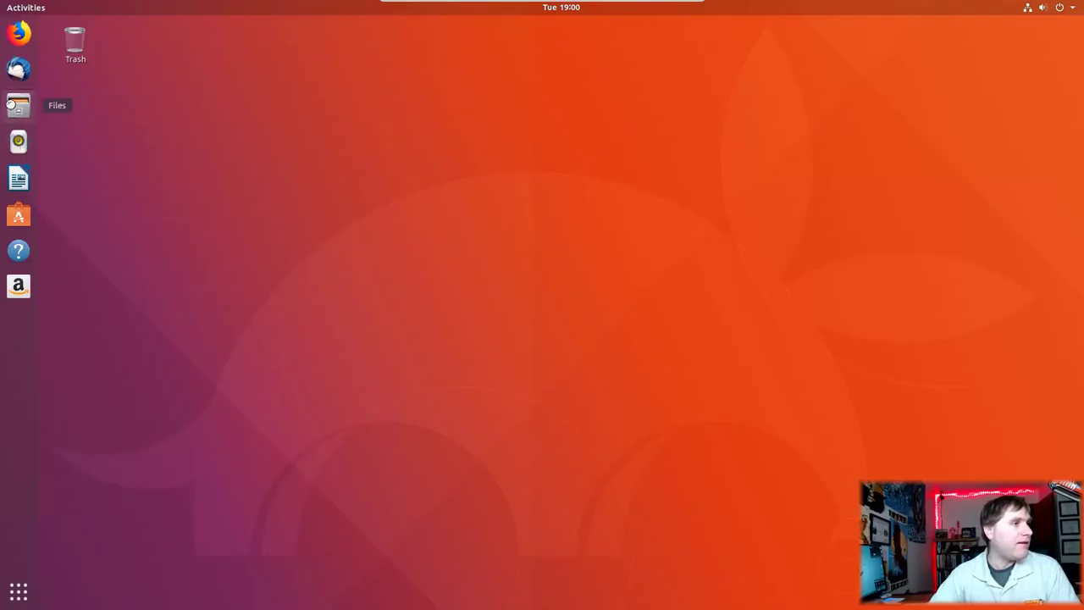
Step: Launch Files and maximize its Home window by dragging it to the top edge
left_click(18, 107)
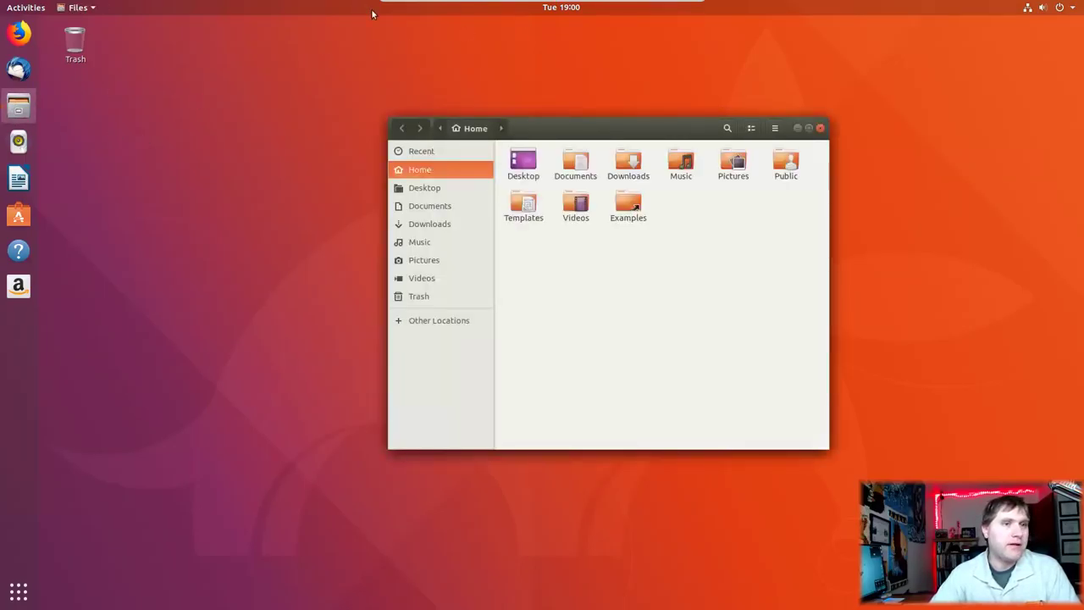
left_click_drag(602, 125, 547, 115)
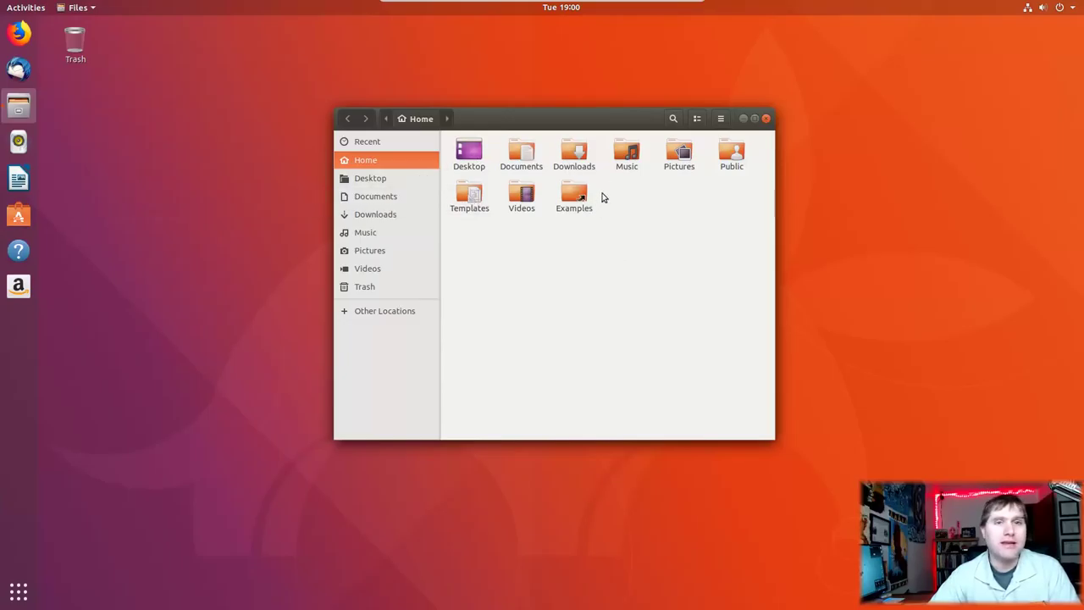
left_click_drag(576, 117, 590, 8)
double_click(631, 22)
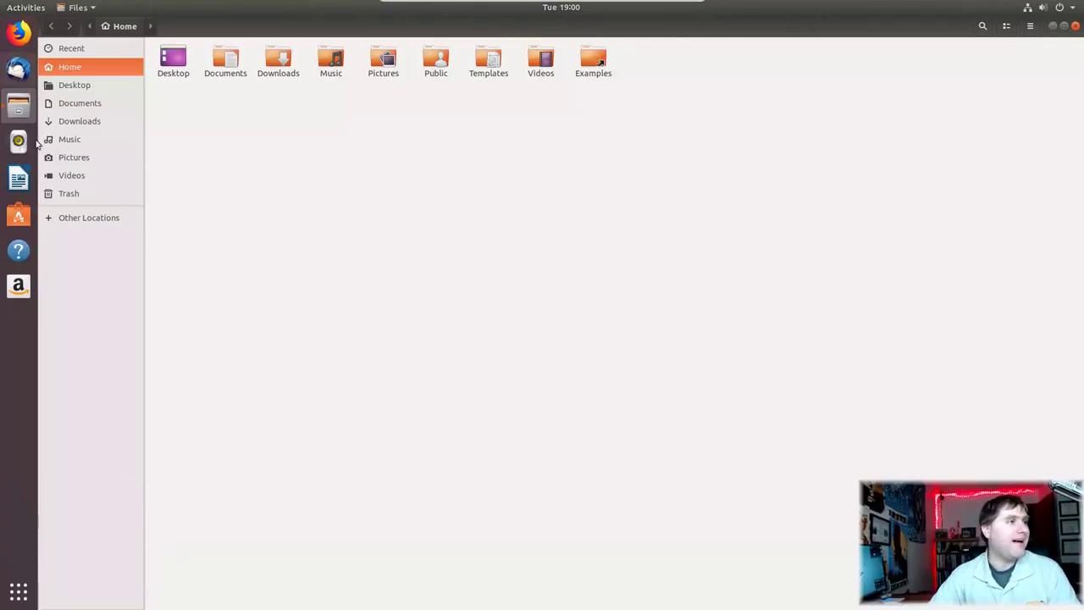
Step: Restore the Files window, maximize and restore it again, then move it down
double_click(294, 25)
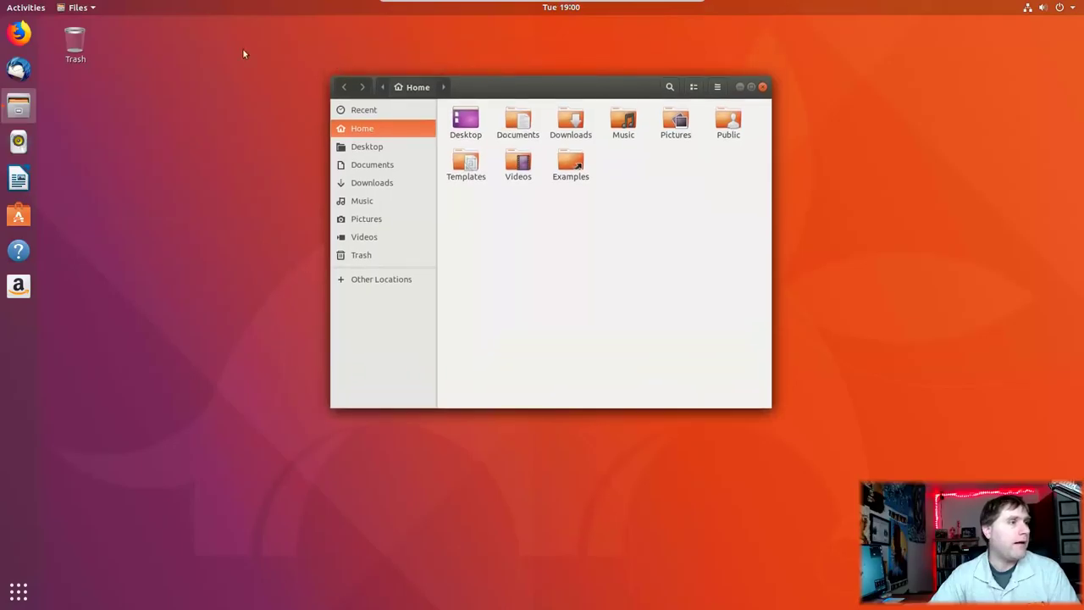
left_click_drag(548, 72, 550, 4)
double_click(619, 23)
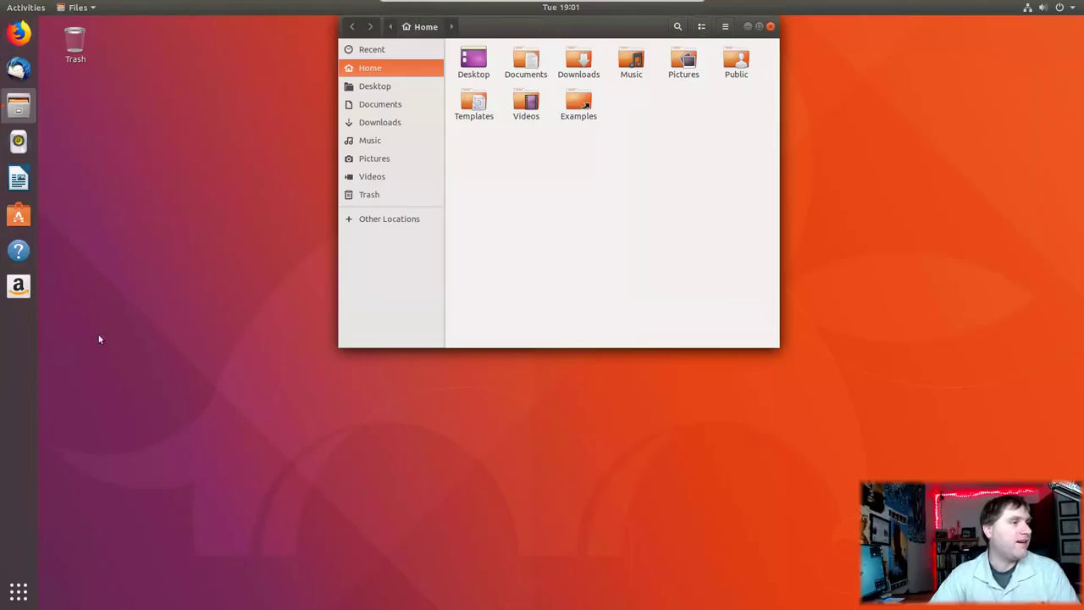
left_click_drag(568, 20, 569, 101)
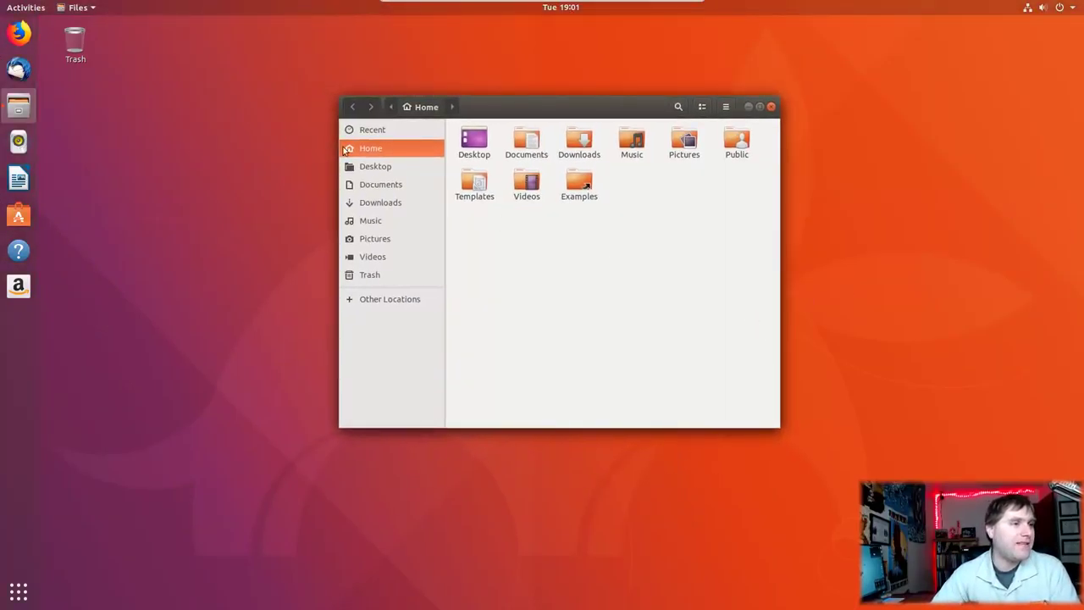
Step: Close the Files window, then show and dismiss the desktop's right-click menu
left_click(770, 106)
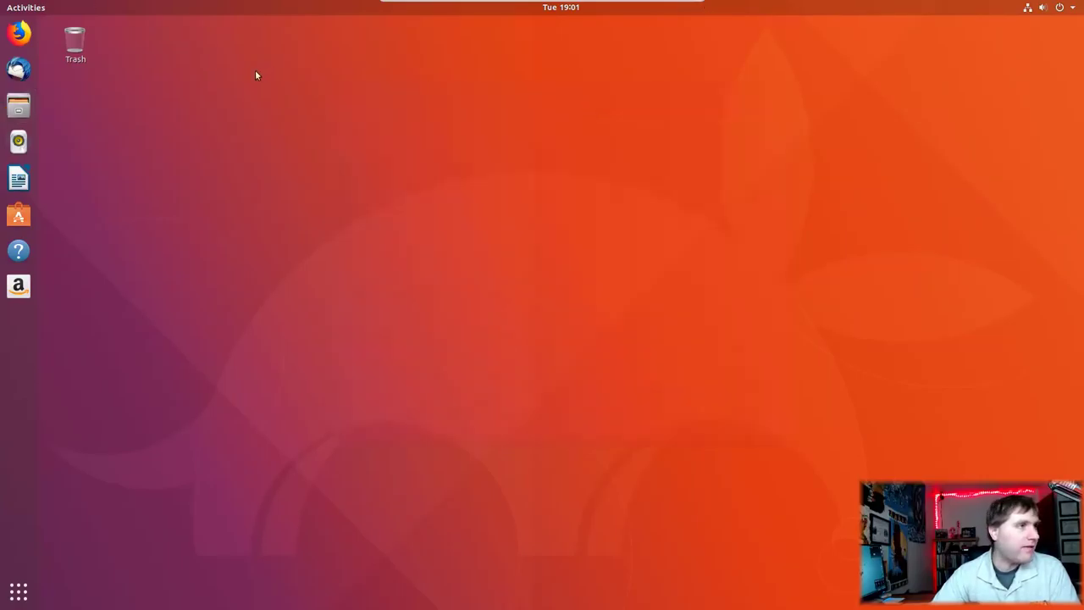
right_click(175, 137)
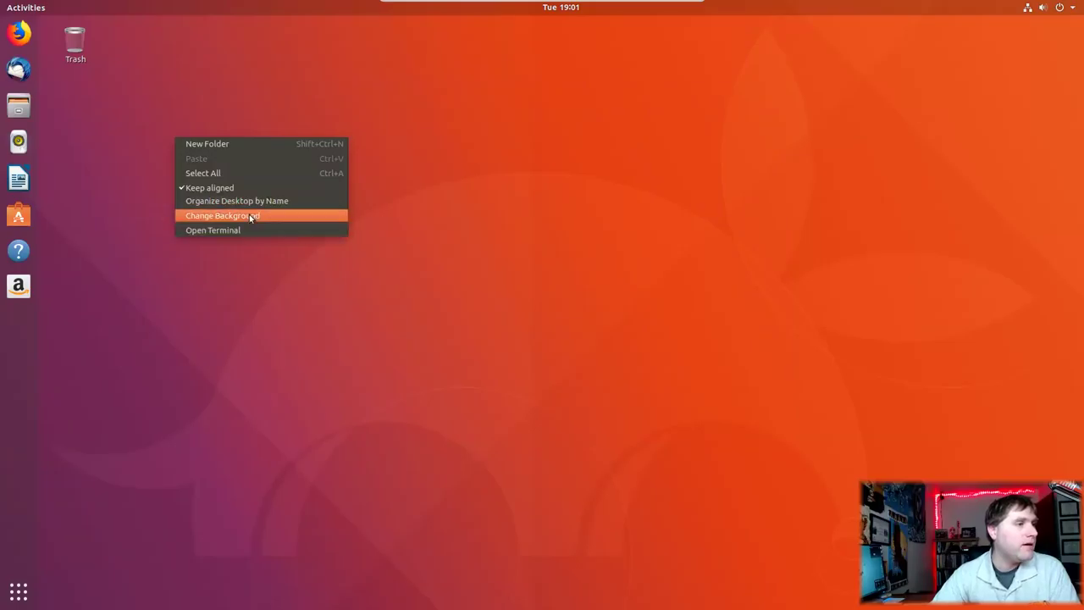
left_click(138, 176)
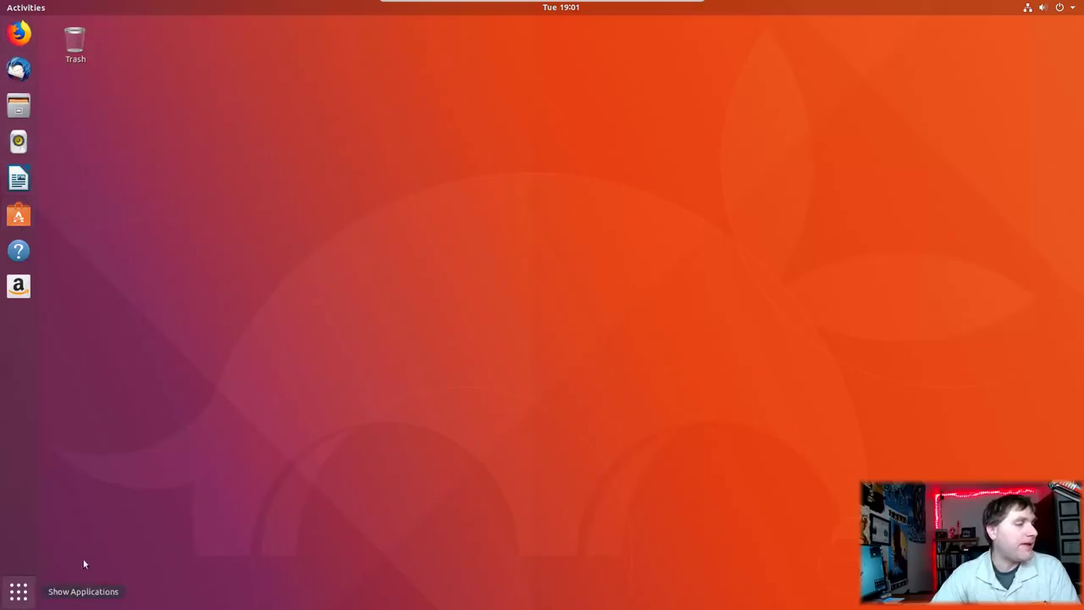
Step: Show all applications with Super+A and scroll to the page with To Do and Terminal
key("super+a")
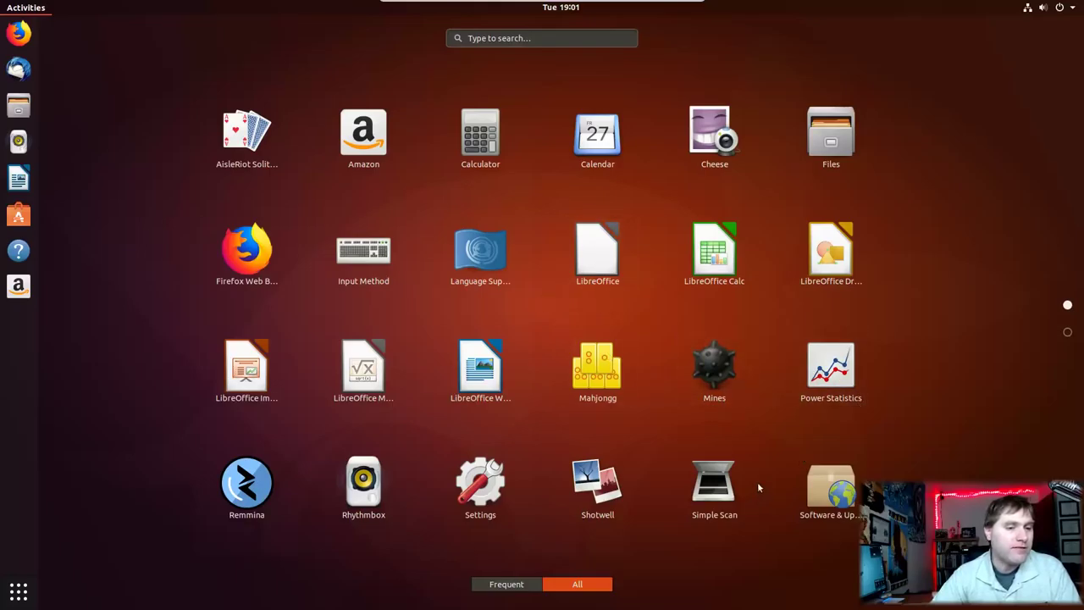
scroll(394, 466, "down", 1)
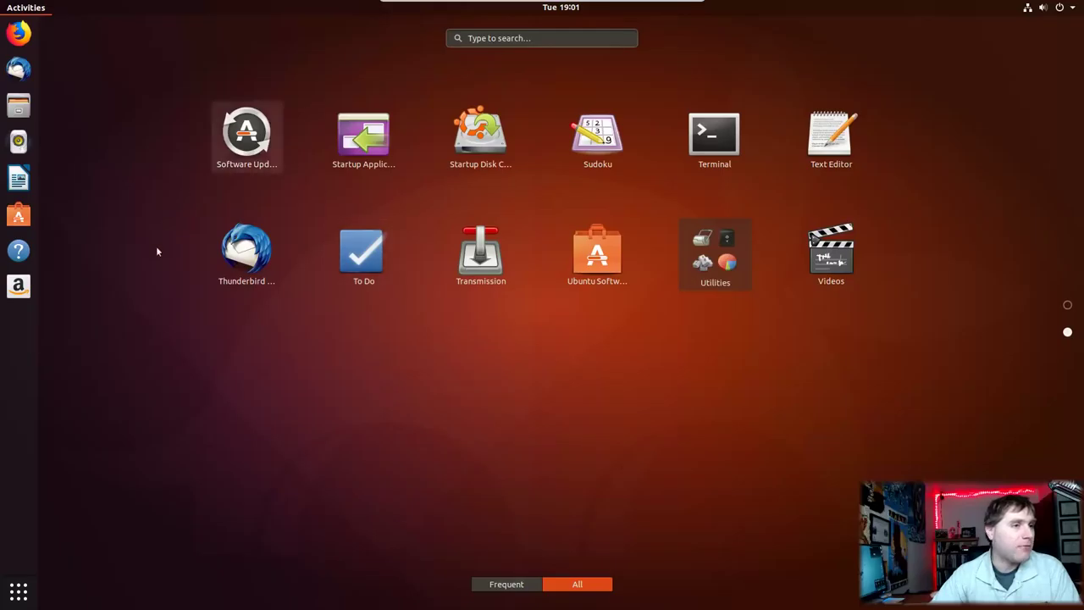
left_click(364, 262)
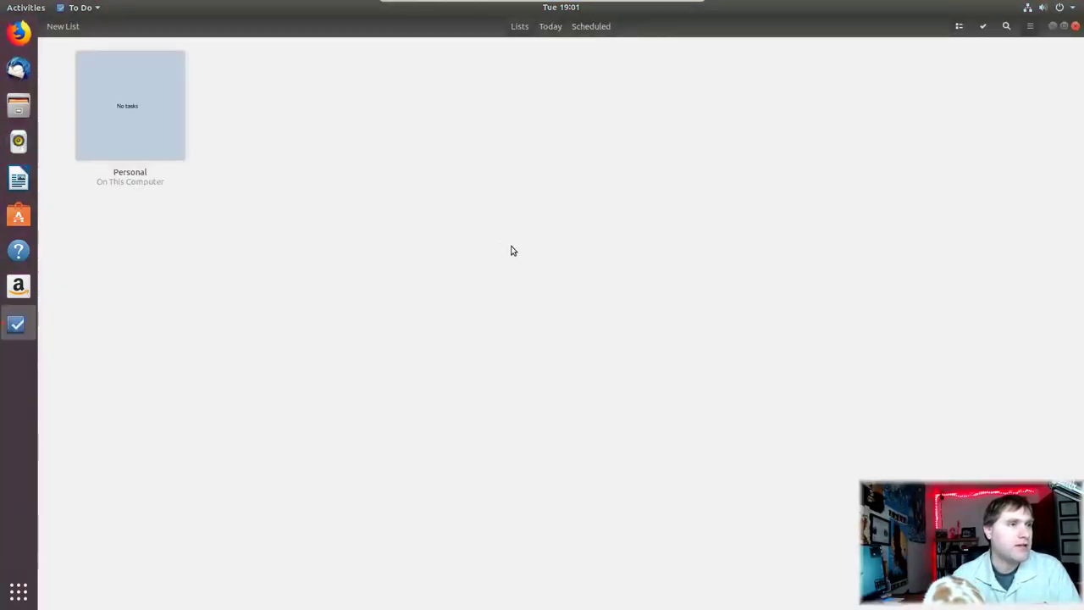
left_click(1077, 27)
key("super")
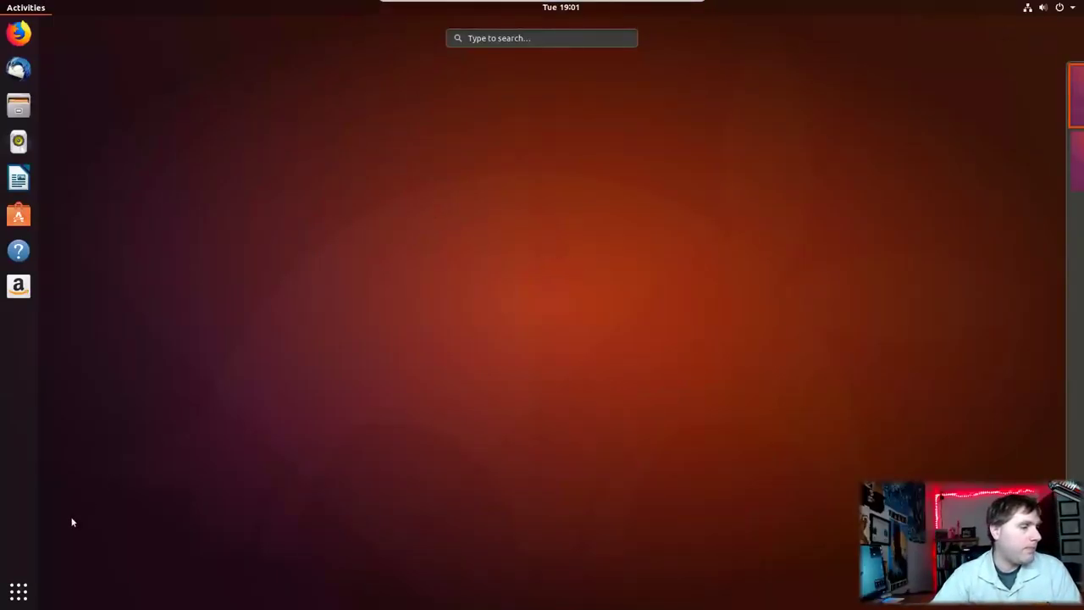
left_click(19, 592)
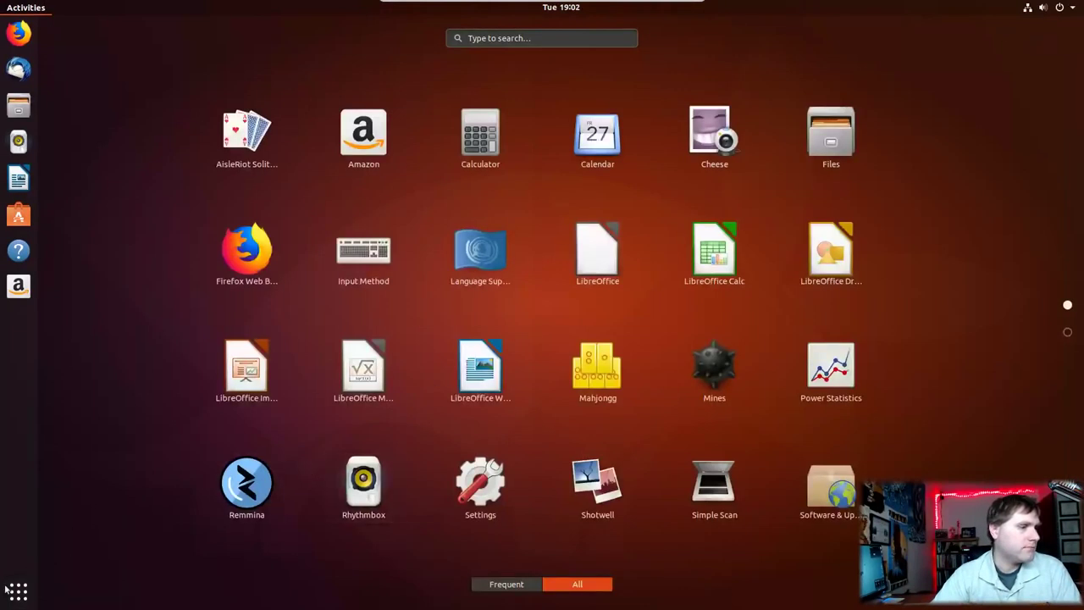
type("t")
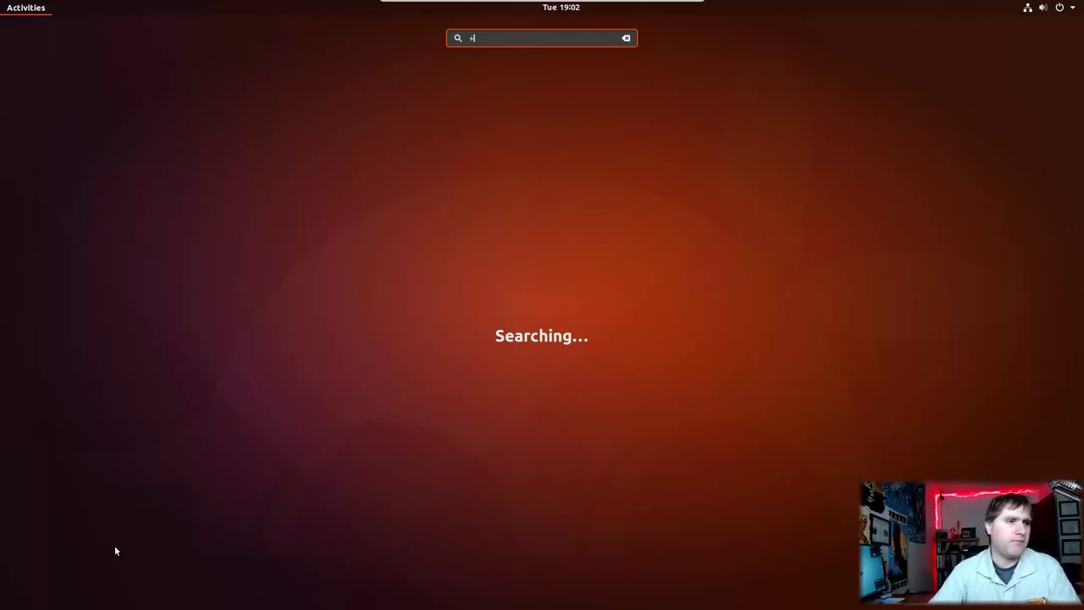
key("BackSpace")
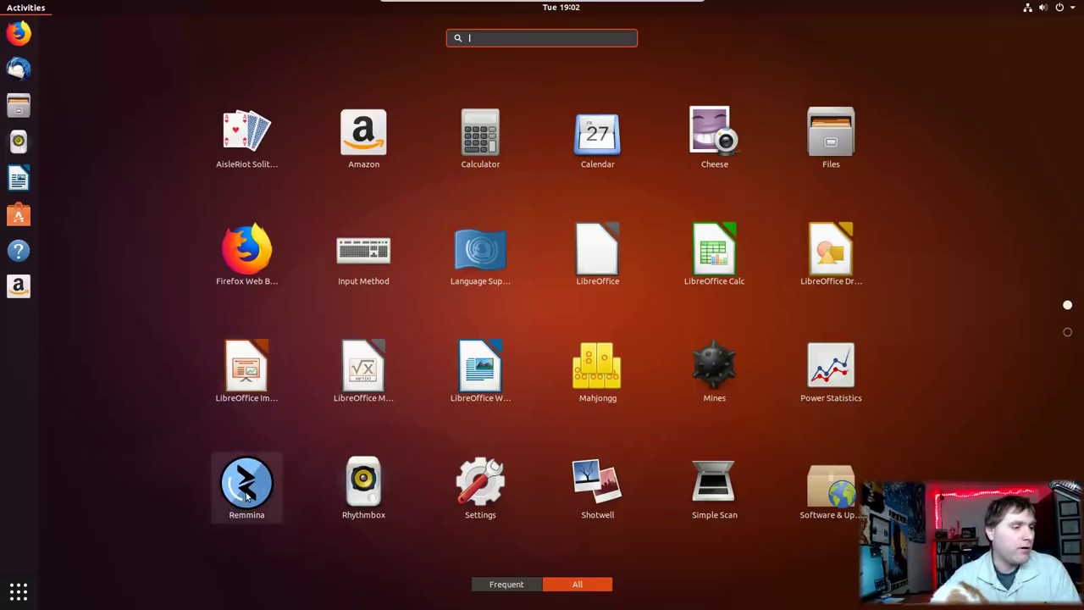
Step: Launch Remmina Remote Desktop Client from the app grid, then close its window
left_click(249, 495)
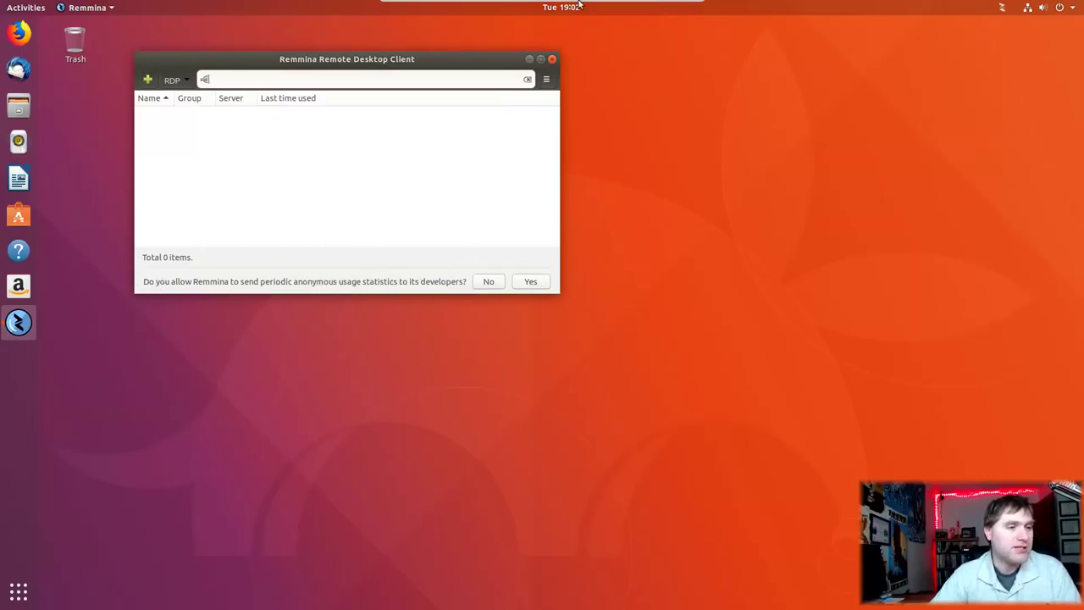
left_click(551, 58)
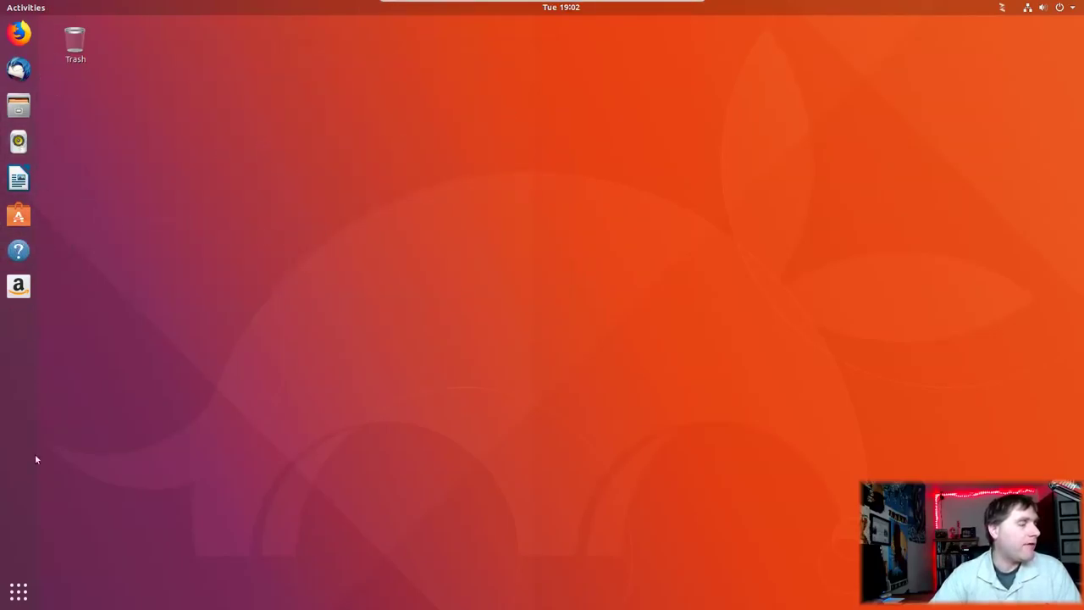
Step: Launch Firefox from the dock, reposition its window, and close the privacy notice tab
left_click(19, 32)
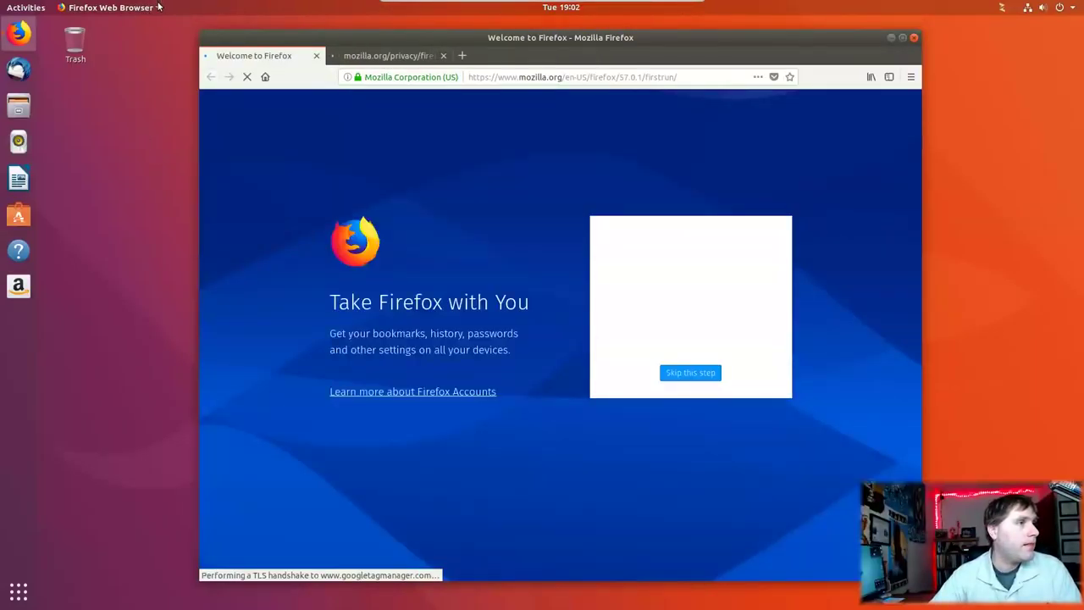
left_click(157, 6)
left_click(158, 7)
left_click_drag(419, 37, 414, 35)
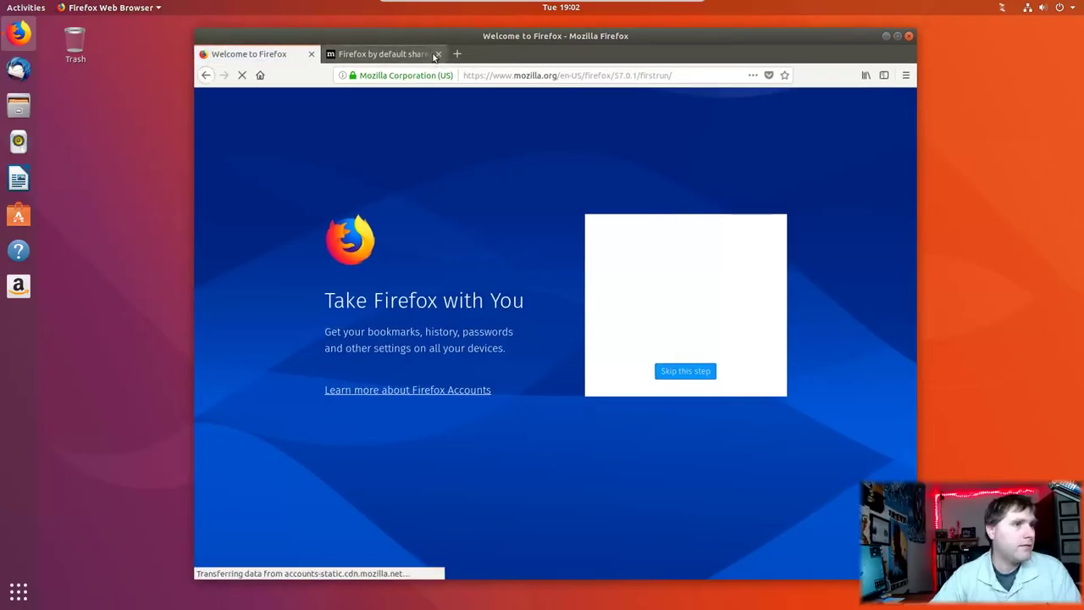
left_click(442, 55)
Step: Enable Firefox's Menu Bar and confirm in About Firefox that the version is 57.0.1
right_click(527, 57)
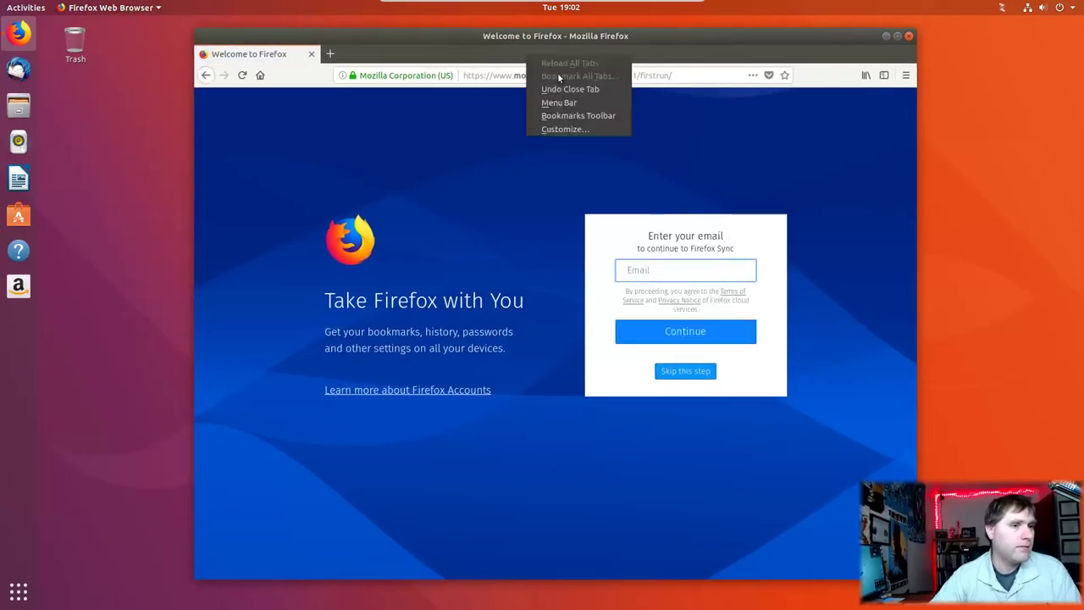
left_click(553, 102)
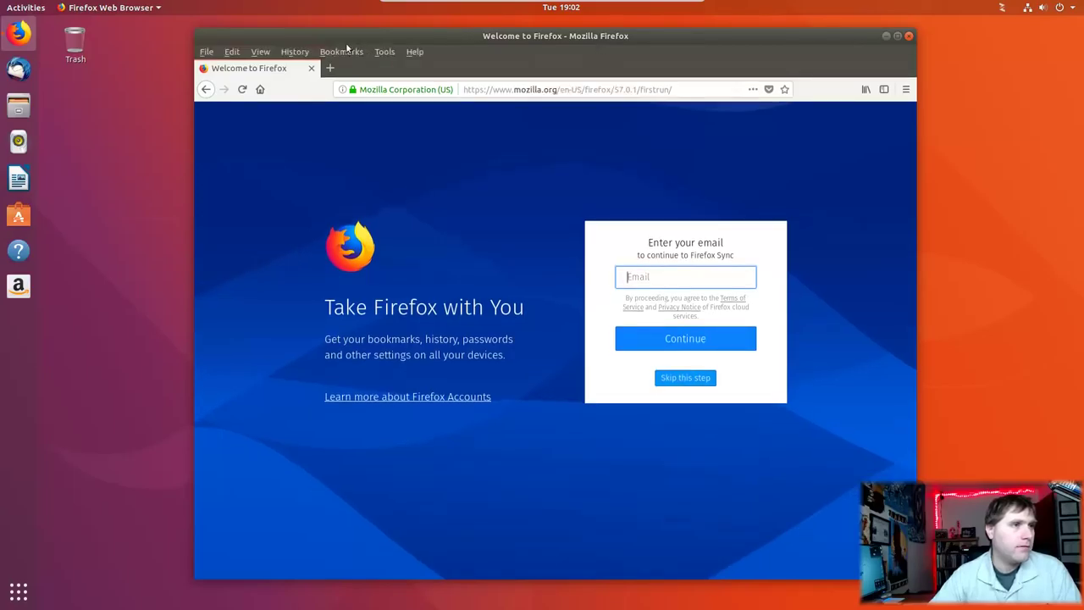
left_click(385, 52)
mouse_move(414, 52)
left_click(441, 170)
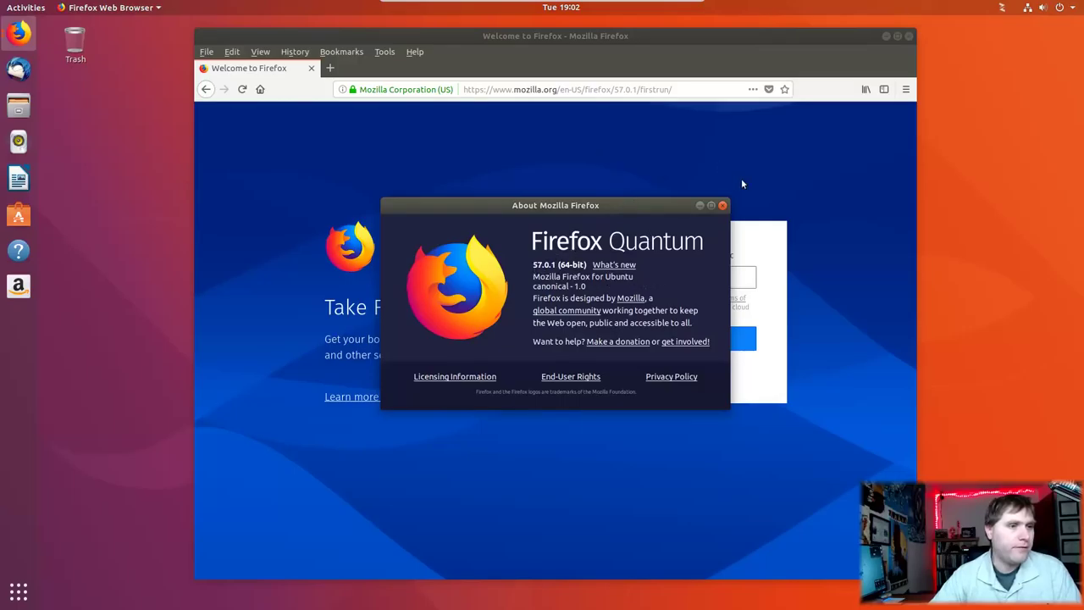
left_click(722, 205)
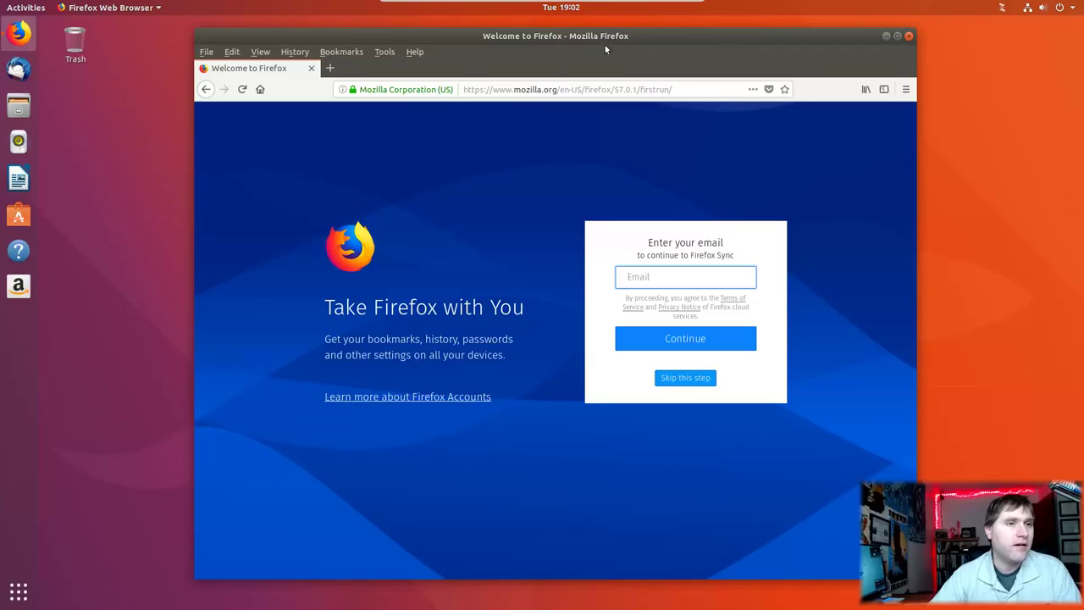
Step: Close Firefox, quit Remmina from its tray menu, and launch Software & Updates
left_click(908, 36)
left_click(1003, 9)
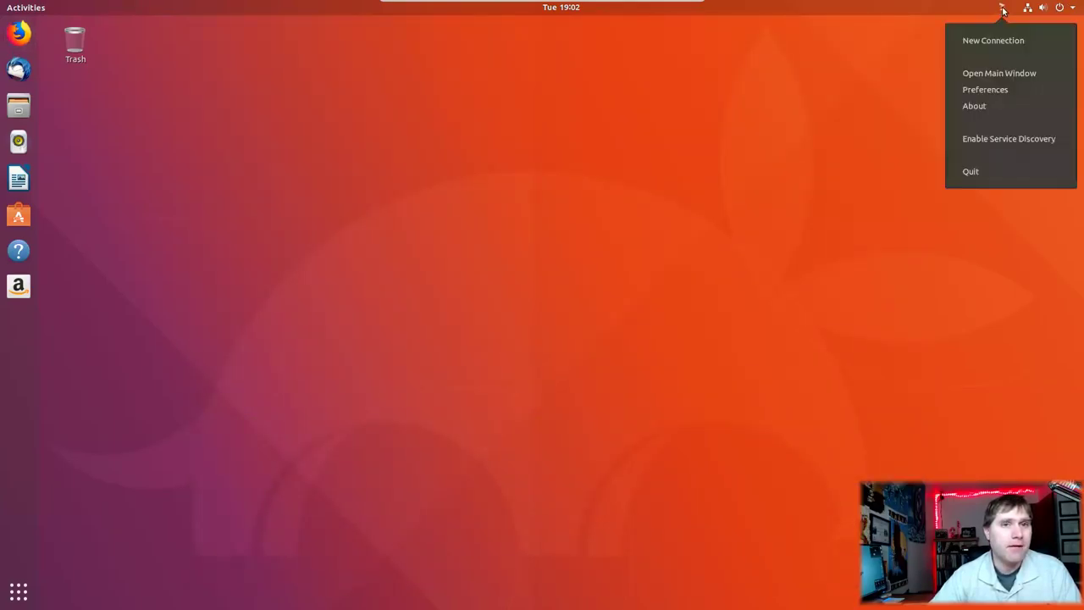
left_click(974, 171)
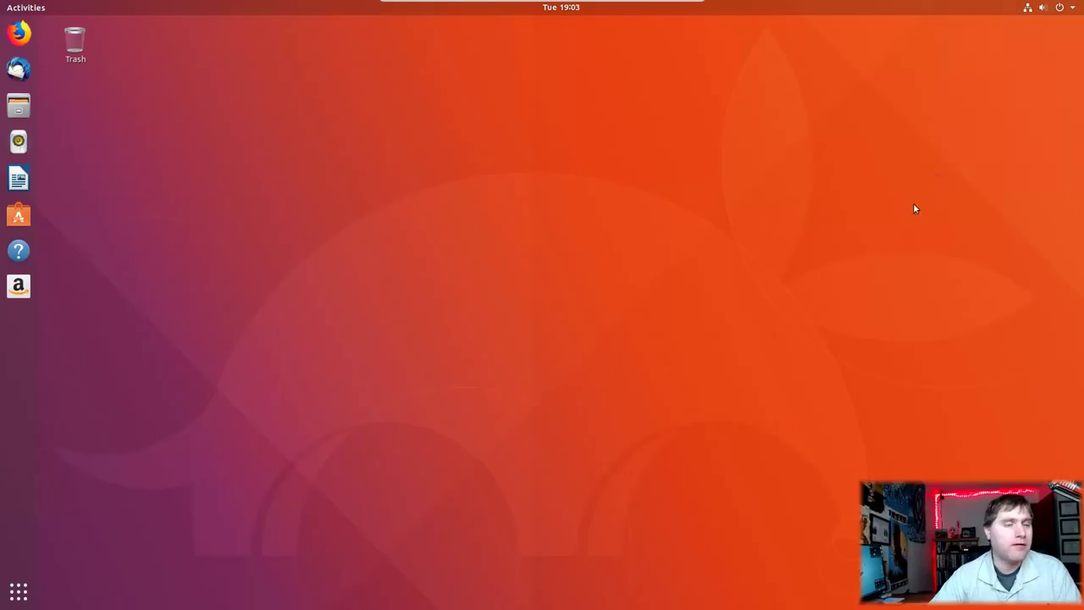
left_click(20, 591)
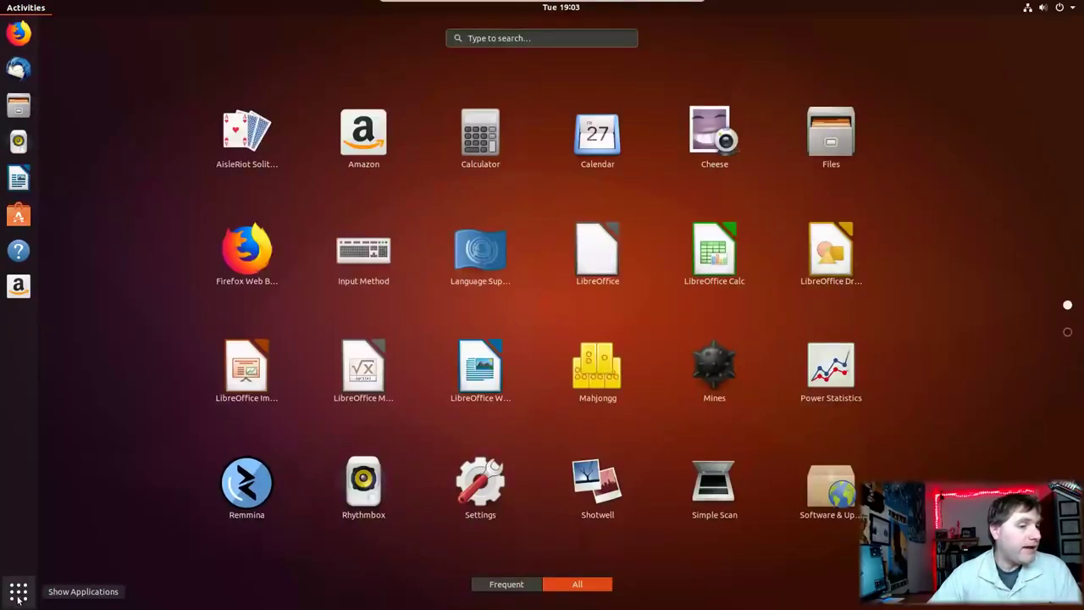
scroll(656, 367, "down", 1)
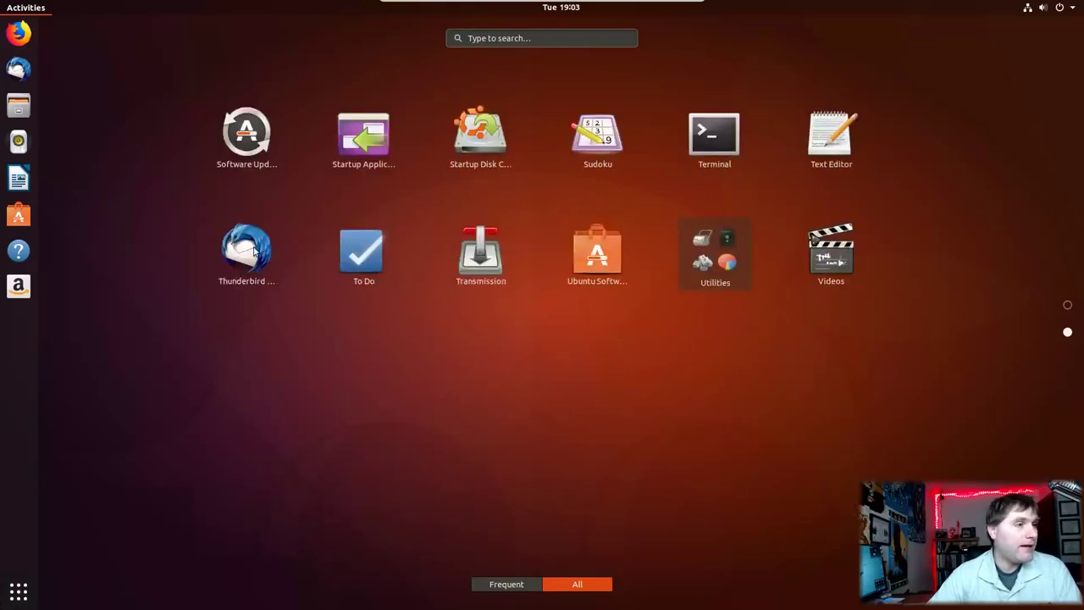
scroll(496, 302, "up", 1)
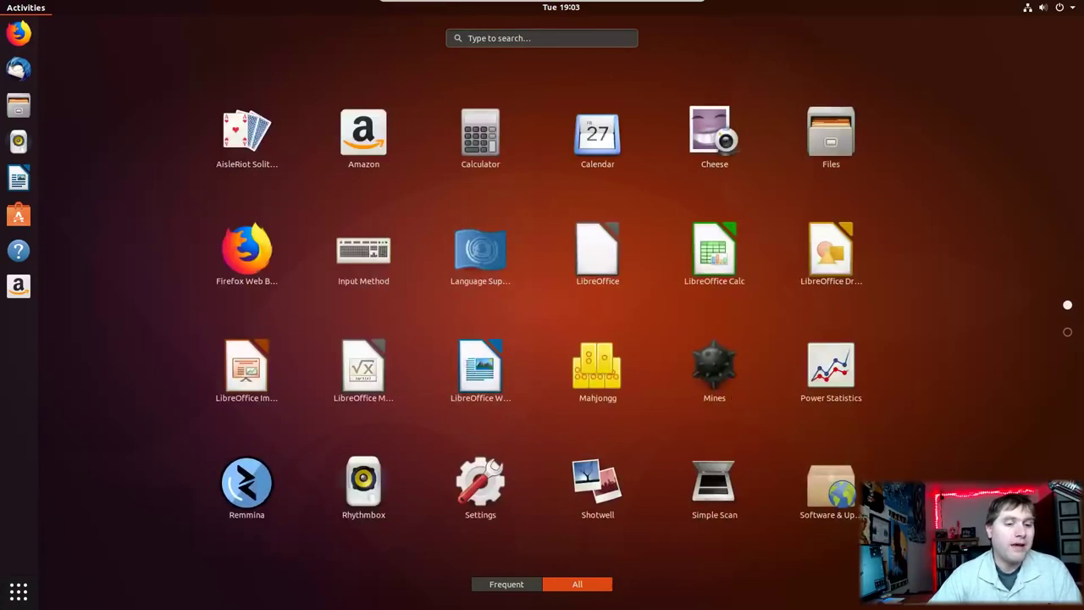
key("super")
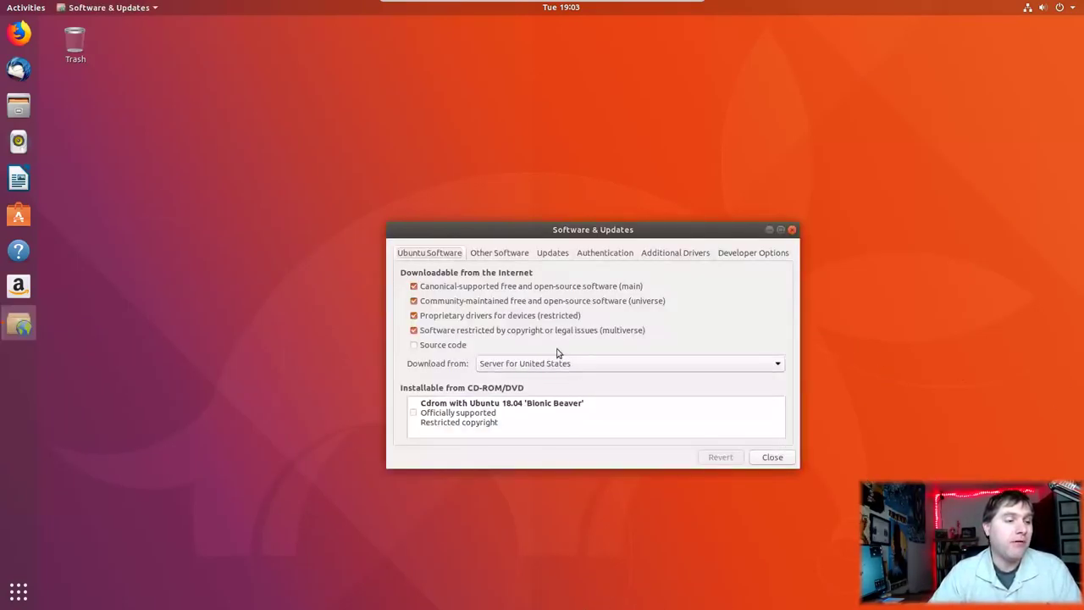
Step: Browse Other Software and Updates, keep notifying for long-term support versions, then view Authentication keys
left_click(519, 256)
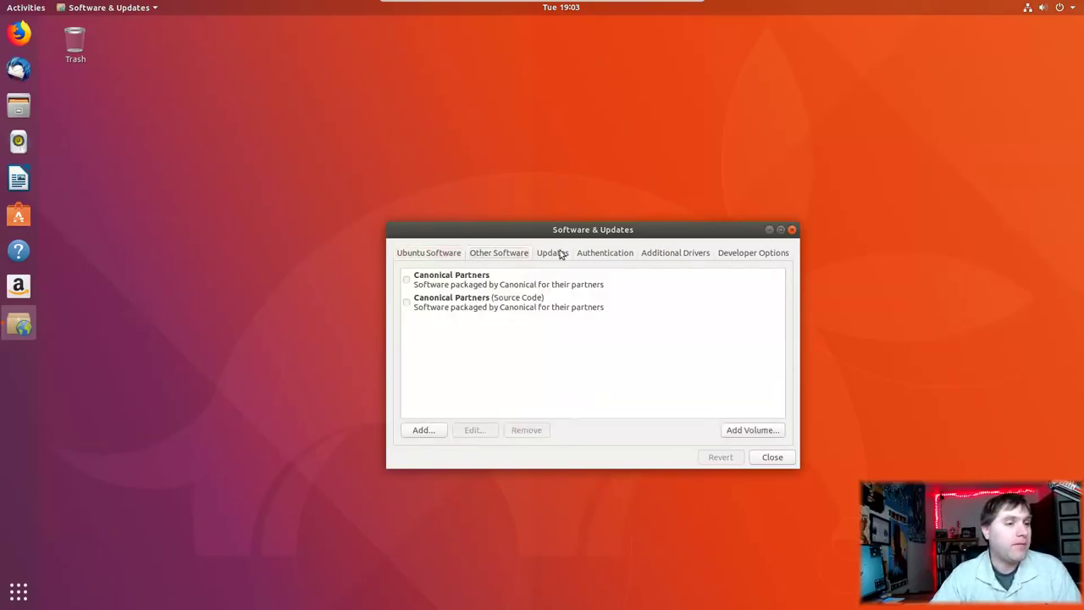
left_click(581, 254)
left_click(527, 254)
left_click(549, 254)
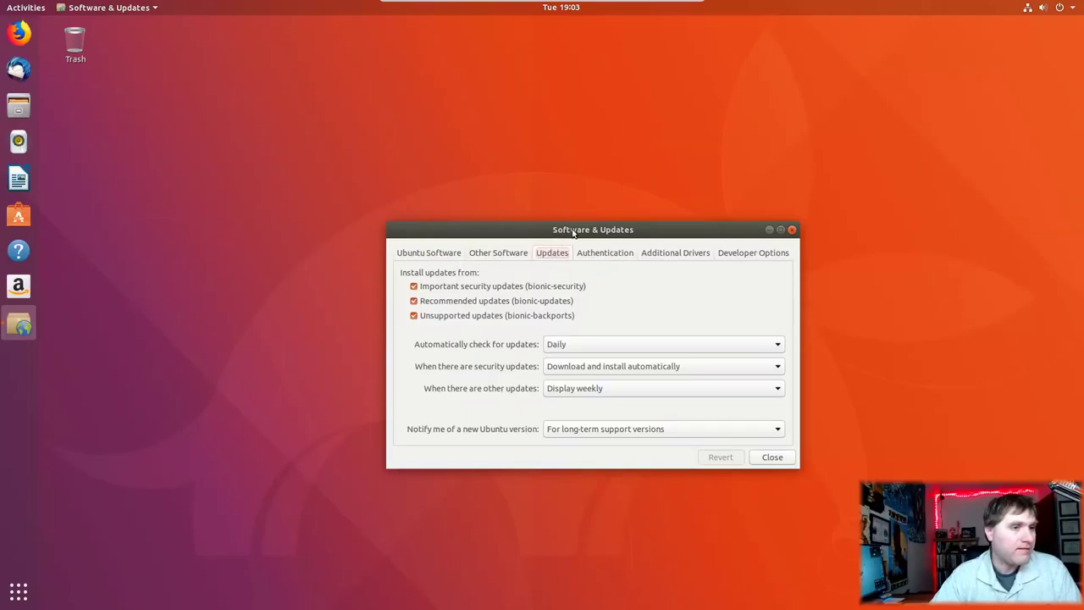
left_click(657, 429)
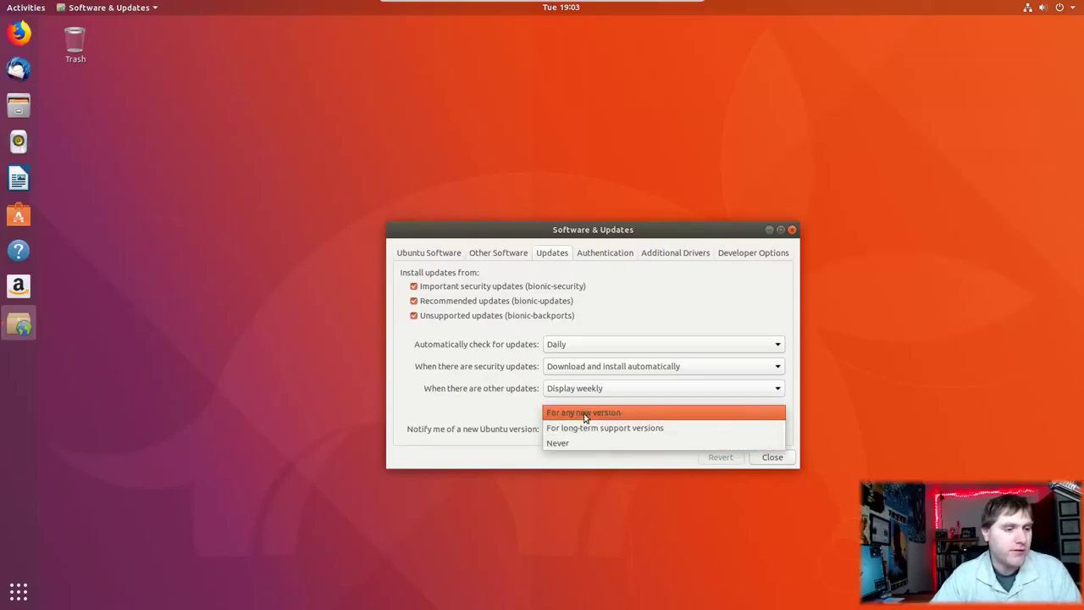
left_click(493, 417)
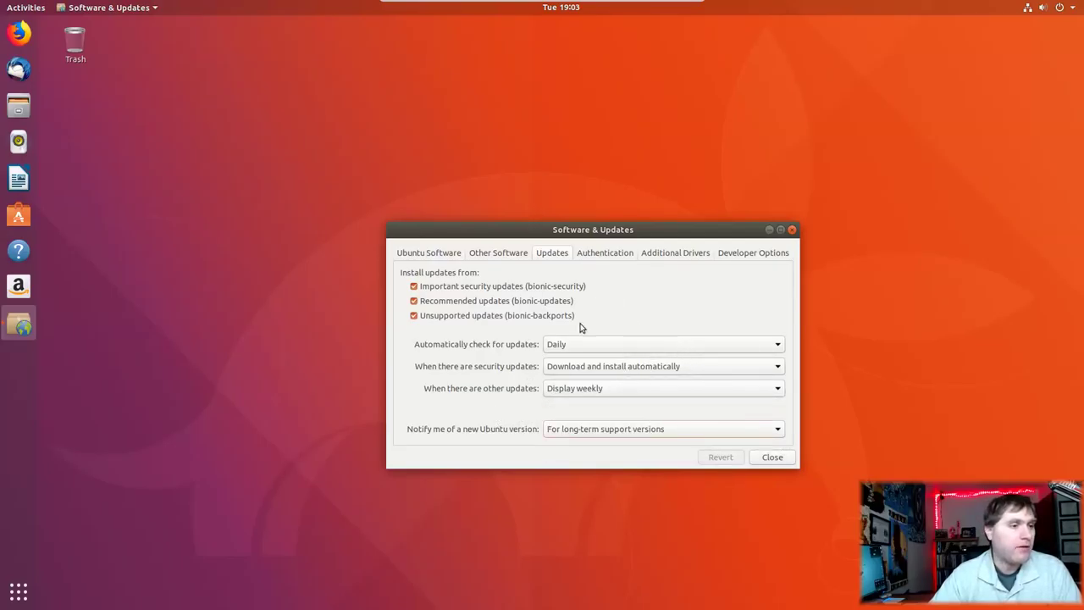
left_click(618, 254)
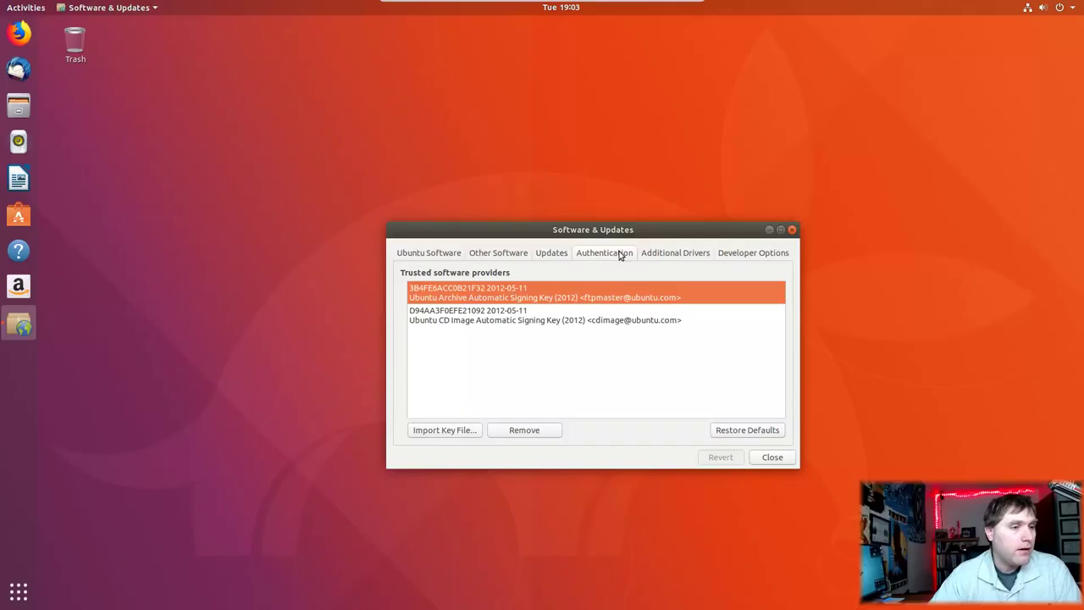
Step: Look over the Additional Drivers and Developer Options pages, then close Software & Updates
left_click(677, 253)
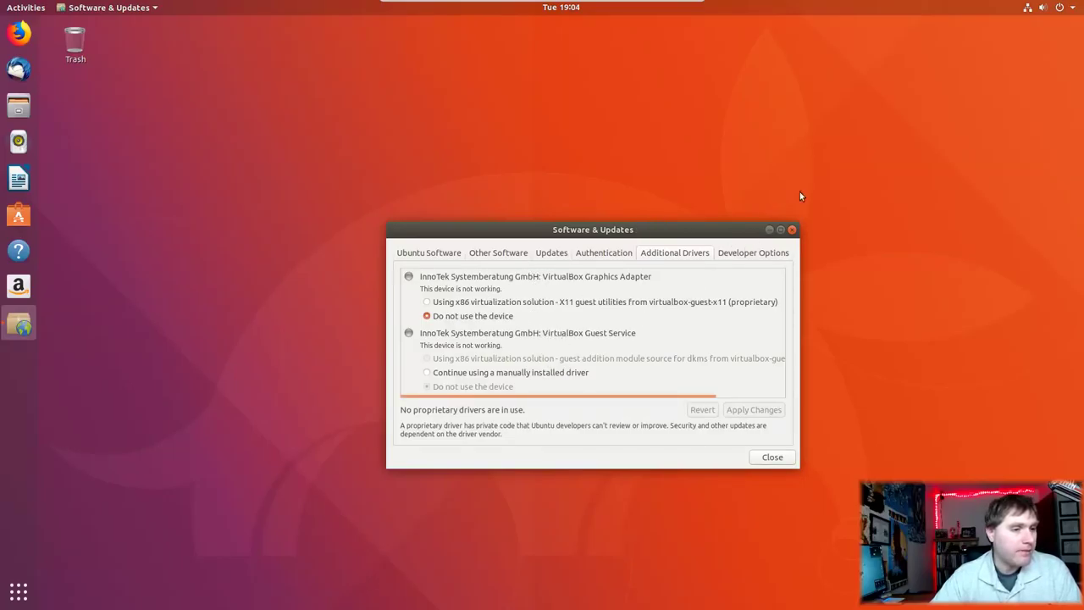
left_click(753, 254)
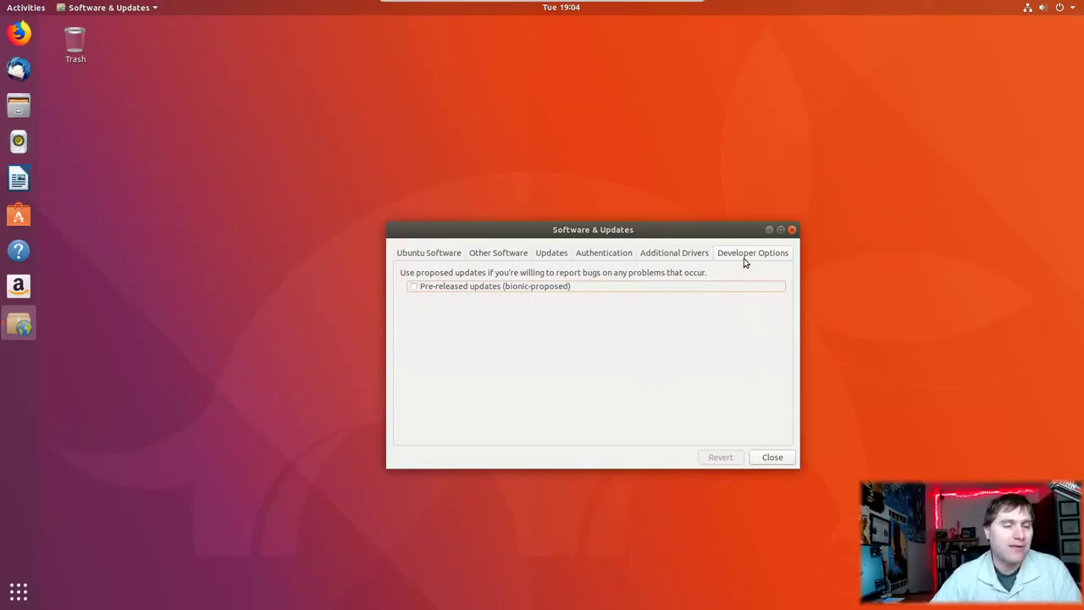
left_click(773, 457)
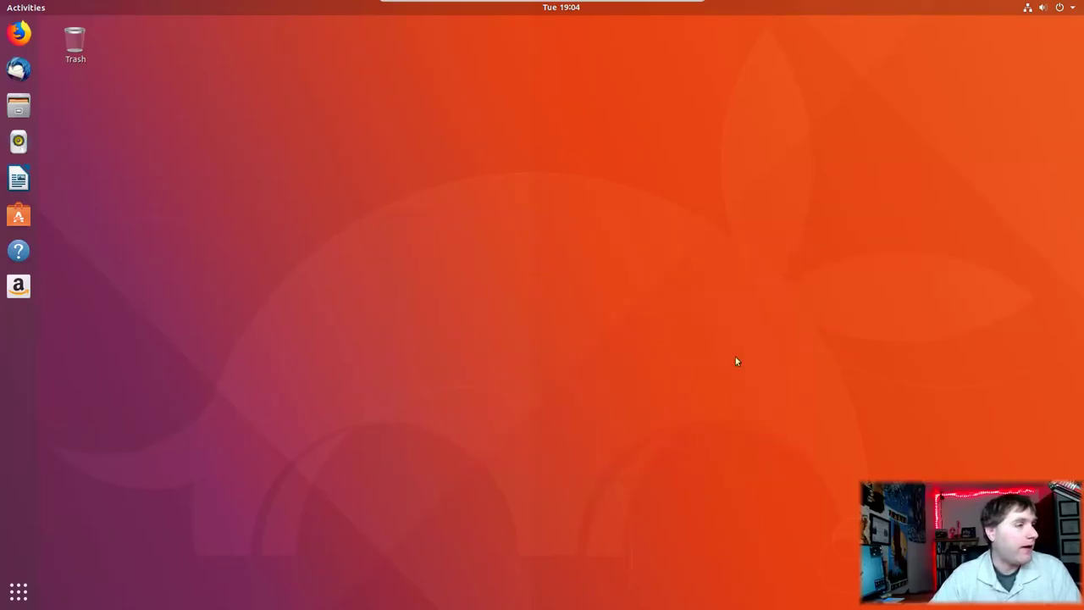
Step: Launch Settings, move its window up-left, and go from Bluetooth to the Background page
left_click(19, 593)
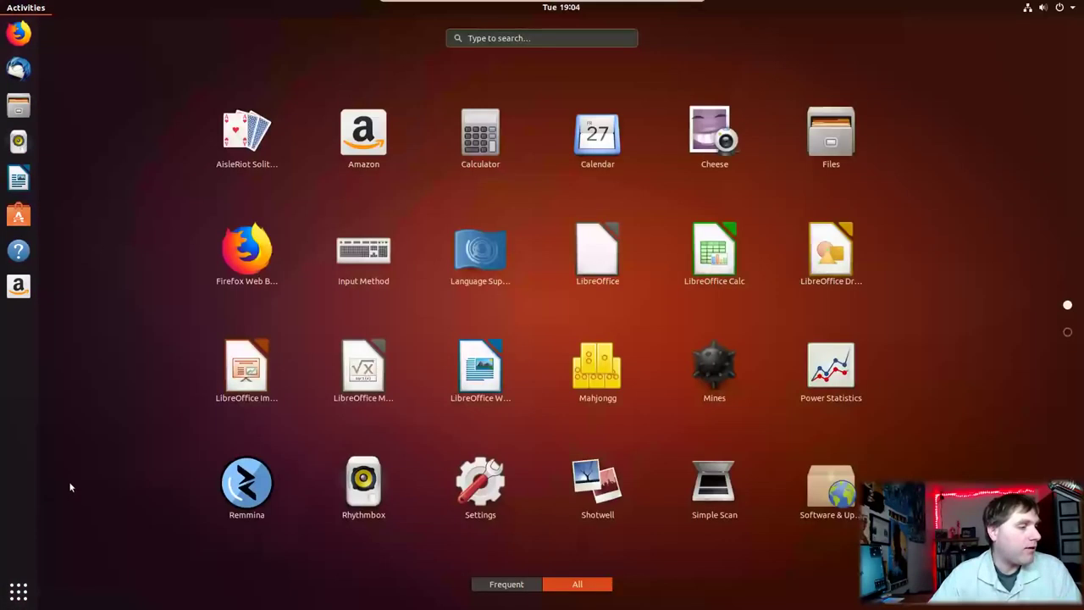
left_click(480, 489)
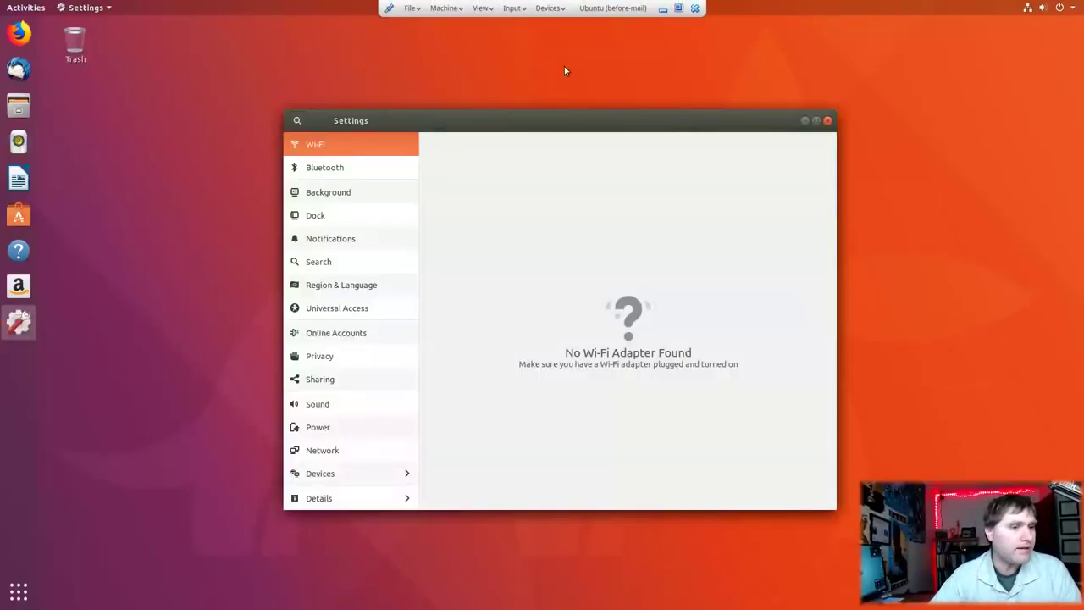
left_click_drag(561, 116, 477, 72)
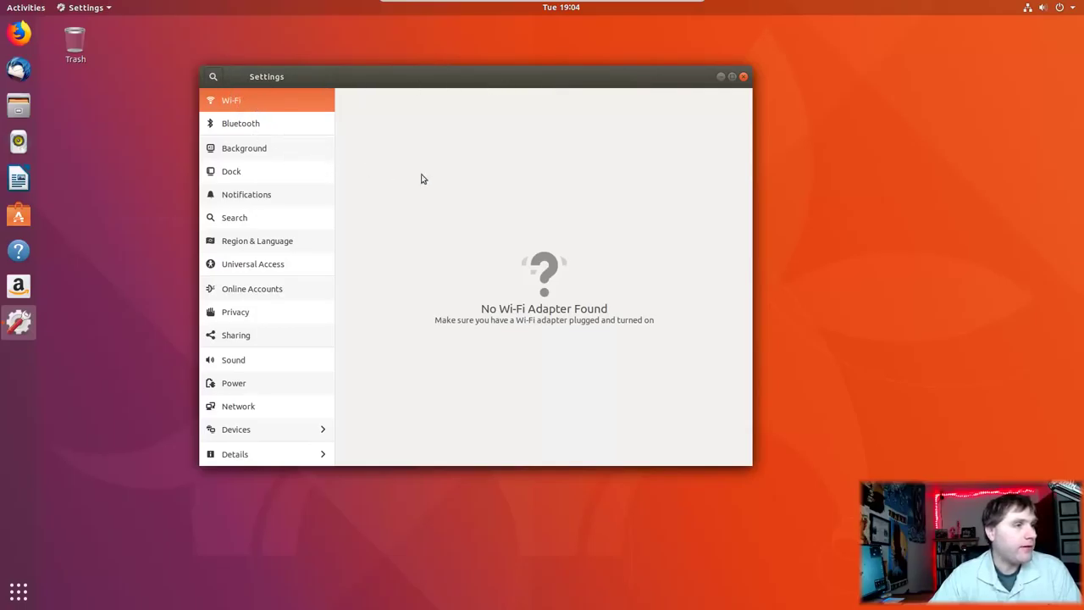
left_click(251, 127)
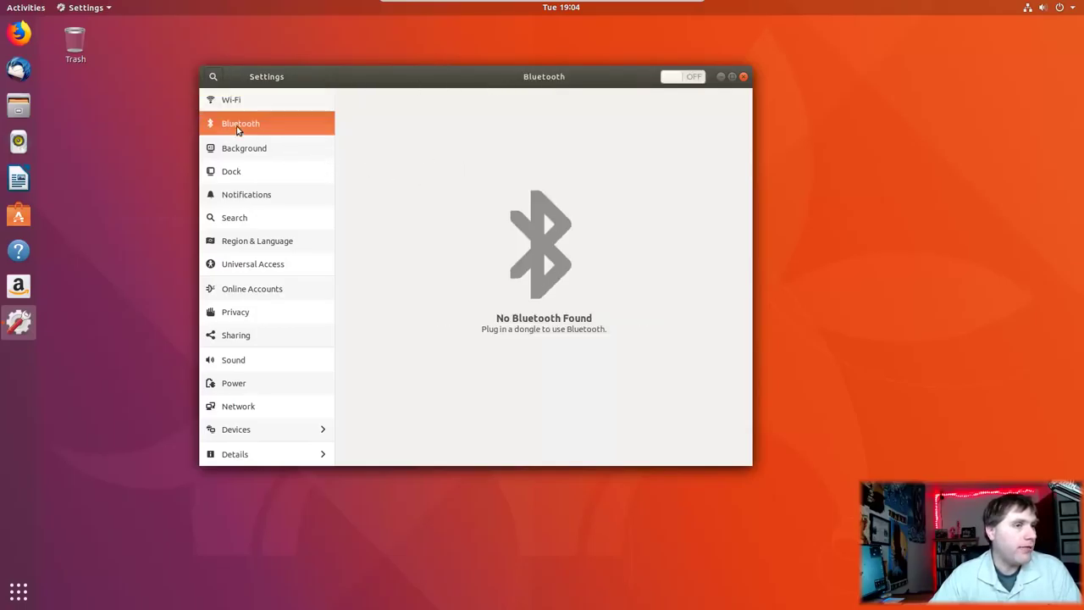
key("Down")
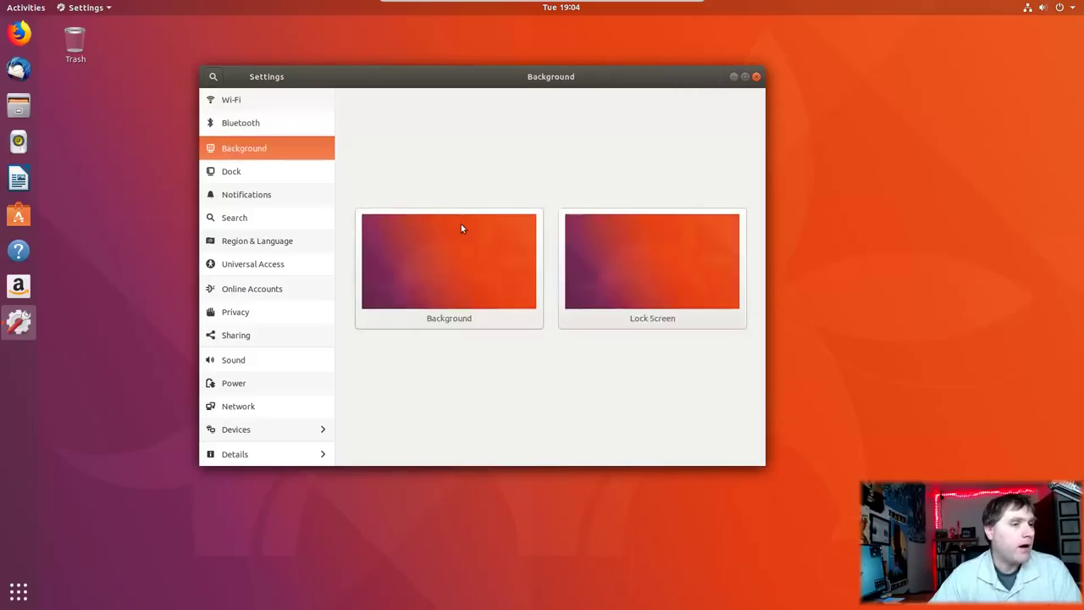
Step: Browse the wallpaper chooser and cancel without changing it, then go to the Dock page
left_click(458, 238)
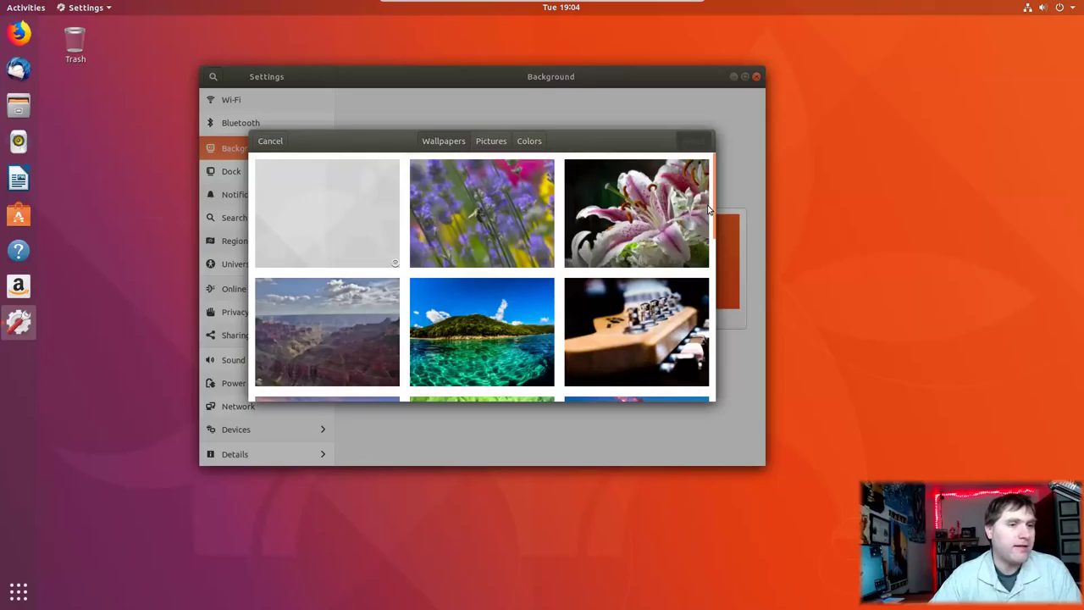
left_click_drag(709, 218, 695, 421)
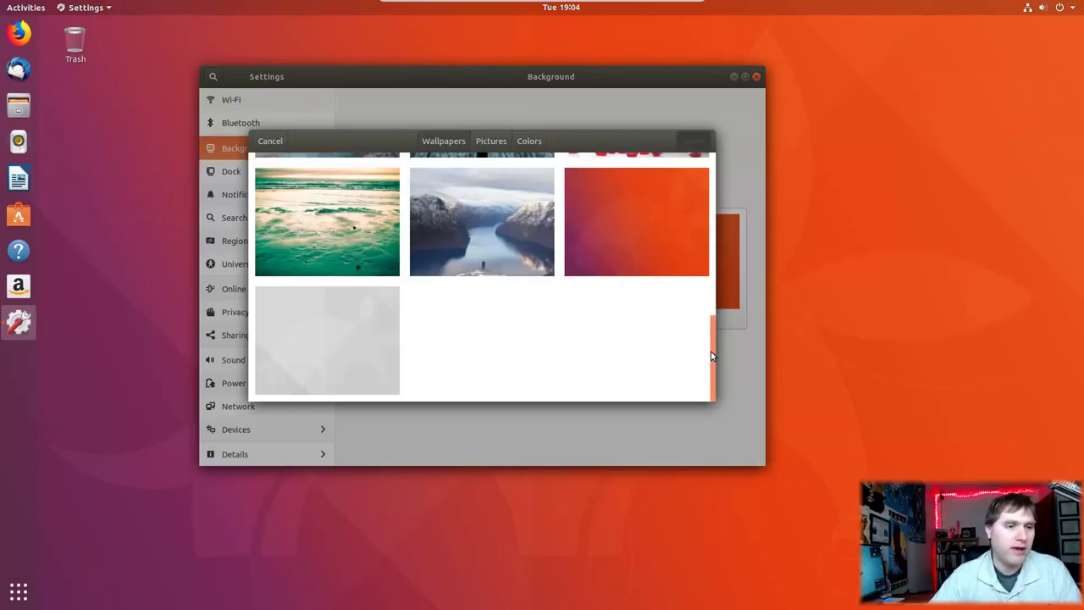
left_click_drag(712, 356, 597, 94)
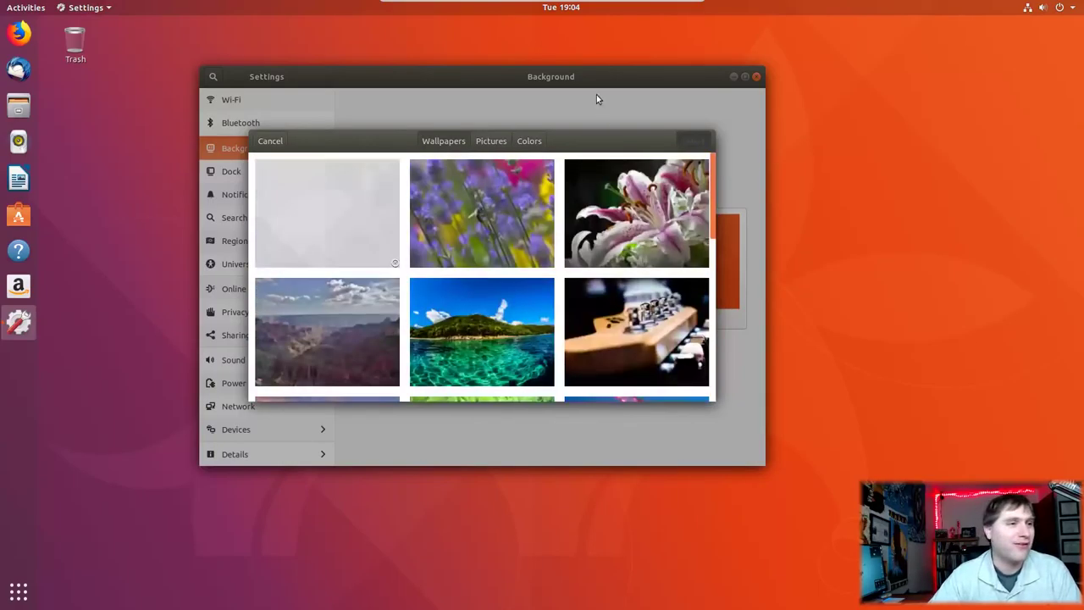
left_click(272, 143)
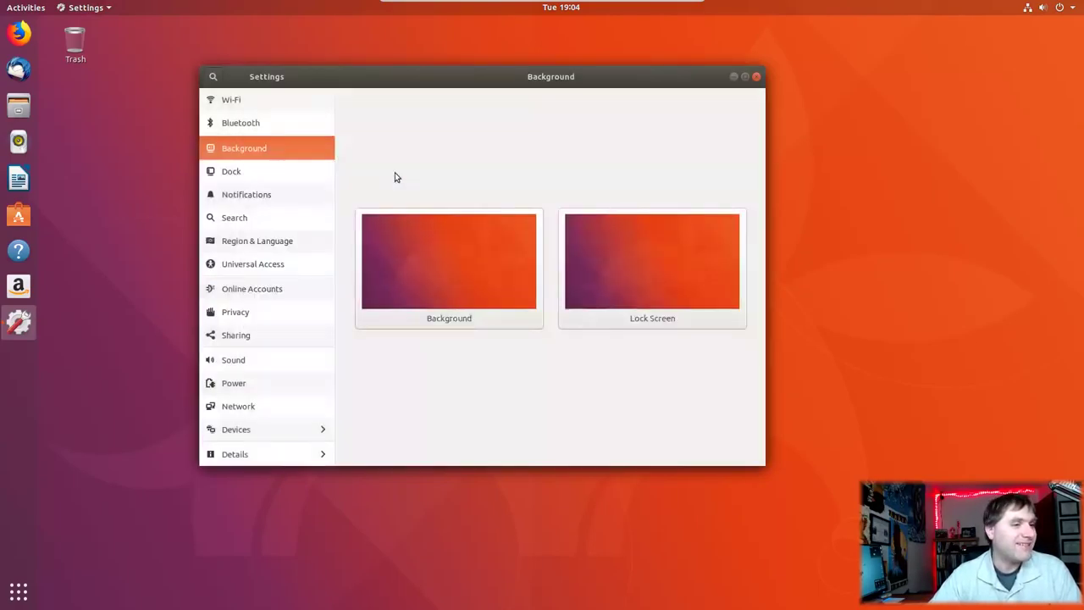
left_click(246, 175)
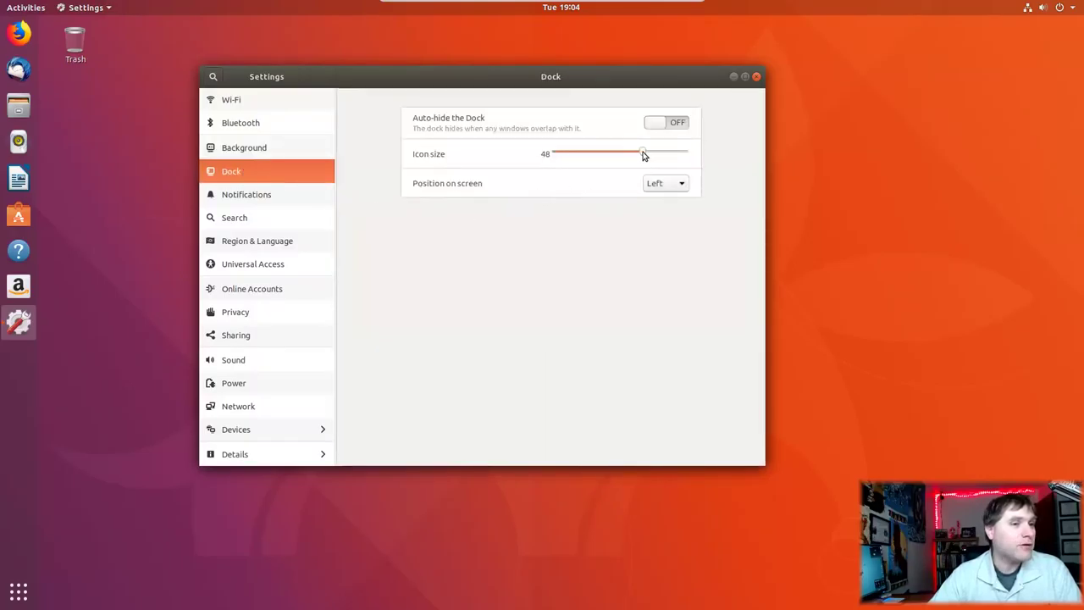
Step: Set the dock icon size to 46 and leave auto-hide off after toggling it
left_click_drag(661, 157, 637, 154)
left_click(665, 125)
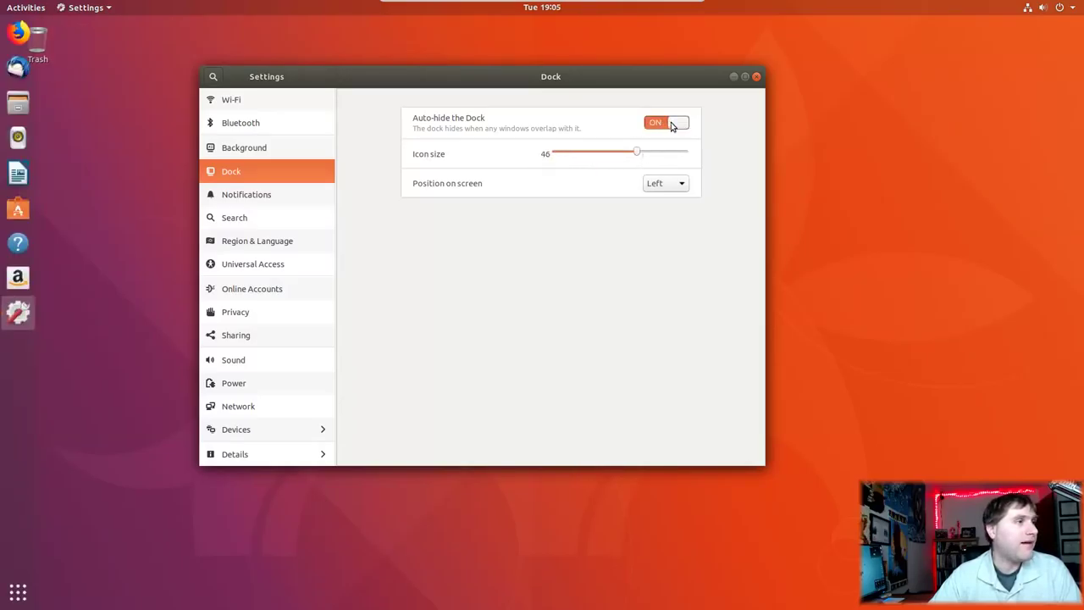
left_click(669, 125)
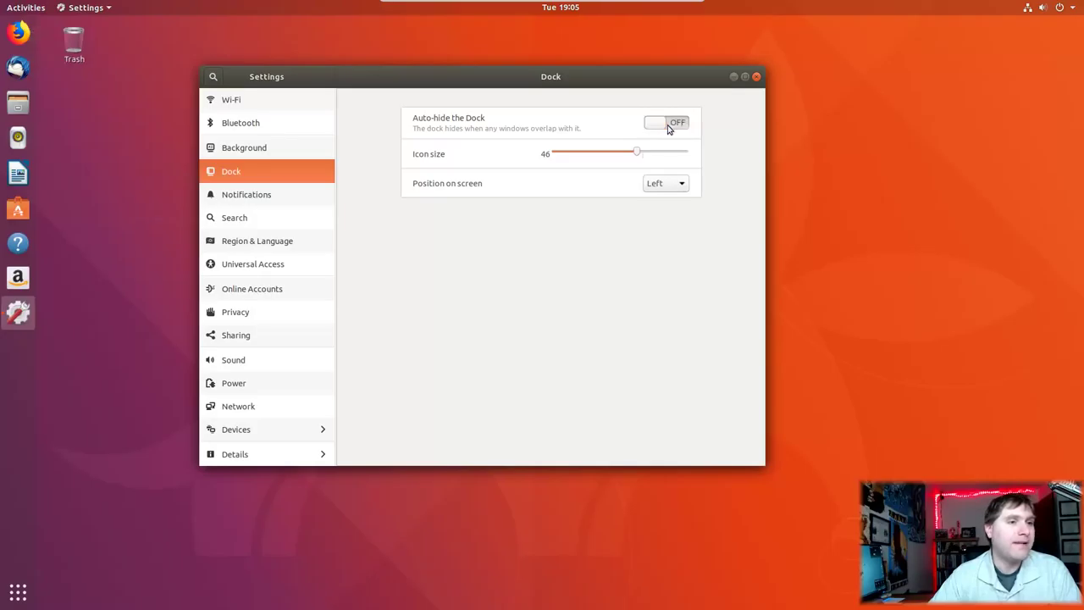
Step: Try the dock at Bottom and Right positions, then return it to Left
left_click(678, 185)
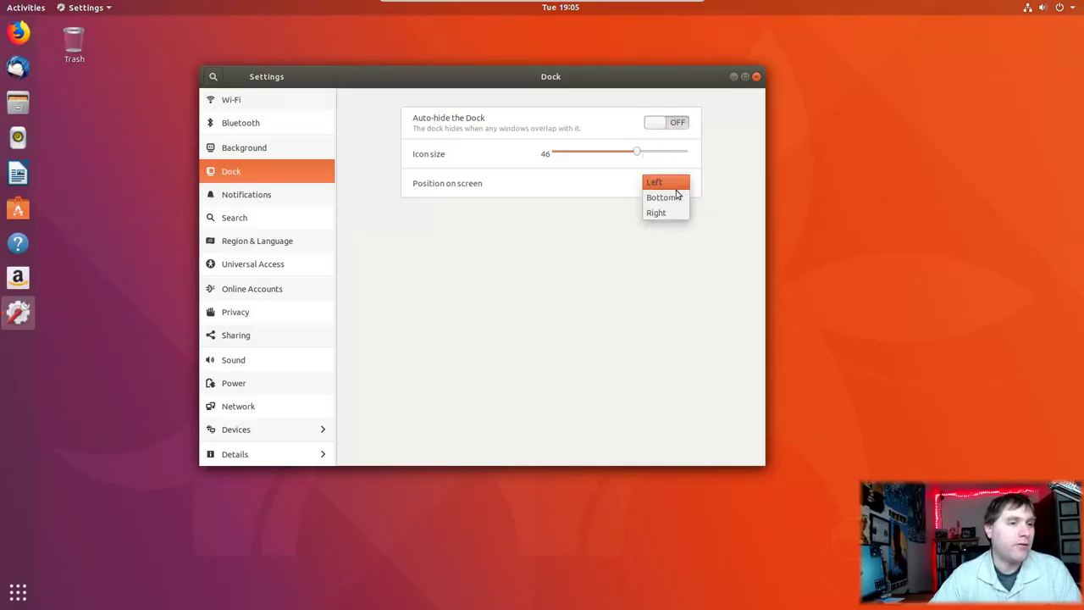
left_click(675, 197)
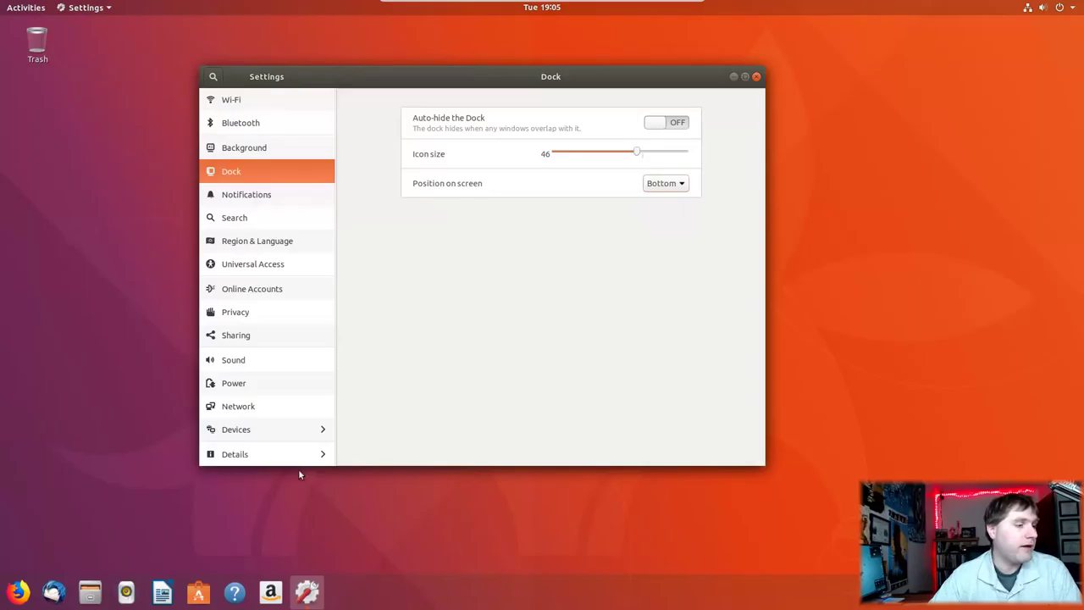
left_click(663, 187)
left_click(673, 185)
left_click(682, 183)
left_click(668, 198)
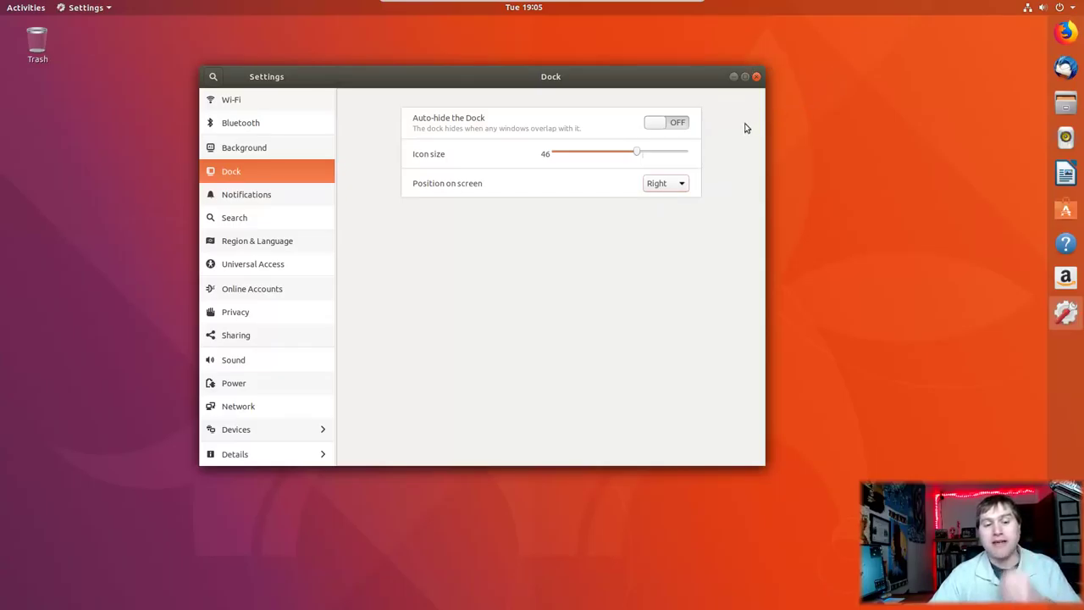
left_click(681, 185)
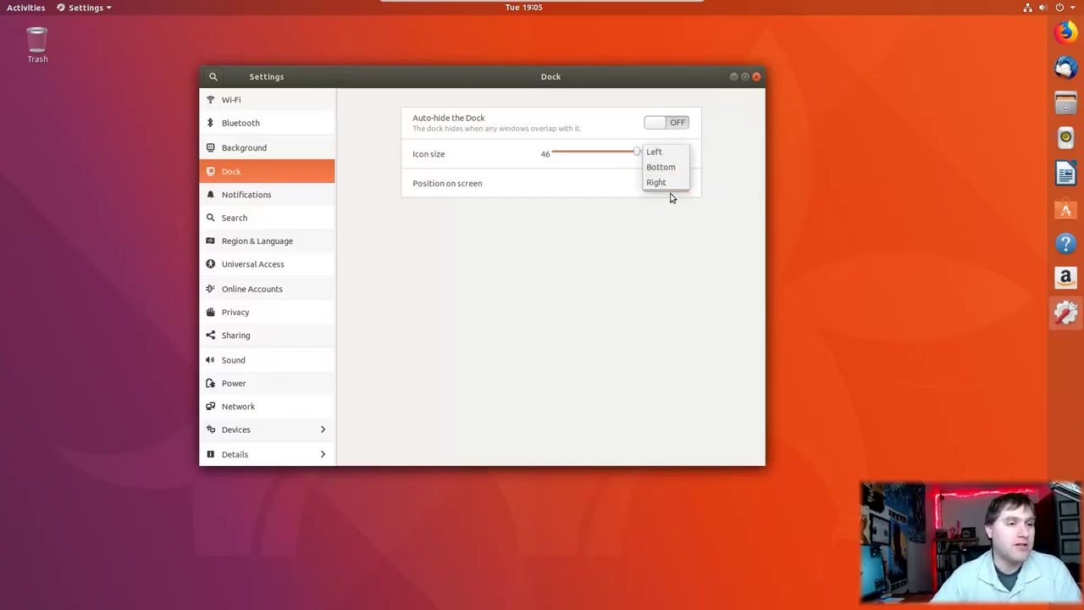
left_click(654, 152)
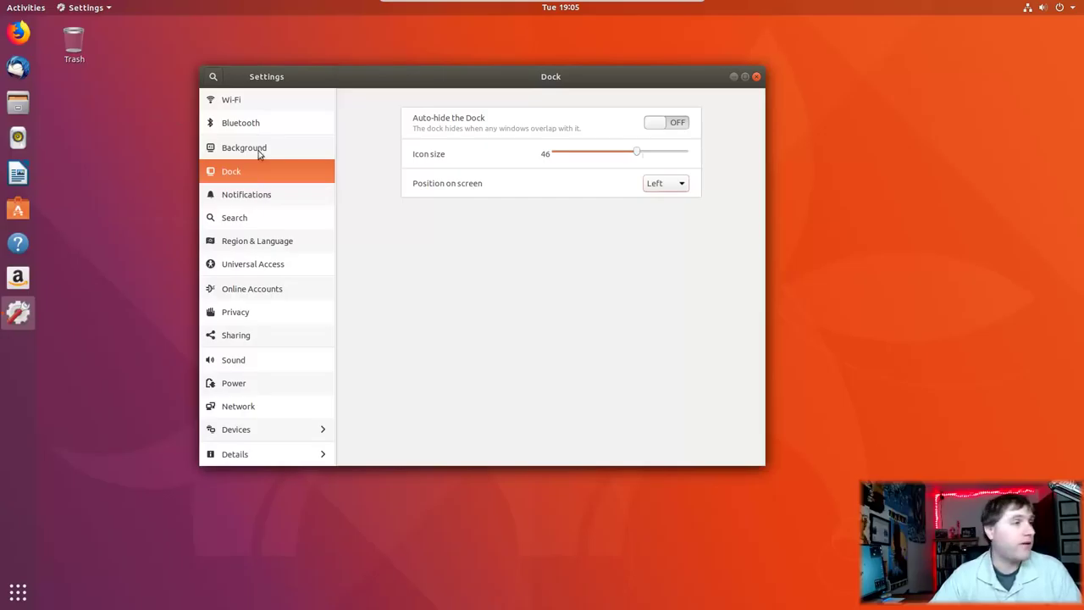
Step: Browse Notifications, Search, Region & Language, Universal Access and Online Accounts, ending on Privacy
left_click(288, 195)
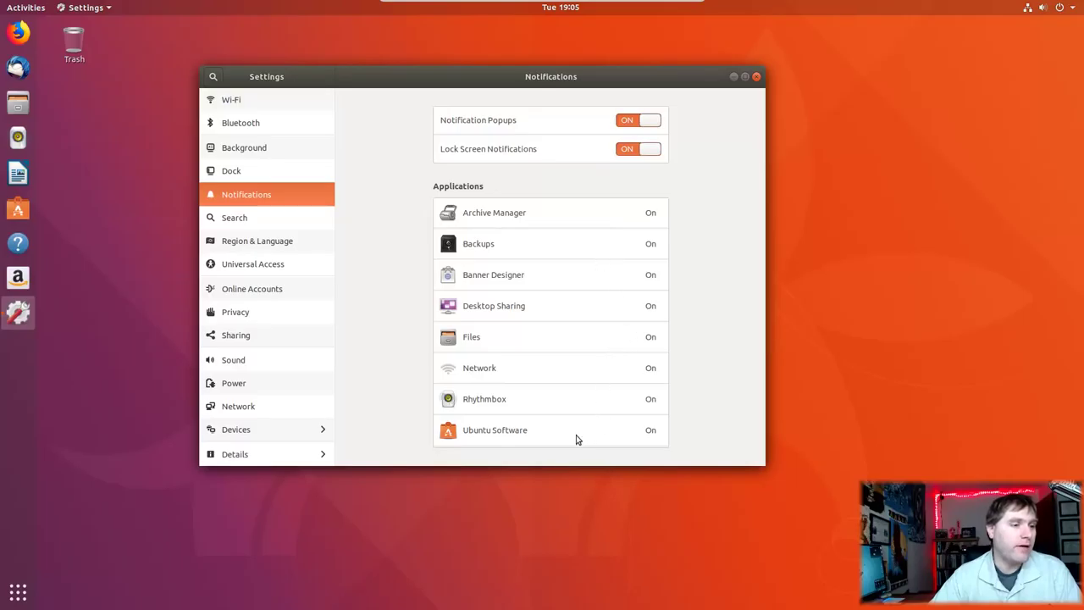
left_click(262, 222)
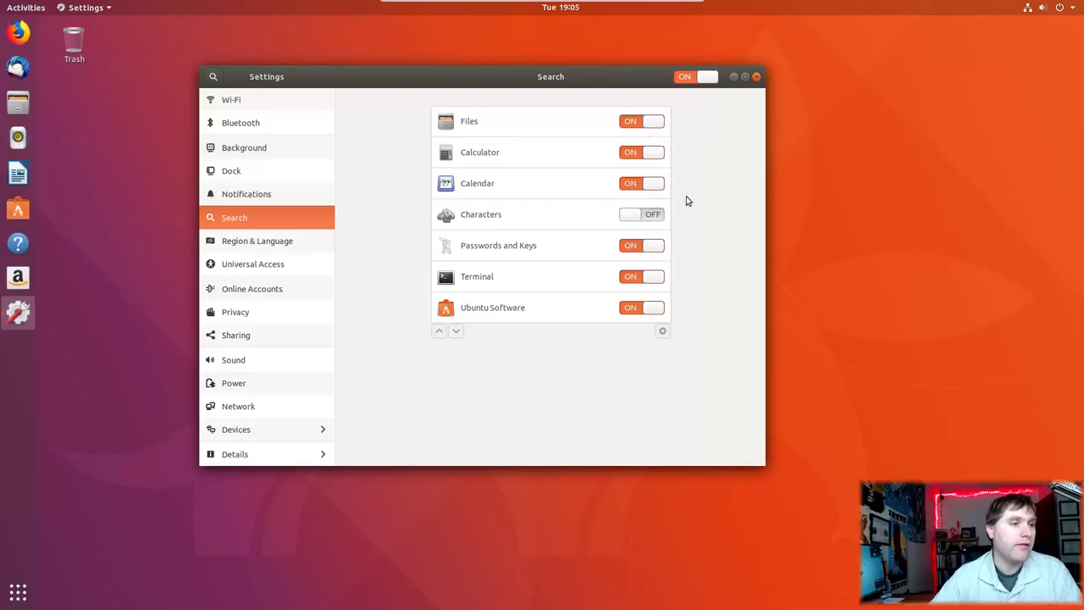
left_click(315, 244)
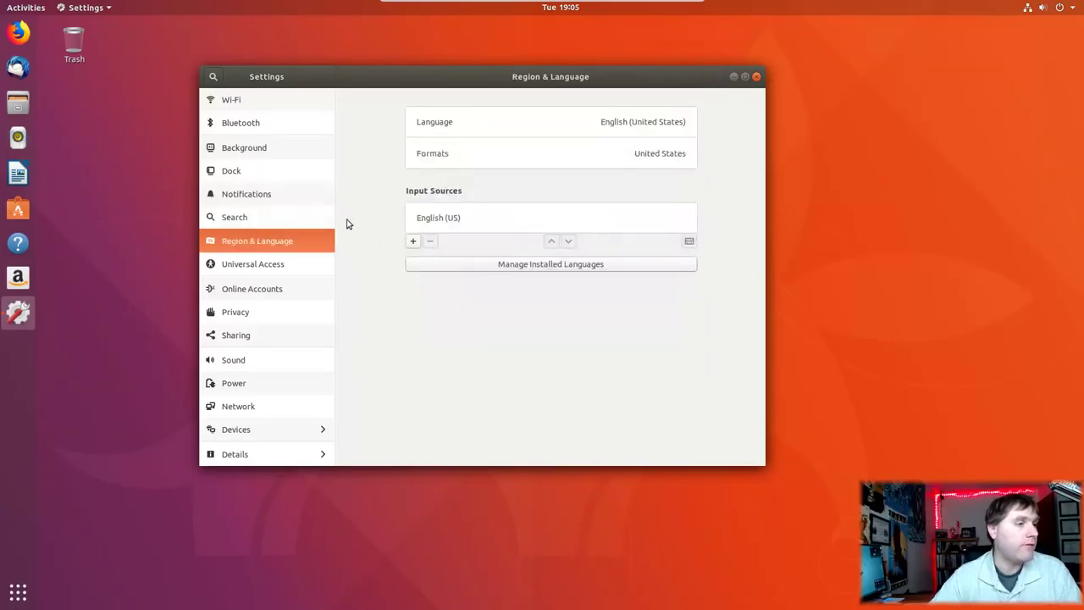
left_click(246, 267)
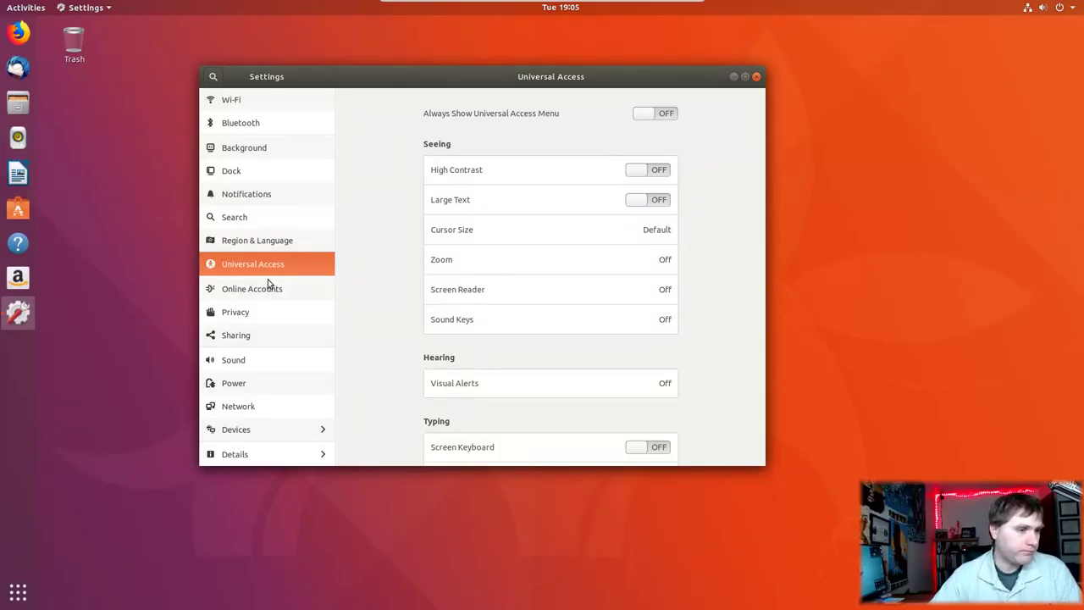
left_click(268, 284)
left_click(239, 312)
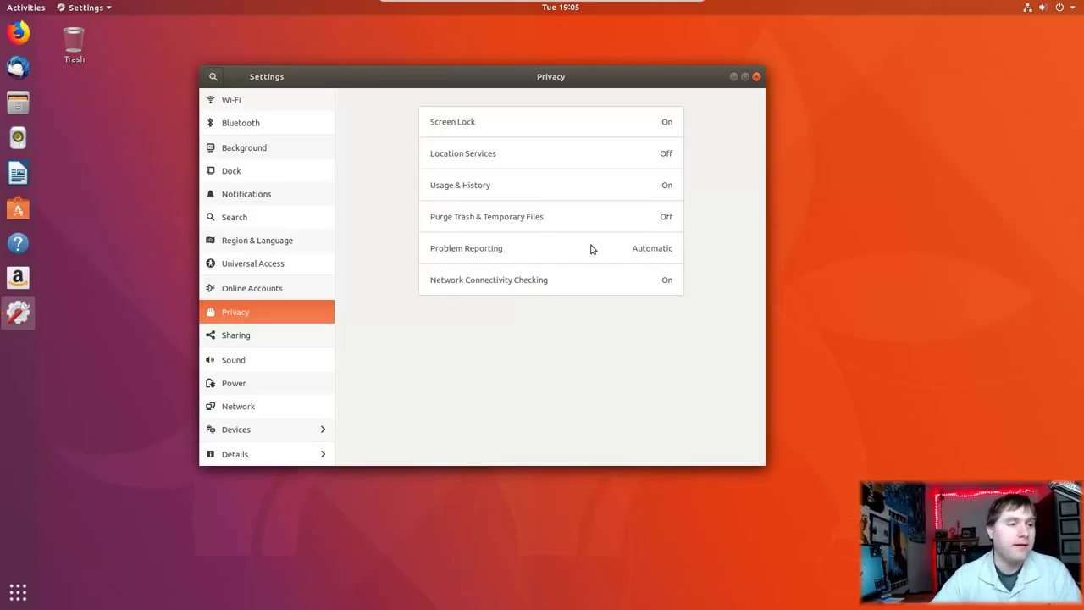
Step: Switch Automatic Problem Reporting off in the Problem Reporting dialog and close it
left_click(654, 251)
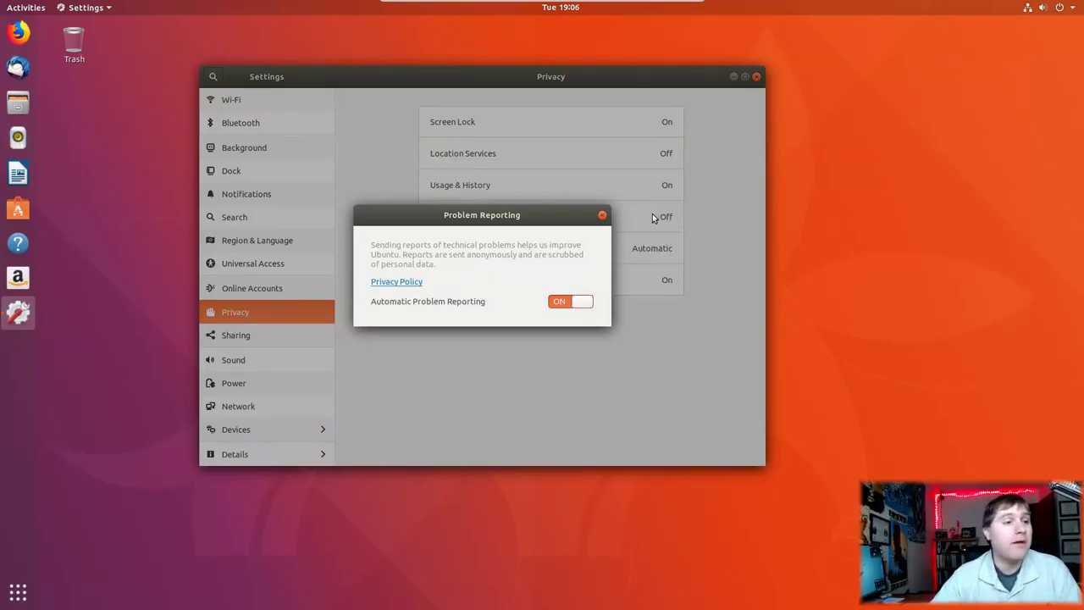
left_click(584, 303)
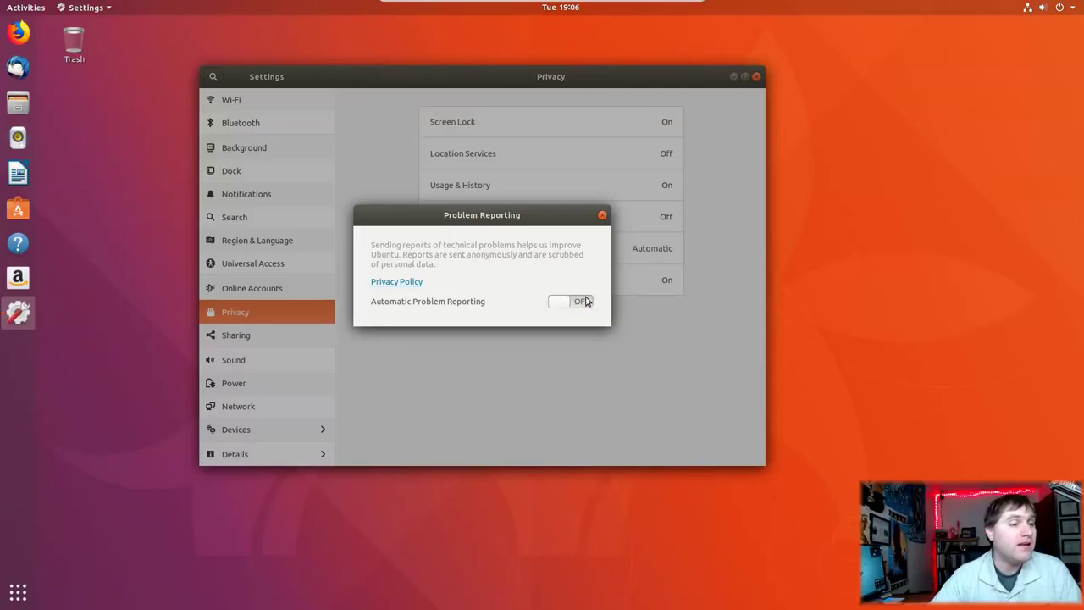
left_click(602, 216)
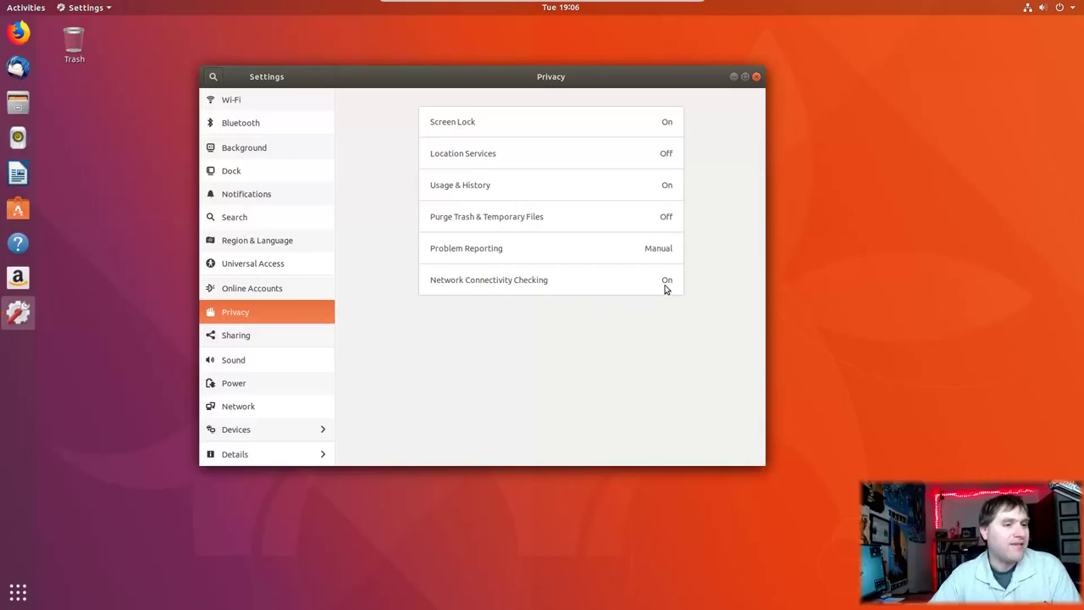
left_click(244, 338)
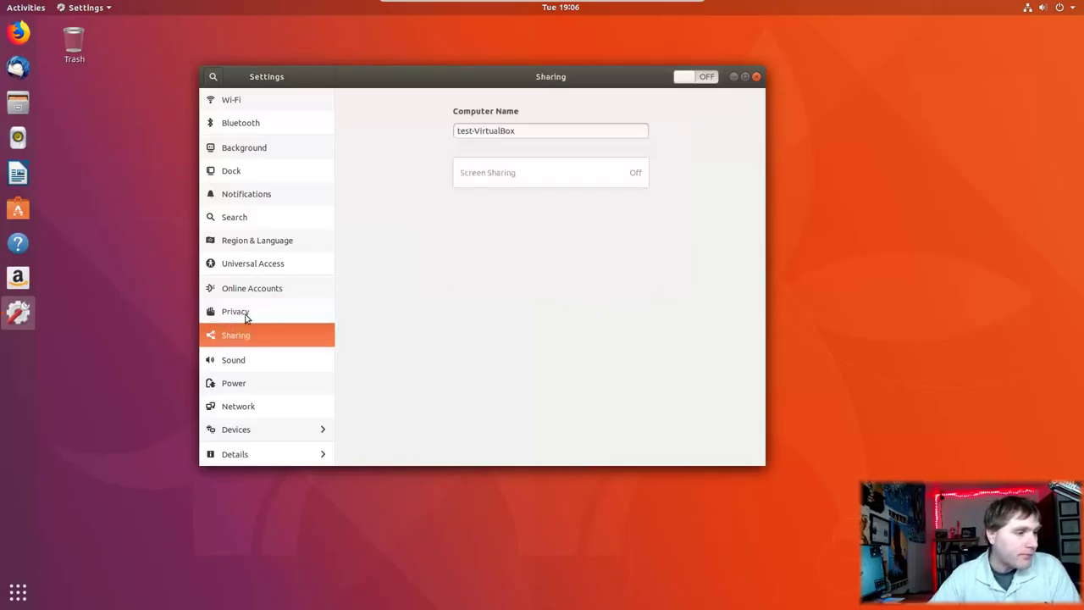
left_click(235, 363)
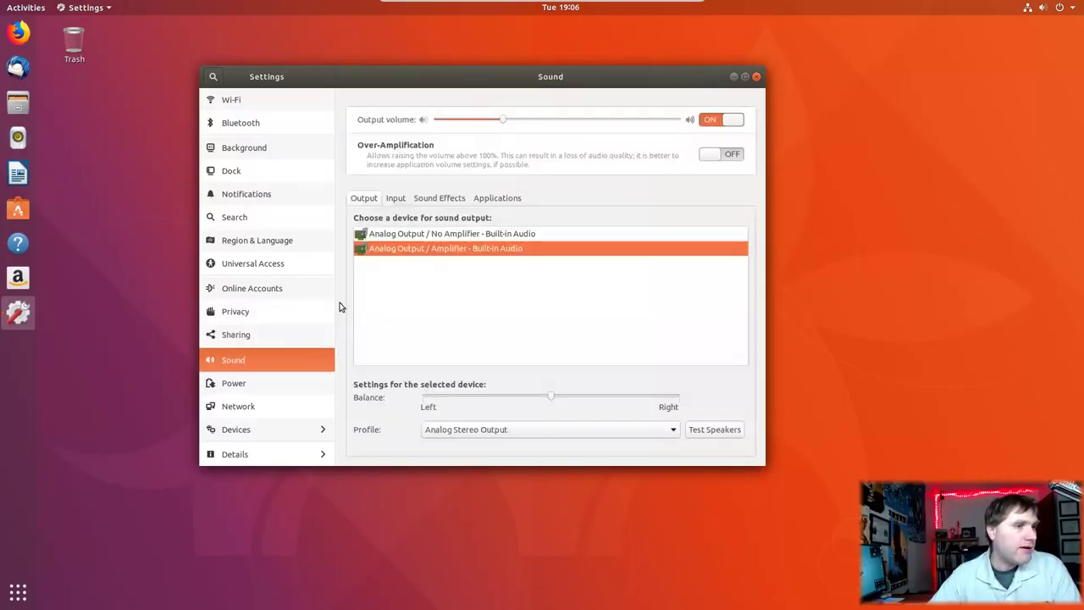
left_click(236, 387)
left_click(262, 429)
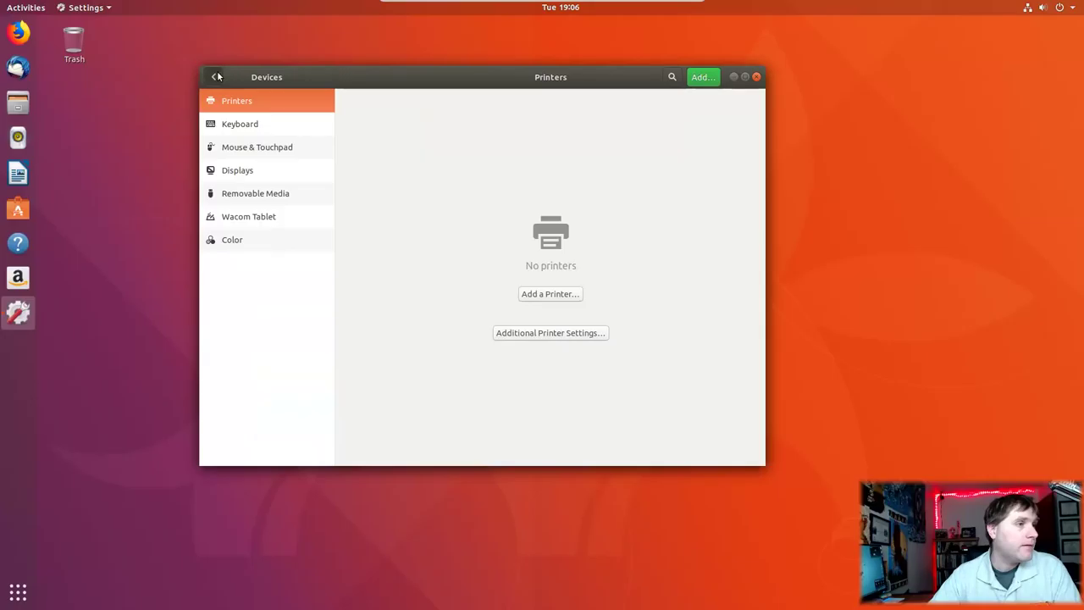
left_click(213, 76)
left_click(279, 432)
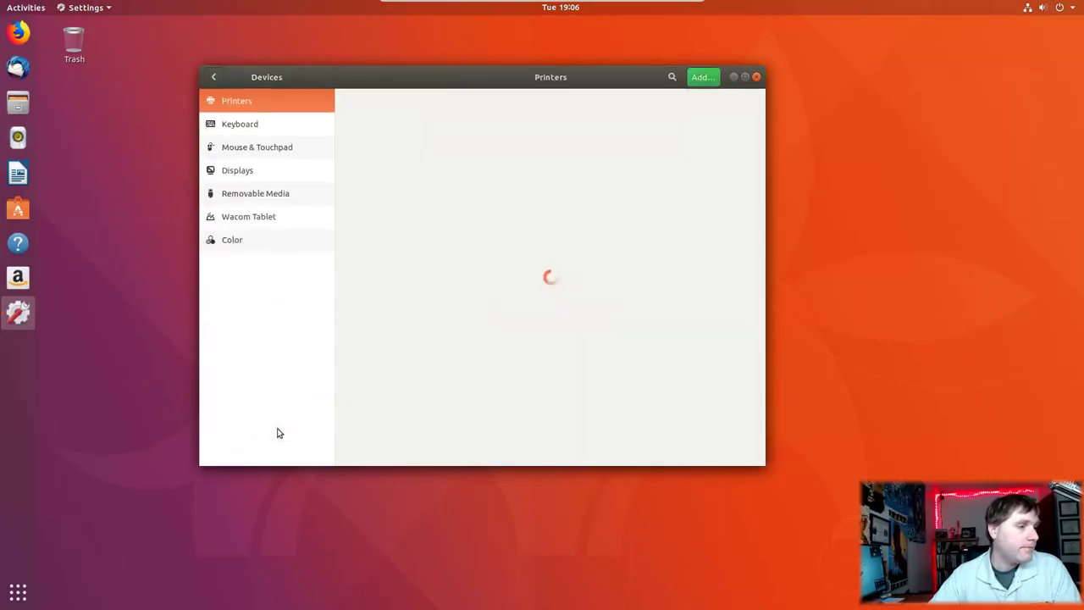
left_click(229, 176)
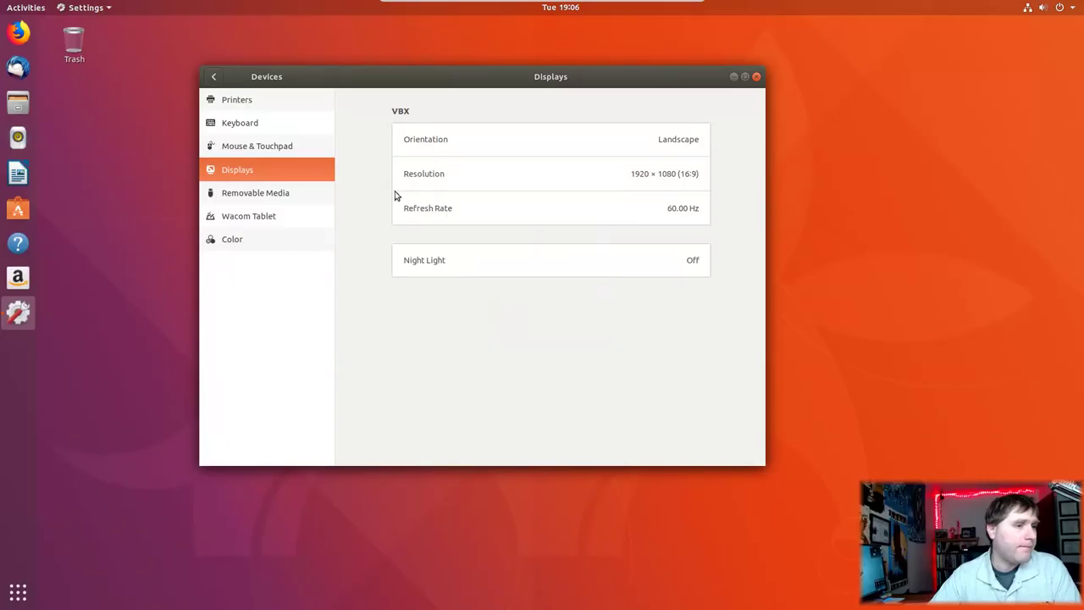
left_click(268, 194)
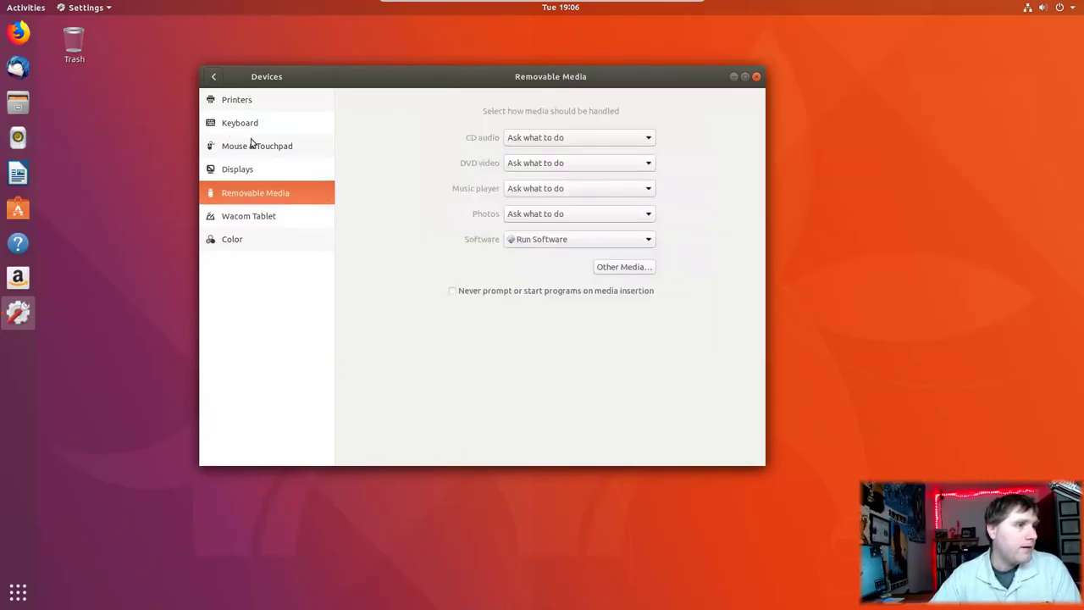
left_click(248, 119)
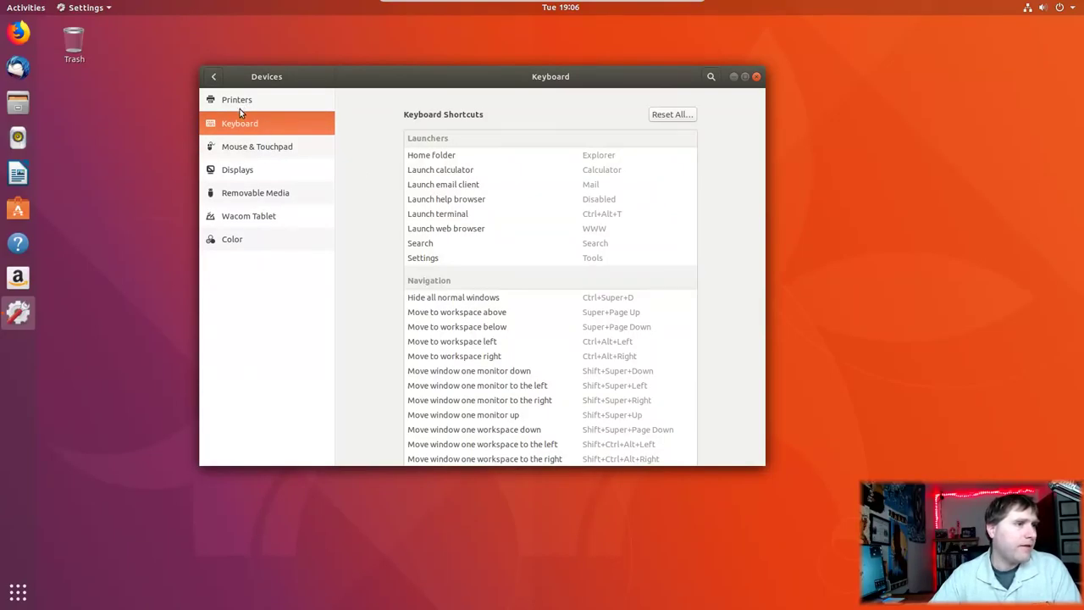
left_click(240, 102)
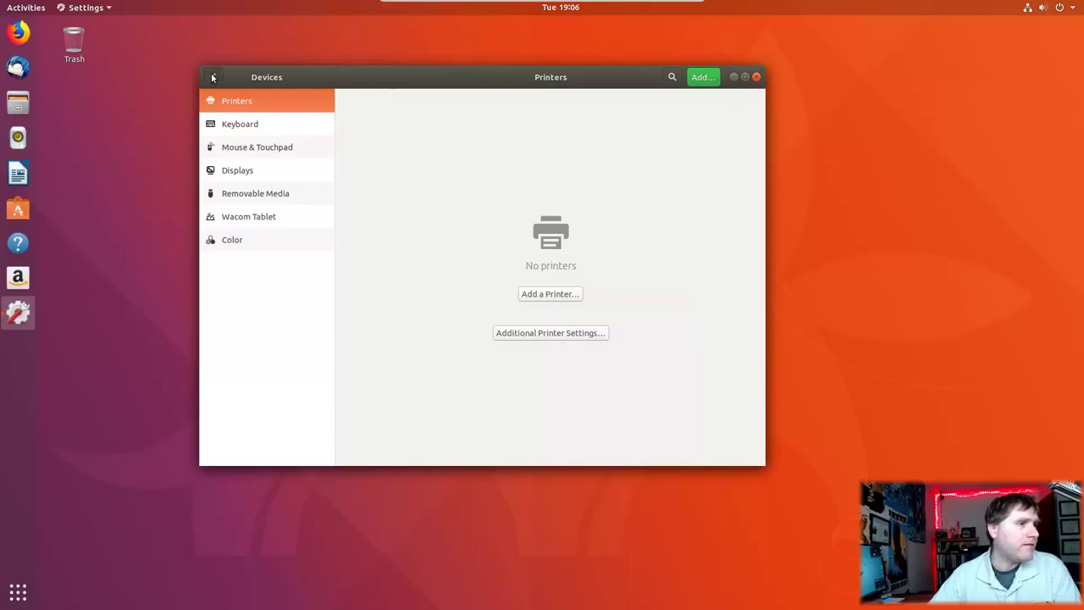
left_click(217, 77)
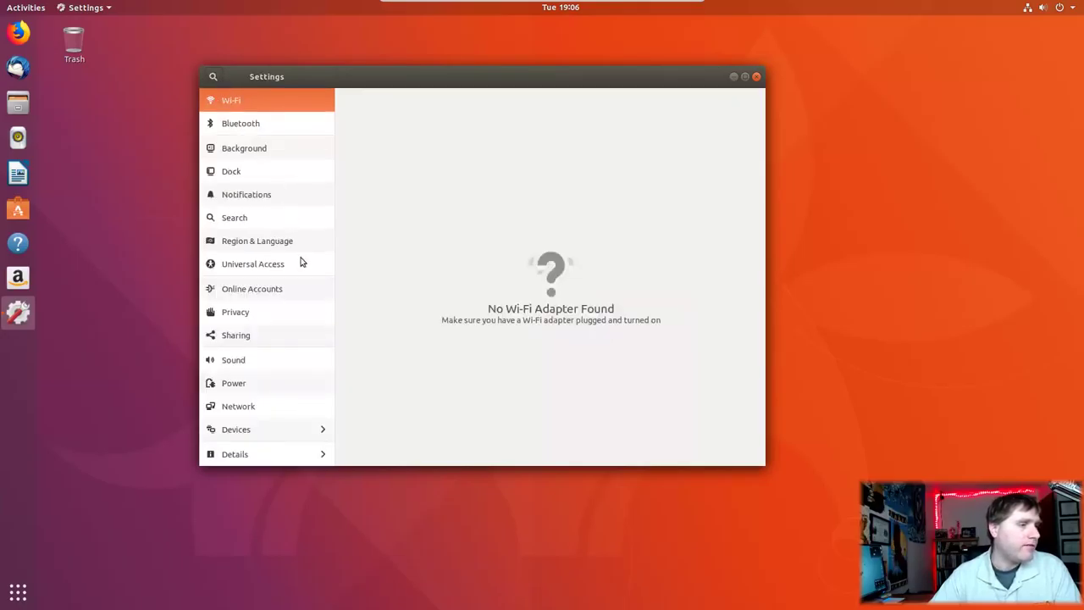
left_click(252, 454)
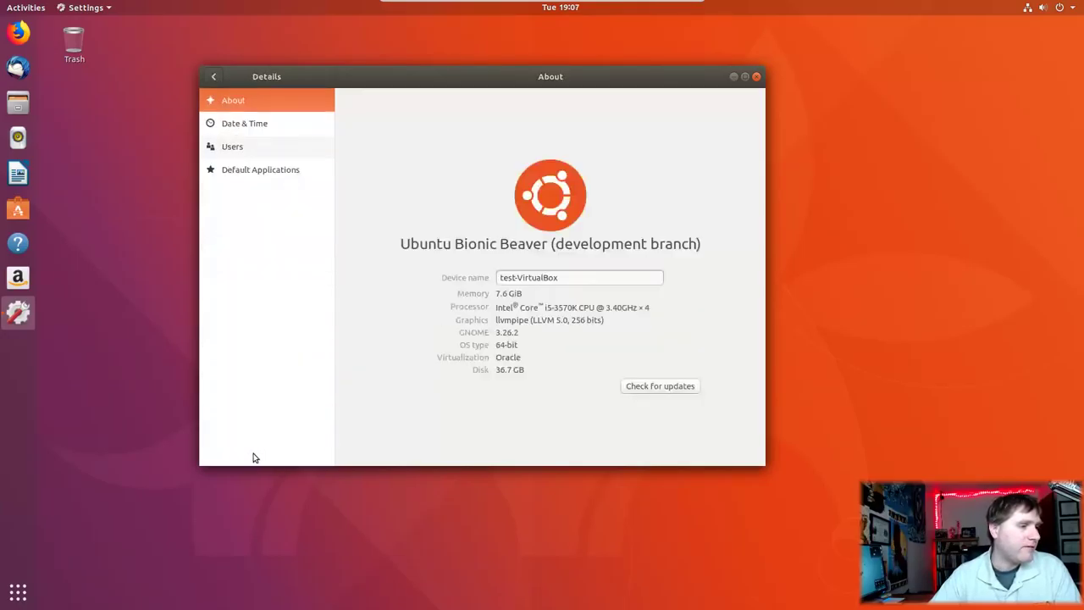
left_click(242, 153)
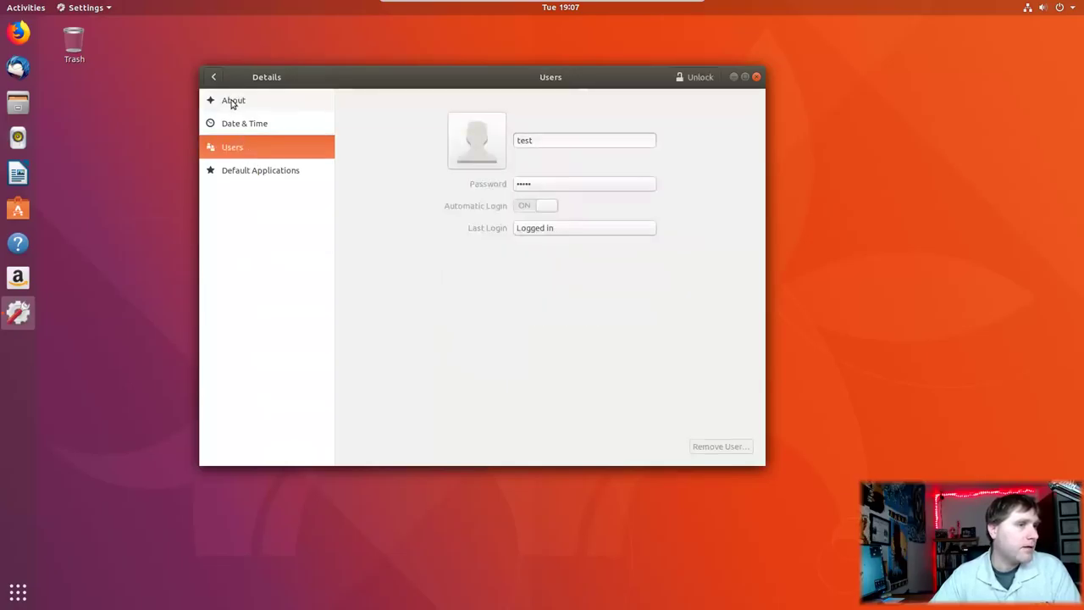
left_click(214, 77)
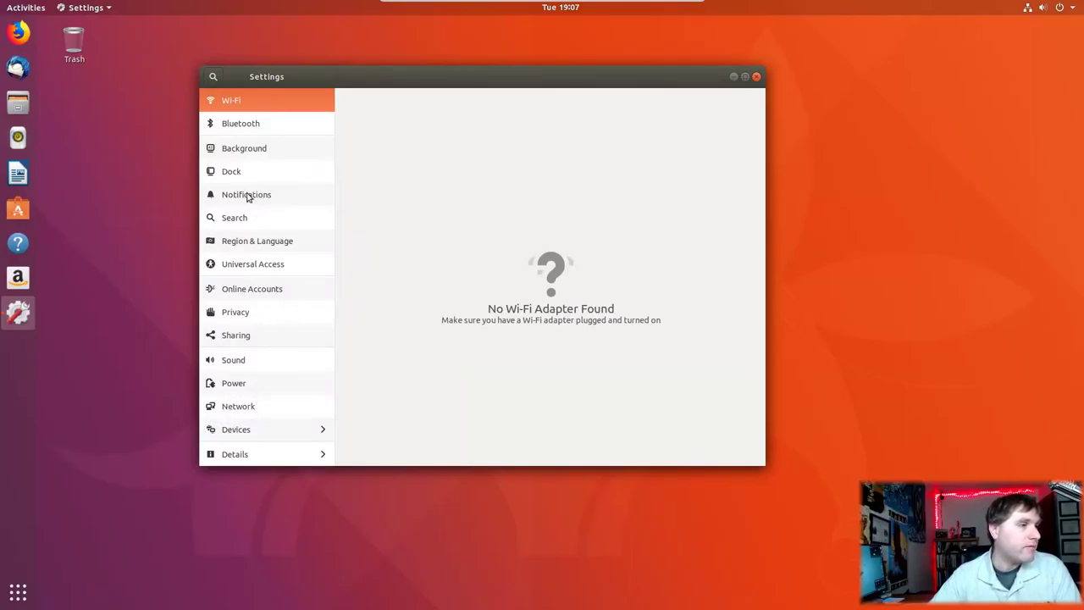
right_click(167, 161)
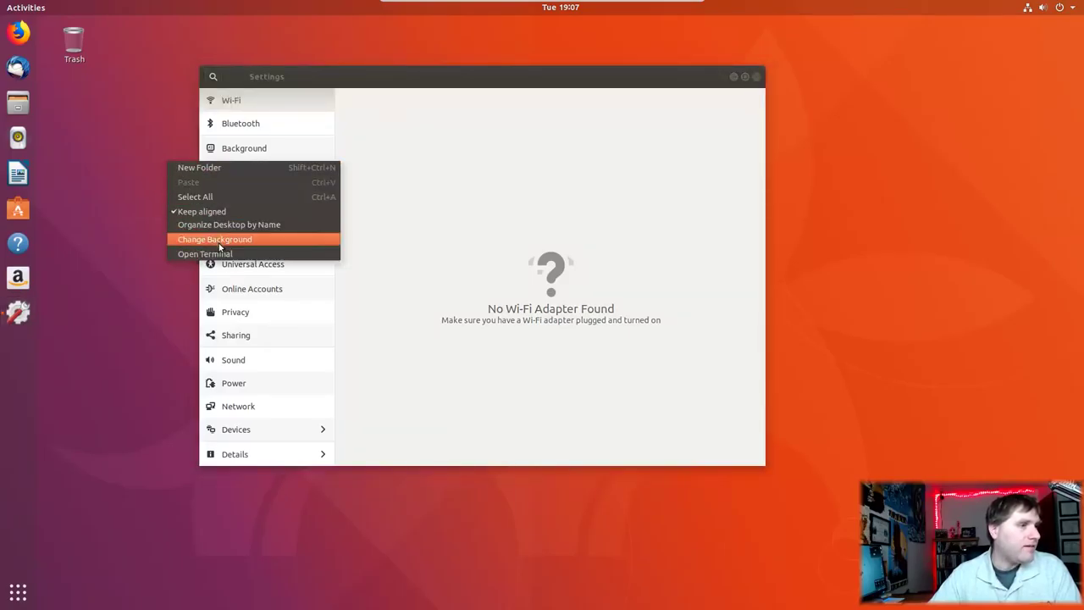
Step: Dismiss the desktop menu, close Settings, clear a stray 'twe' search, and launch Ubuntu Software
left_click(114, 134)
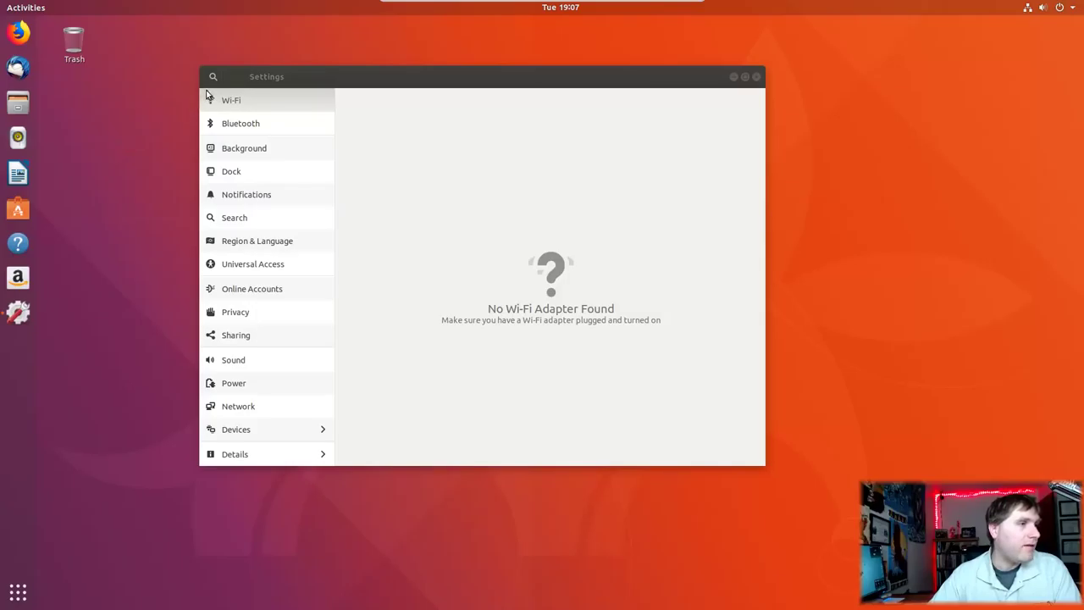
left_click(756, 77)
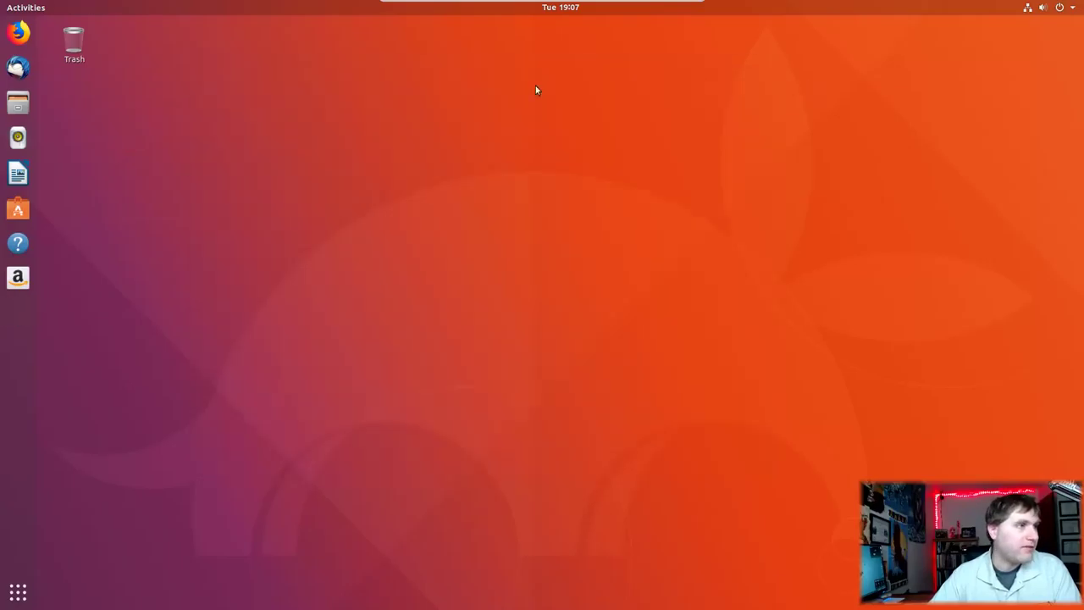
left_click(17, 588)
type("twe")
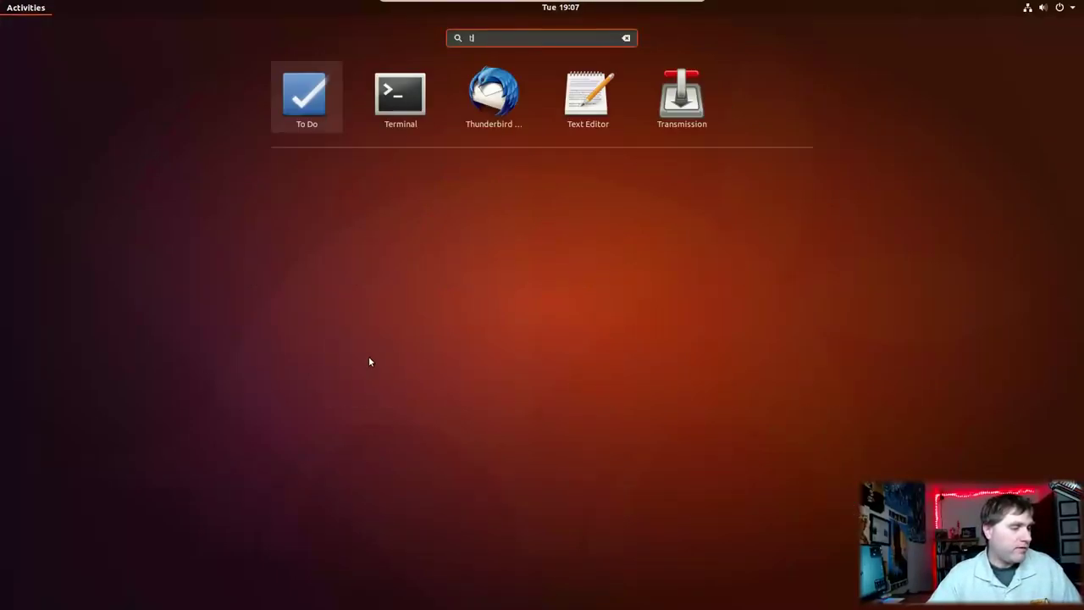
key("BackSpace")
key("BackSpace")
key("BackSpace")
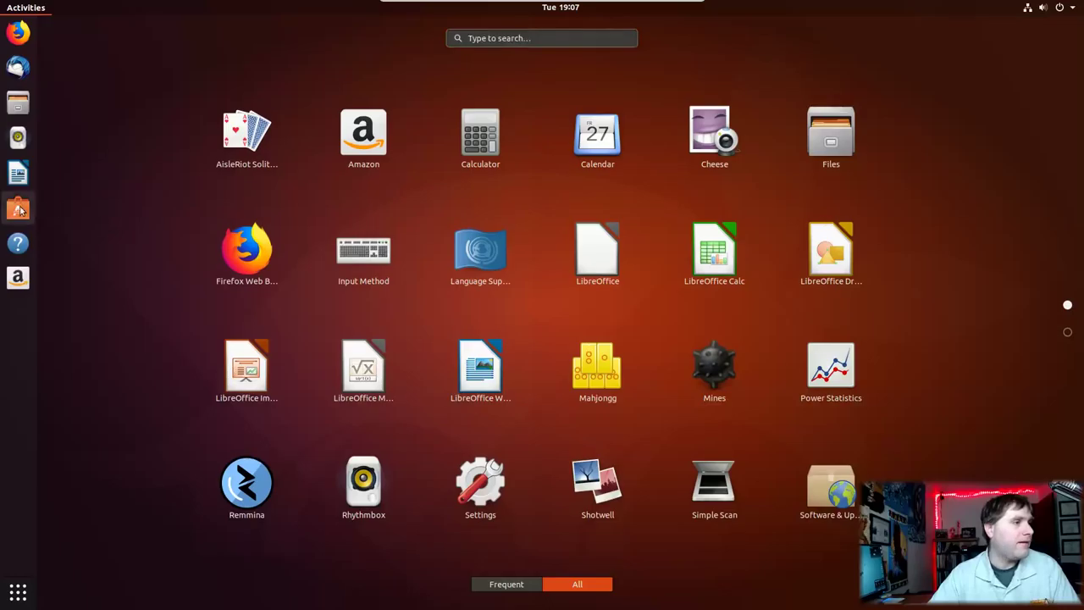
left_click(18, 209)
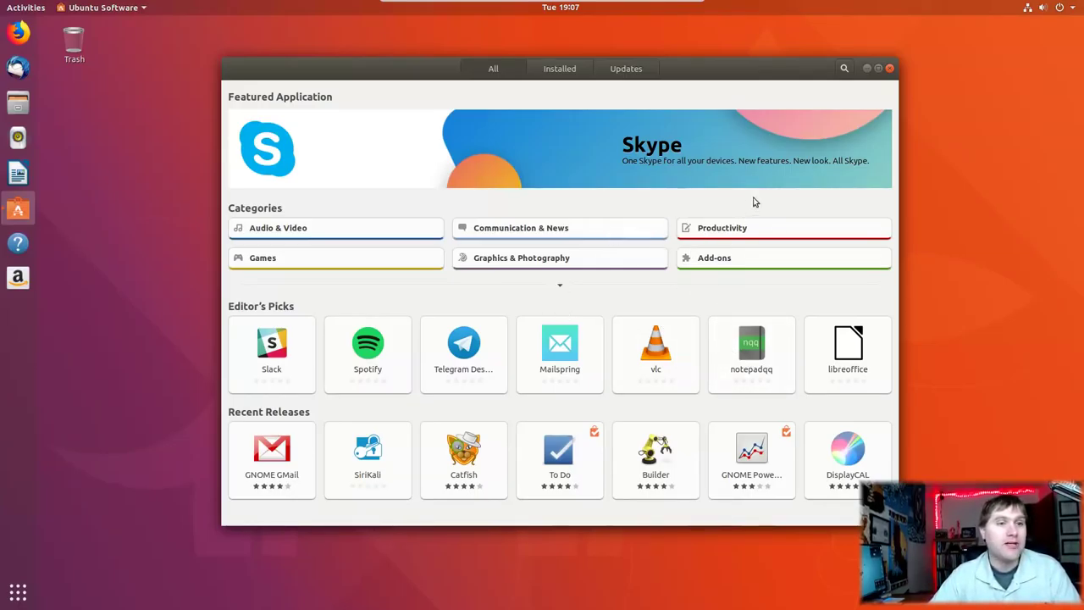
left_click(845, 68)
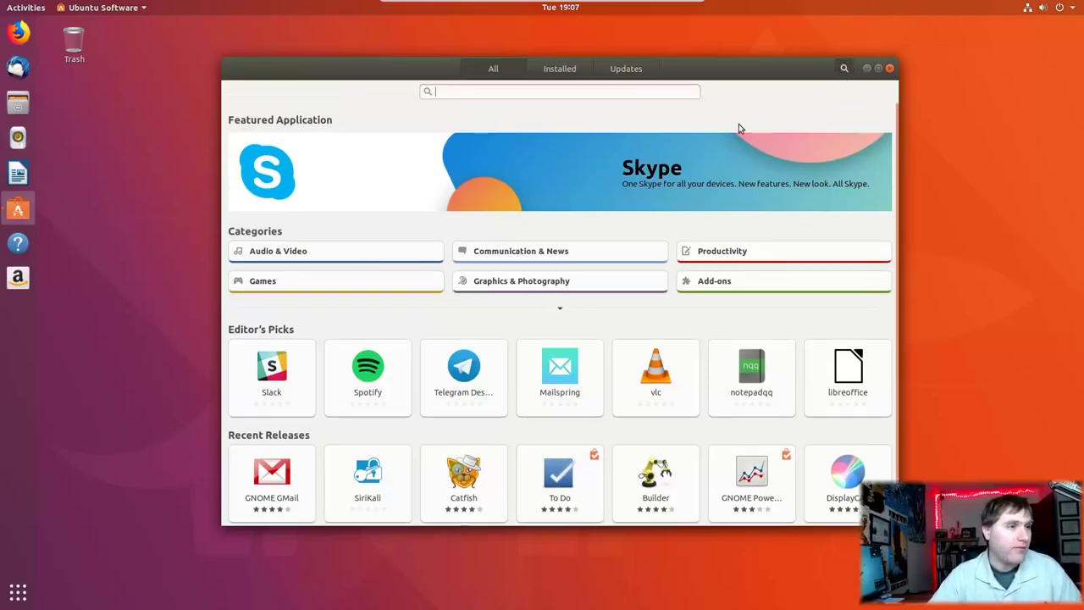
Step: Search 'tweak' and install GNOME Tweaks, authenticating with the account password, then cancel the Remove prompt
type("tweak")
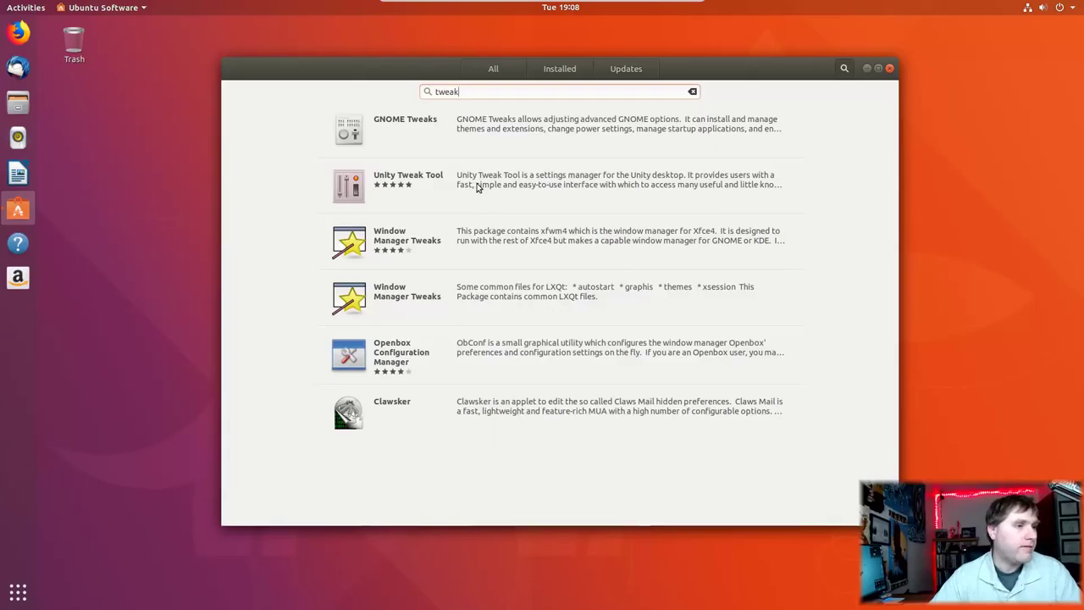
left_click(406, 131)
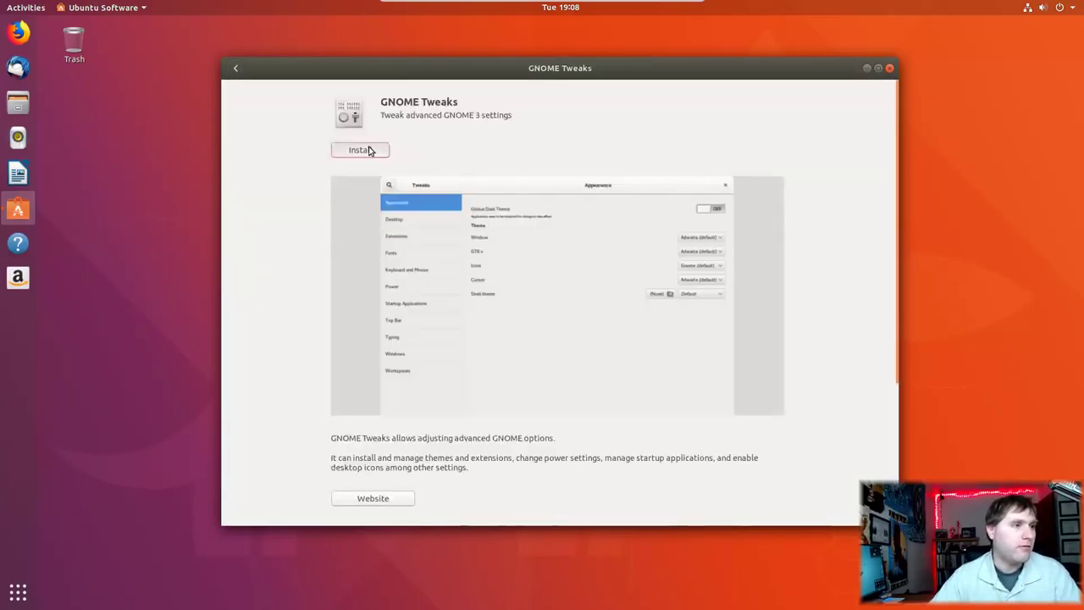
left_click(364, 150)
type("•••••")
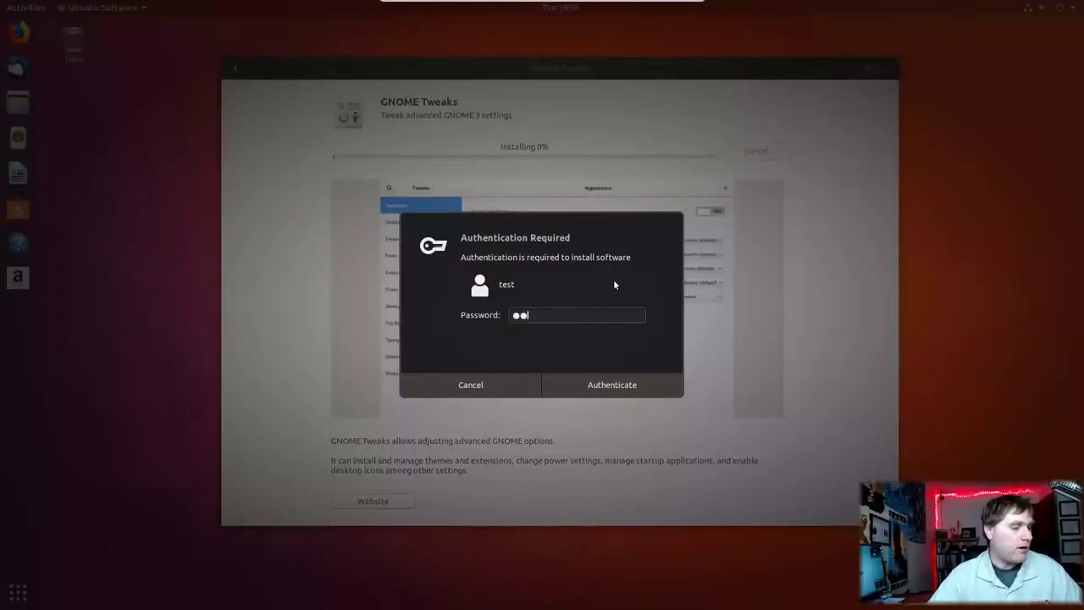
left_click(615, 386)
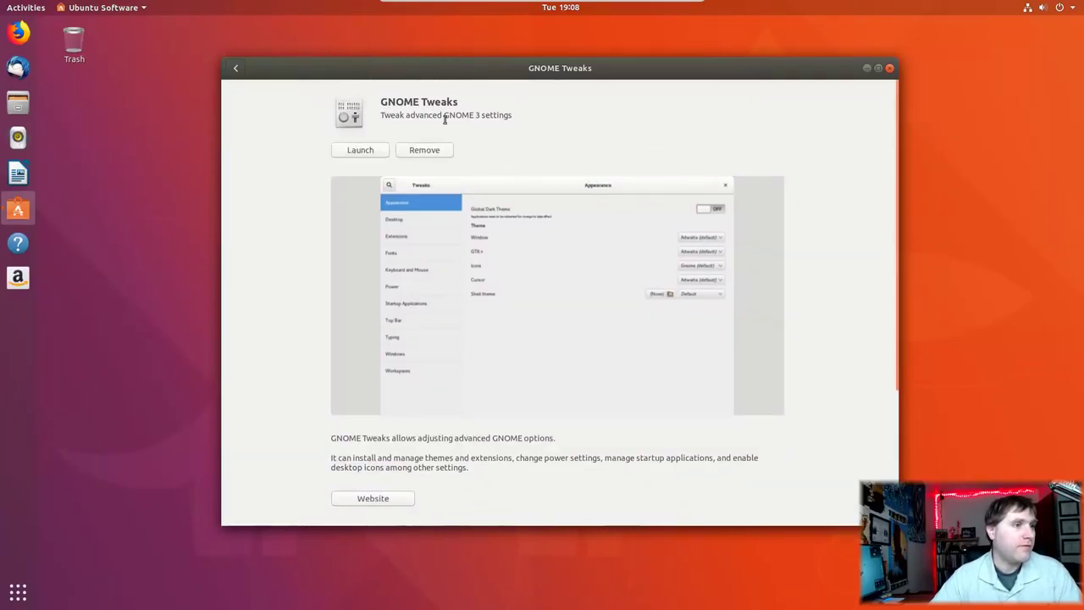
left_click(424, 150)
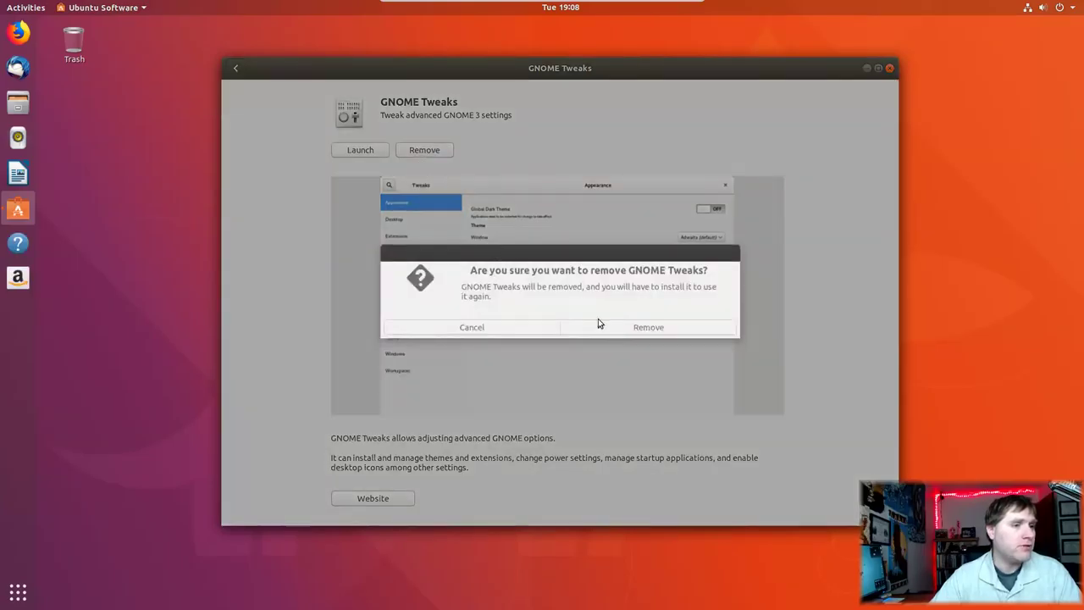
left_click(524, 329)
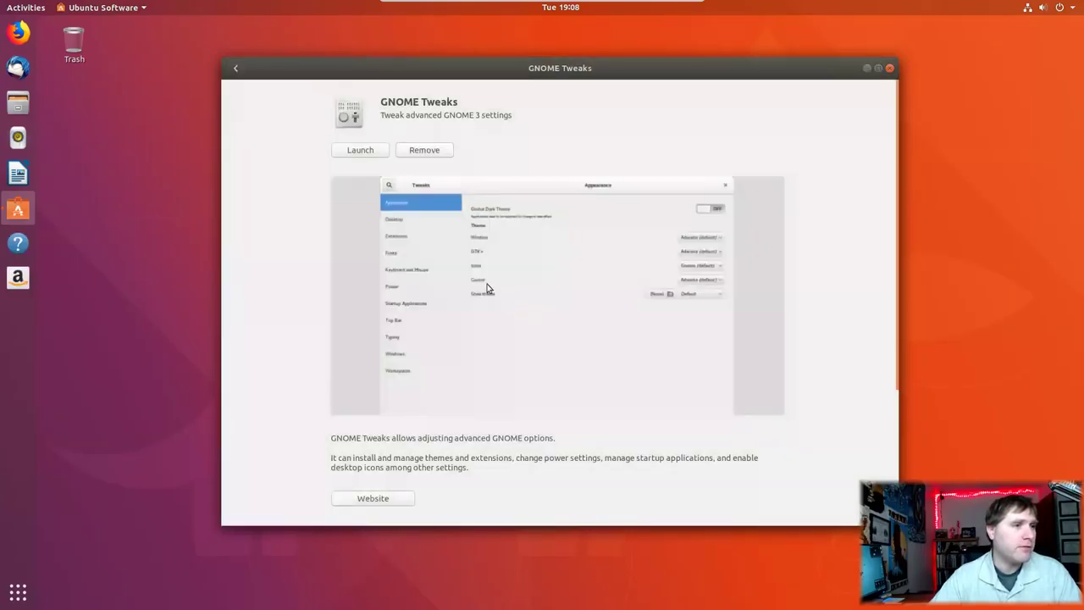
Step: Start GNOME Tweaks, close Ubuntu Software, and leave the application theme on Ambiance
left_click(359, 153)
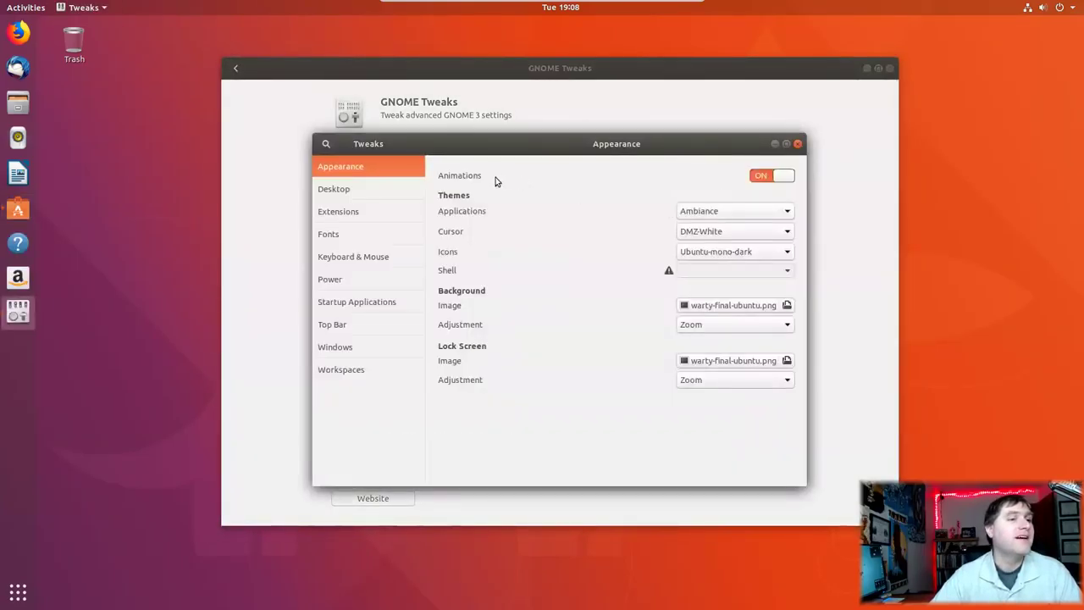
left_click(890, 68)
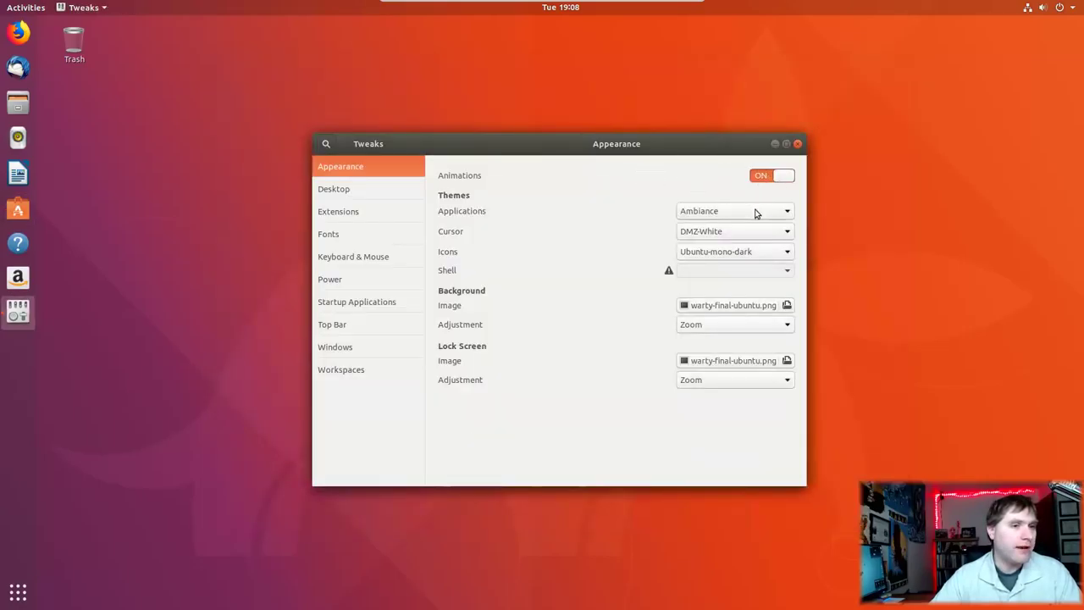
left_click(754, 212)
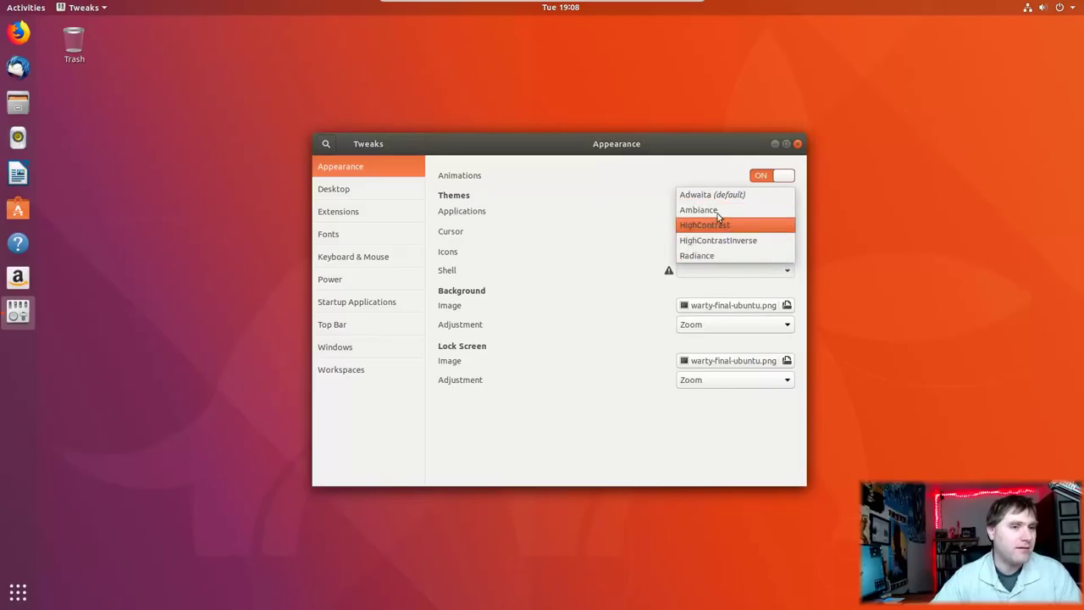
left_click(660, 171)
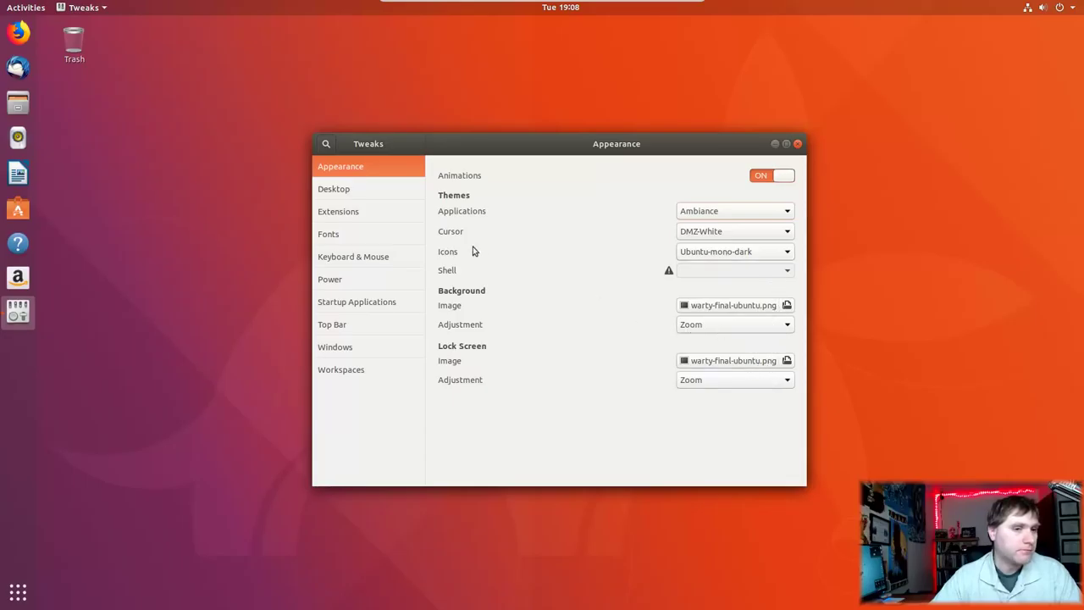
Step: Show the Home and Network Servers icons on the desktop
left_click(347, 192)
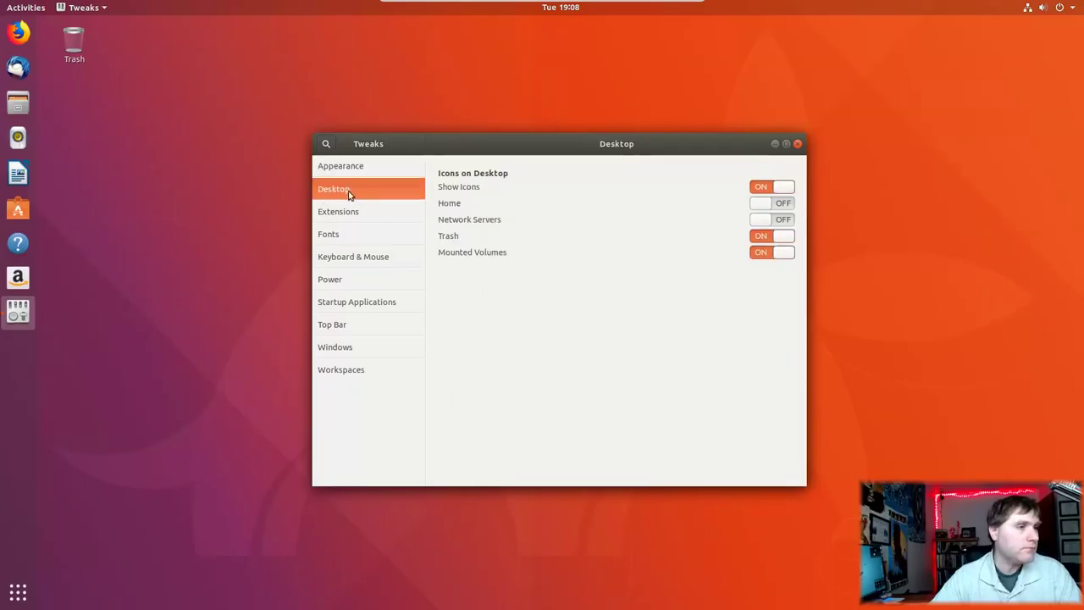
left_click(778, 204)
left_click(777, 221)
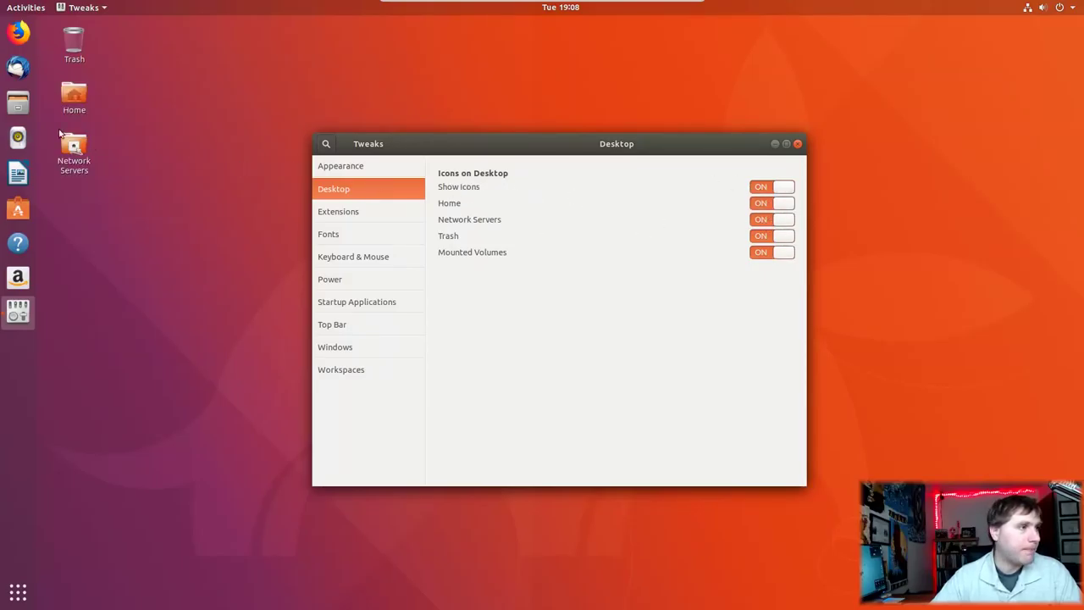
Step: Look through Extensions, Fonts, Keyboard & Mouse, Power, Startup Applications and Top Bar pages
left_click(373, 211)
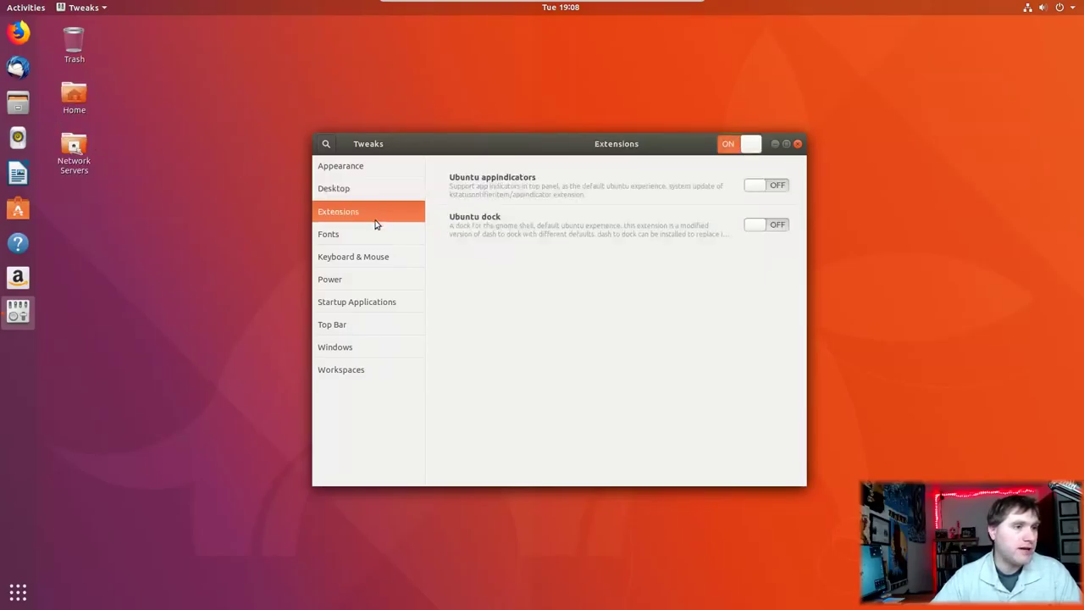
left_click(373, 233)
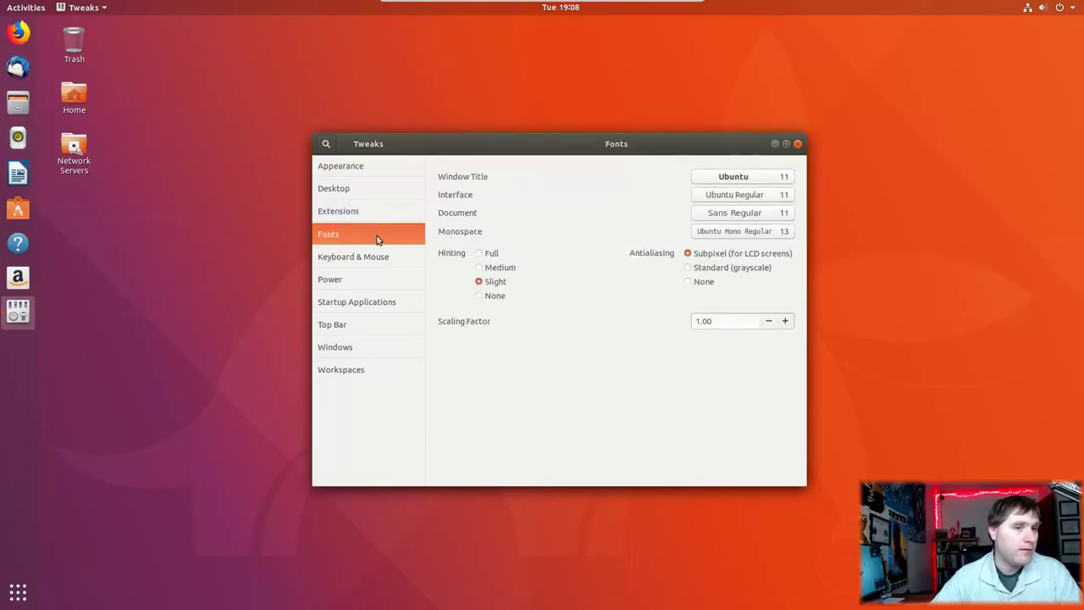
left_click(384, 253)
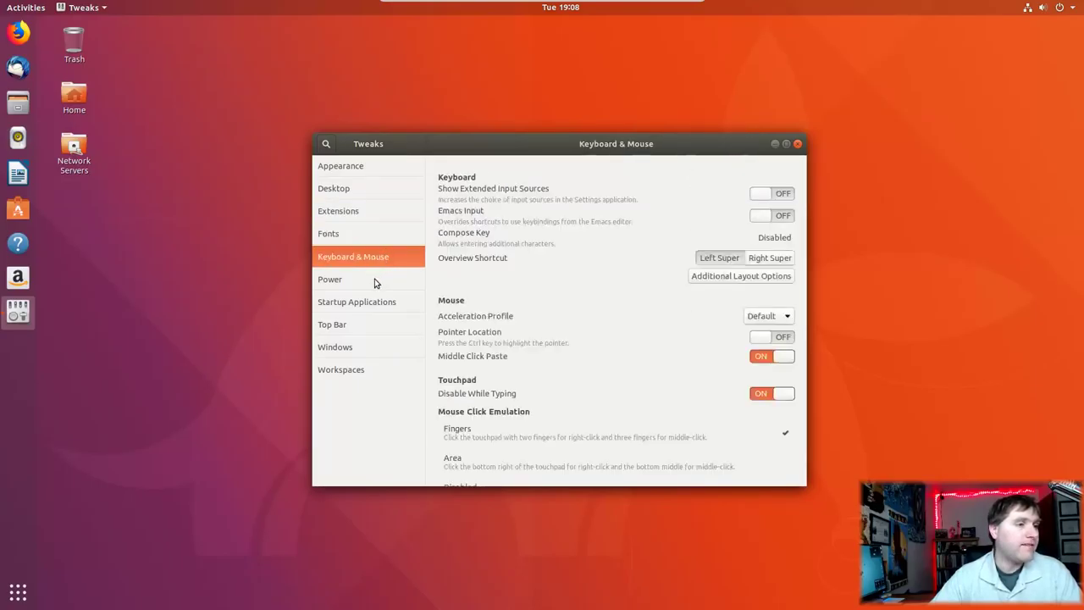
left_click(374, 281)
left_click(382, 305)
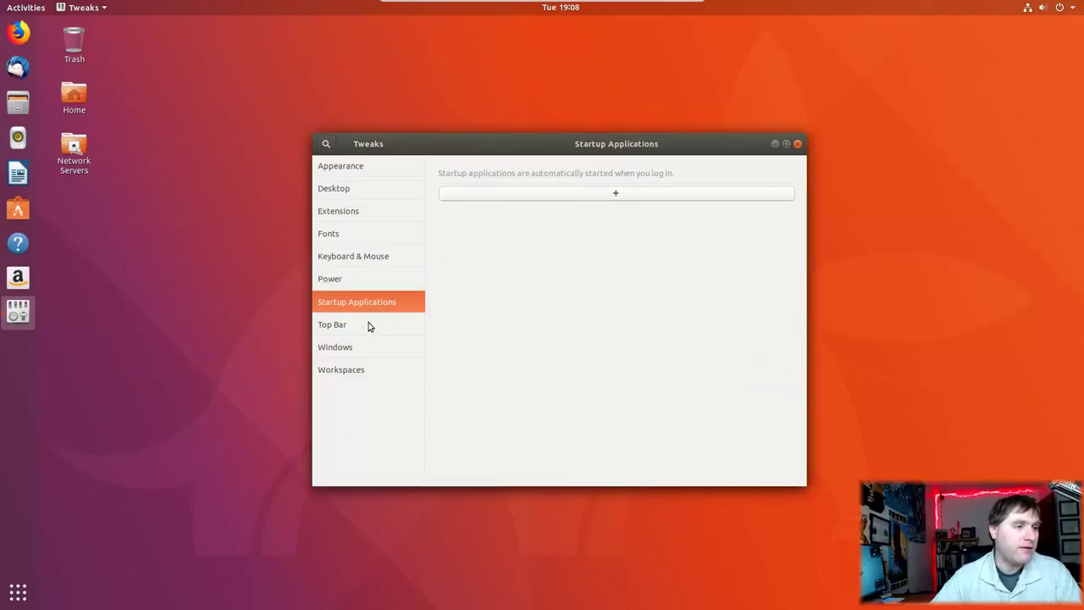
left_click(369, 326)
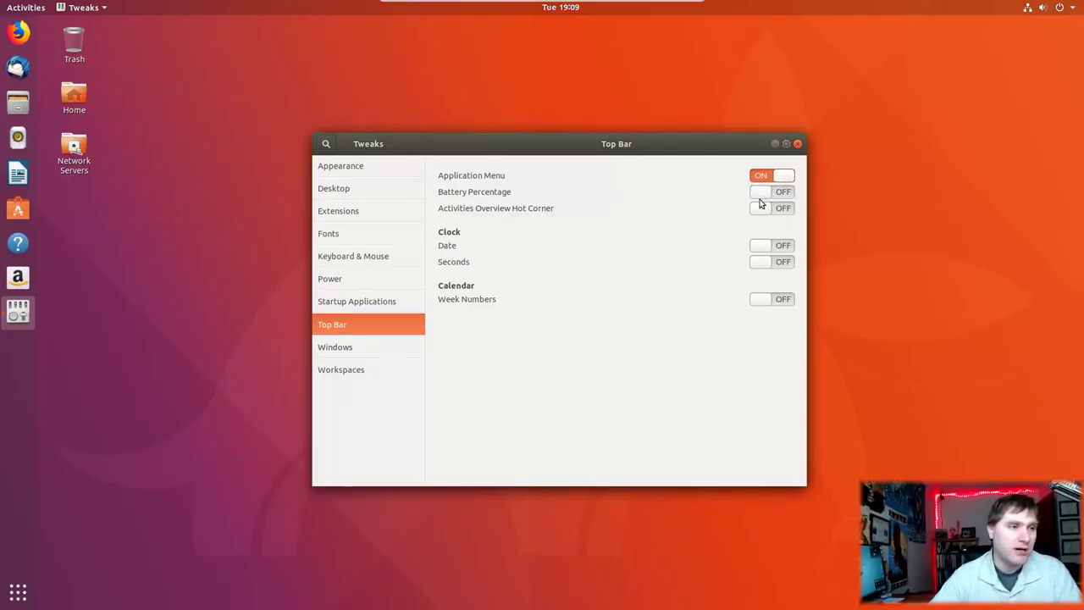
Step: Leave Battery Percentage off after toggling it, view Windows and Workspaces, then close Tweaks
left_click(765, 198)
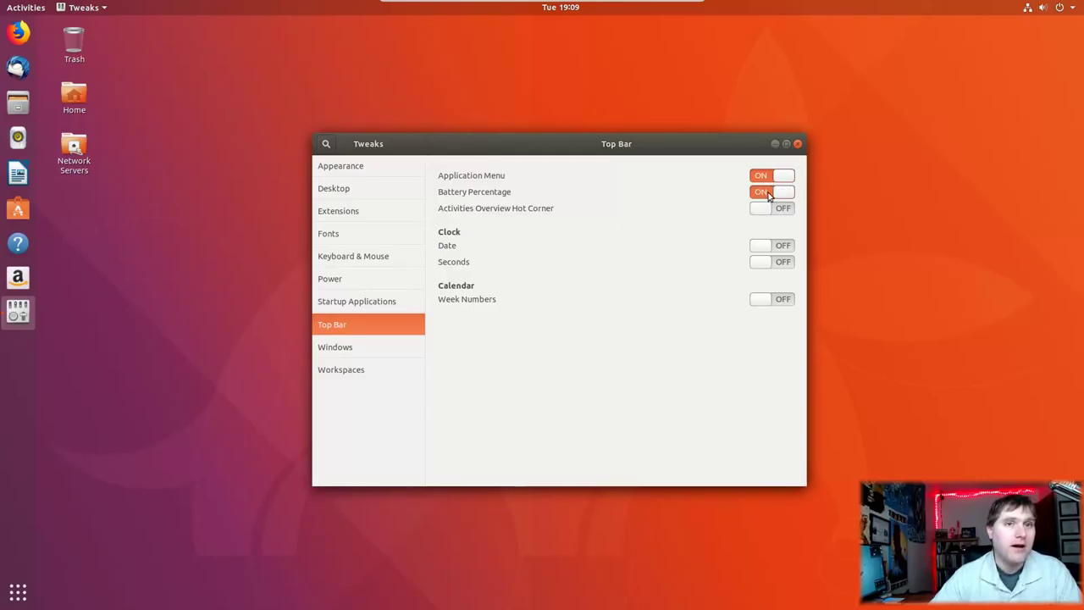
left_click(769, 196)
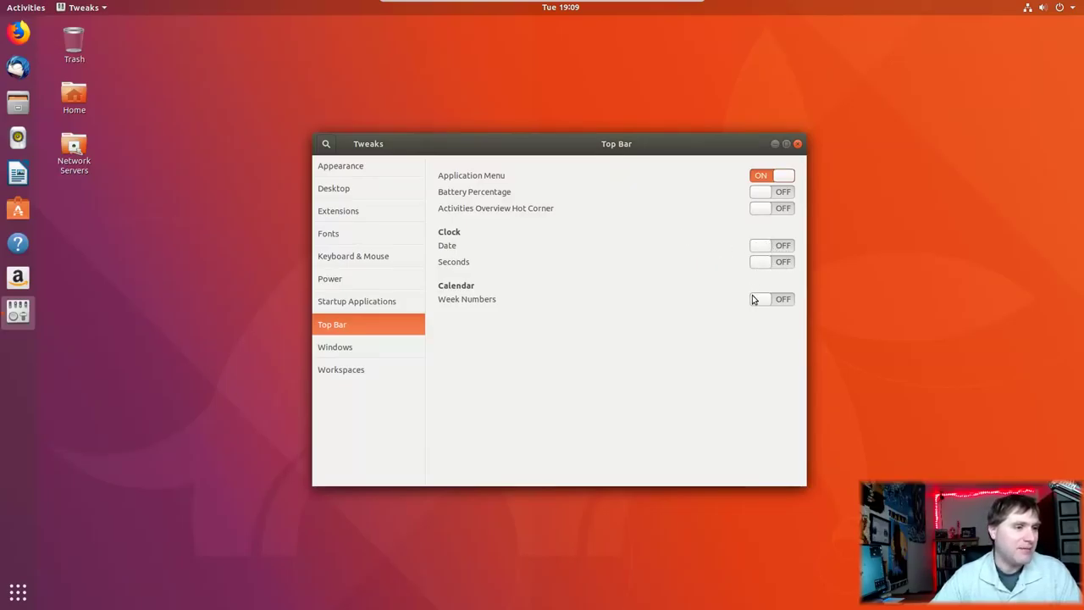
left_click(414, 347)
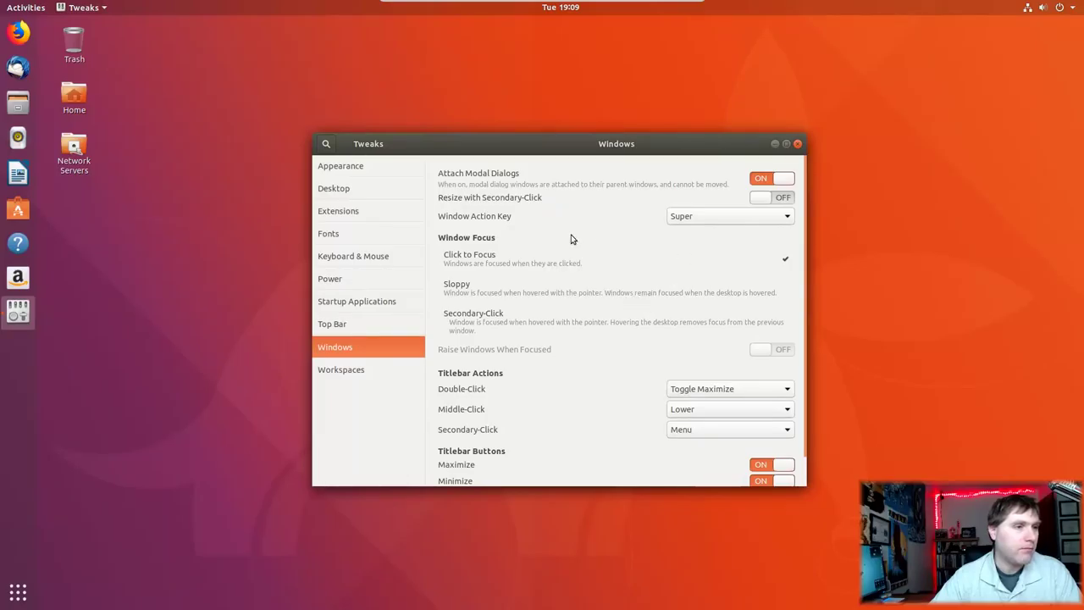
left_click(363, 371)
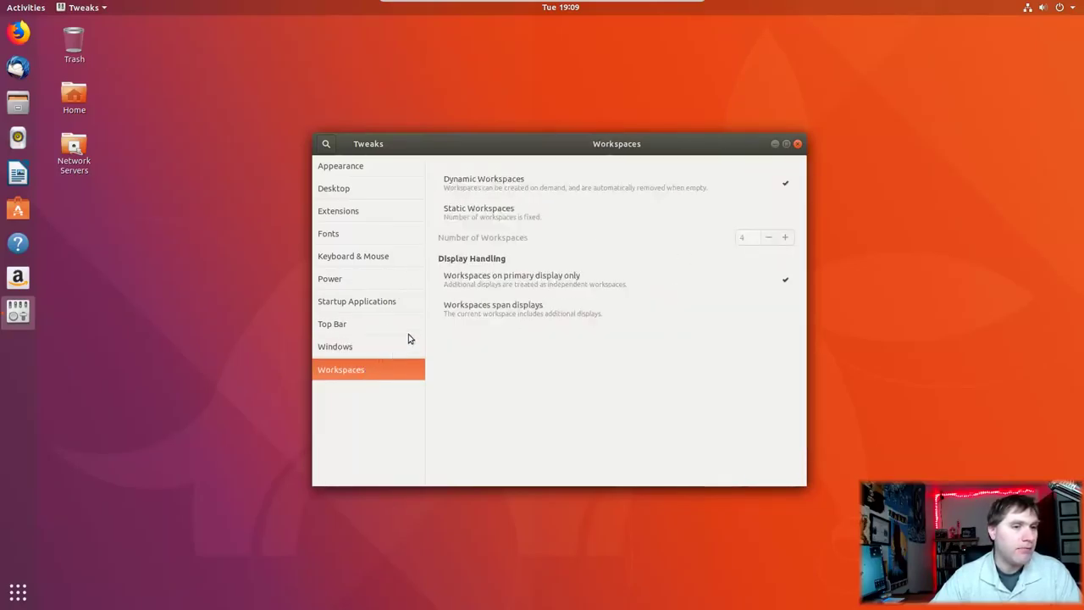
left_click(798, 145)
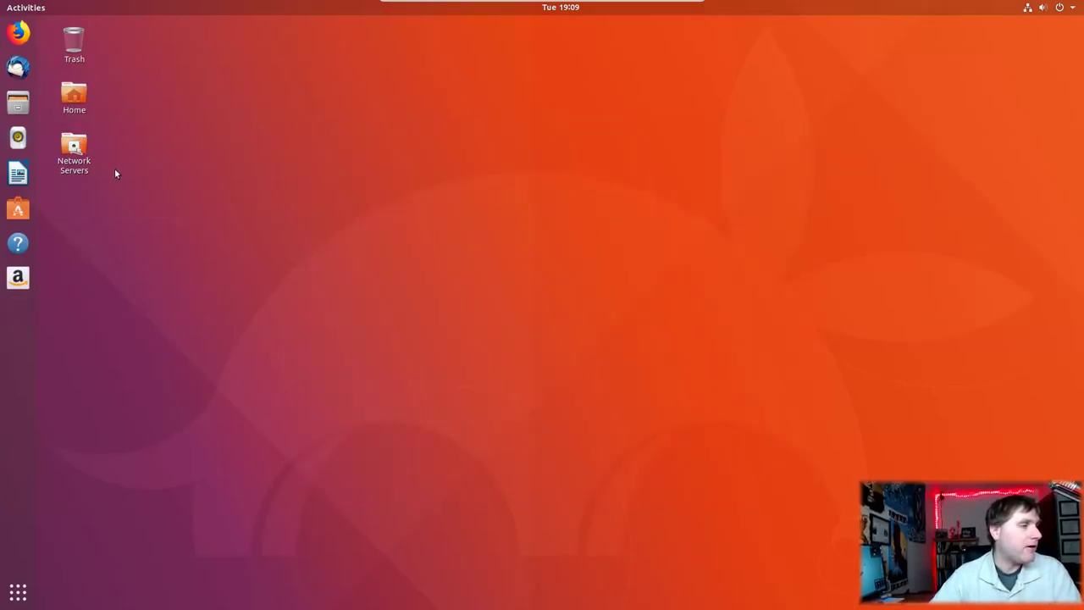
Step: Close the stray Files window and dismiss the desktop context menu
left_click(84, 95)
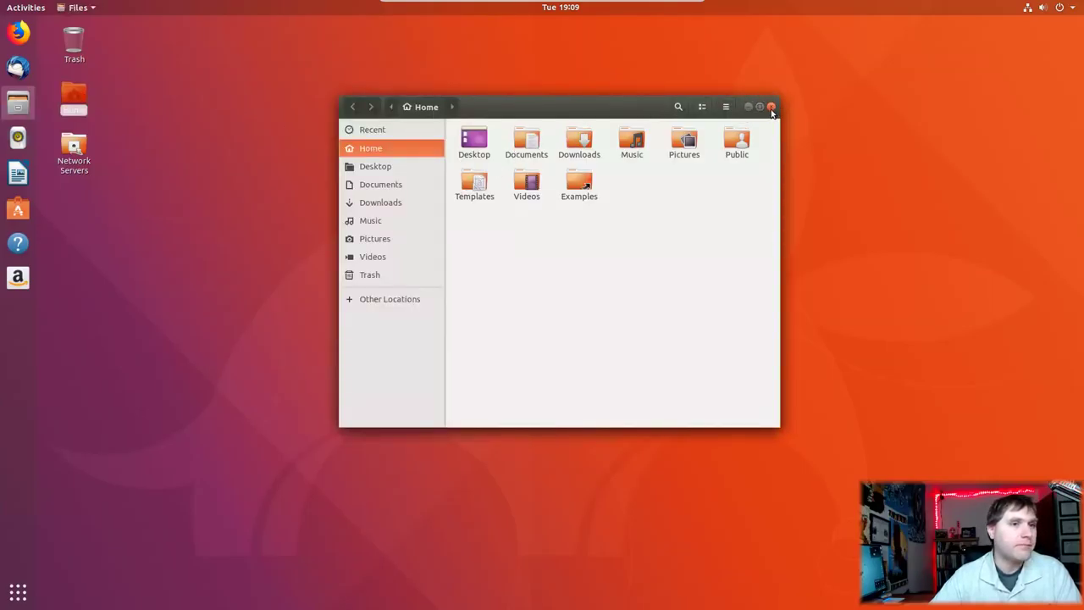
left_click(771, 106)
right_click(371, 274)
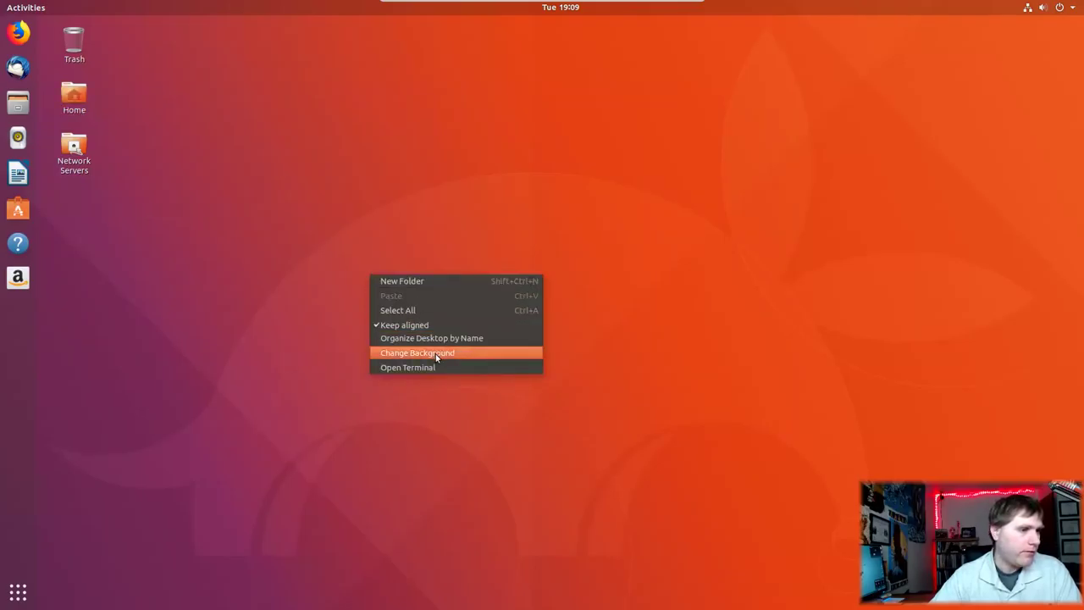
left_click(279, 265)
Step: Open the Home folder in Files from its desktop icon and launch LibreOffice Writer
left_click(78, 95)
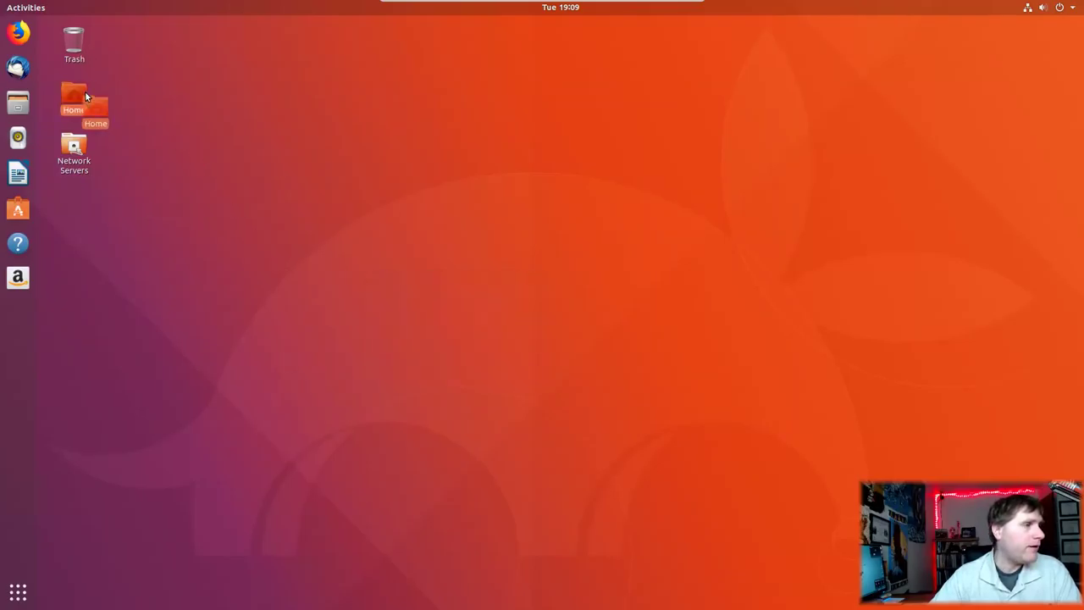
double_click(78, 100)
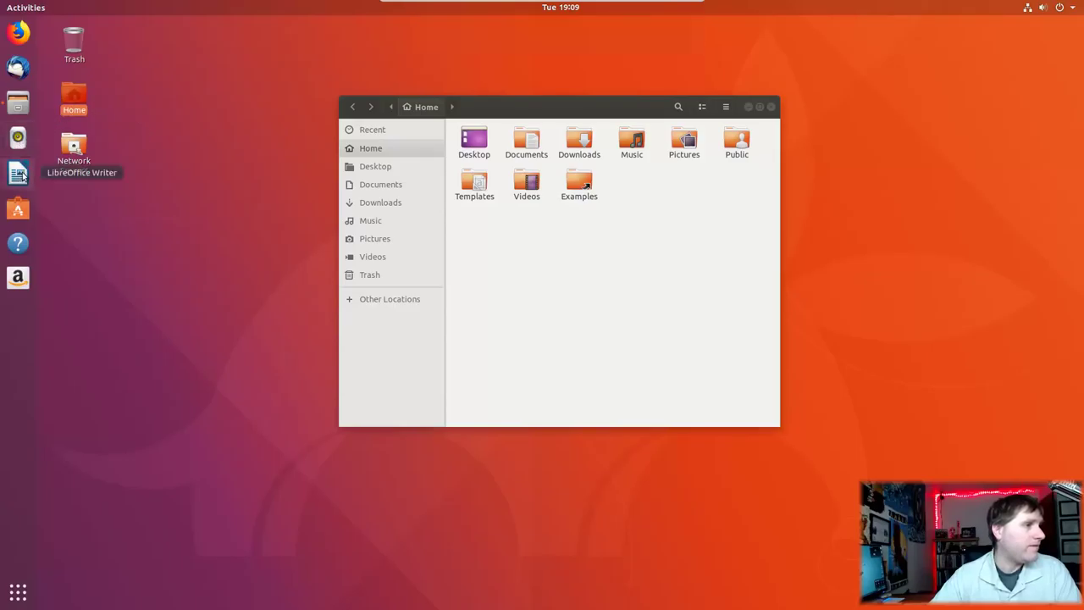
left_click(18, 174)
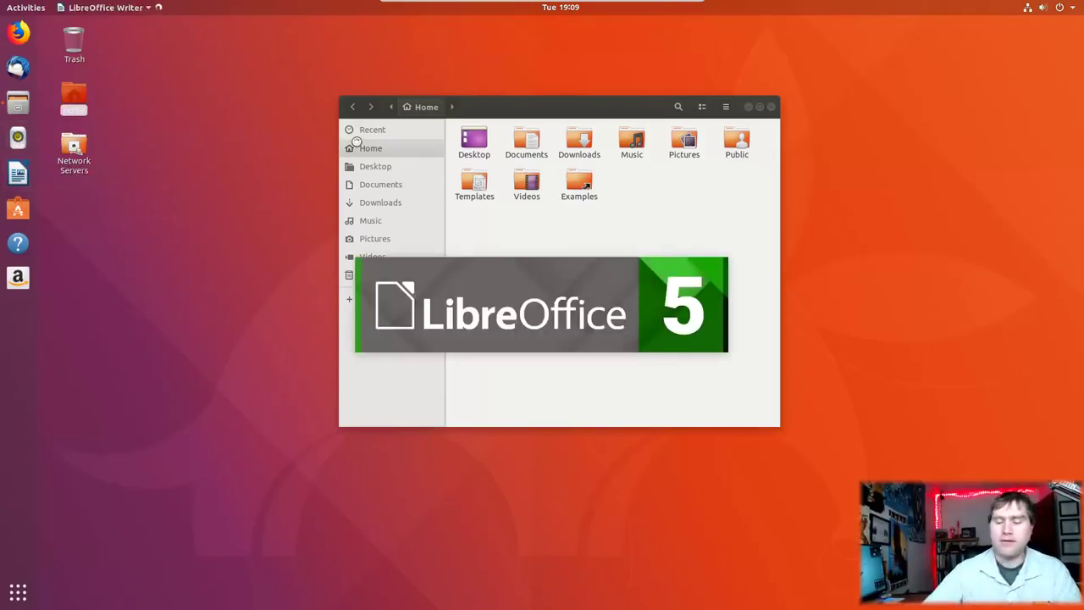
Step: Confirm through Help > About LibreOffice that the installed version is 5.4.4.2
mouse_move(538, 8)
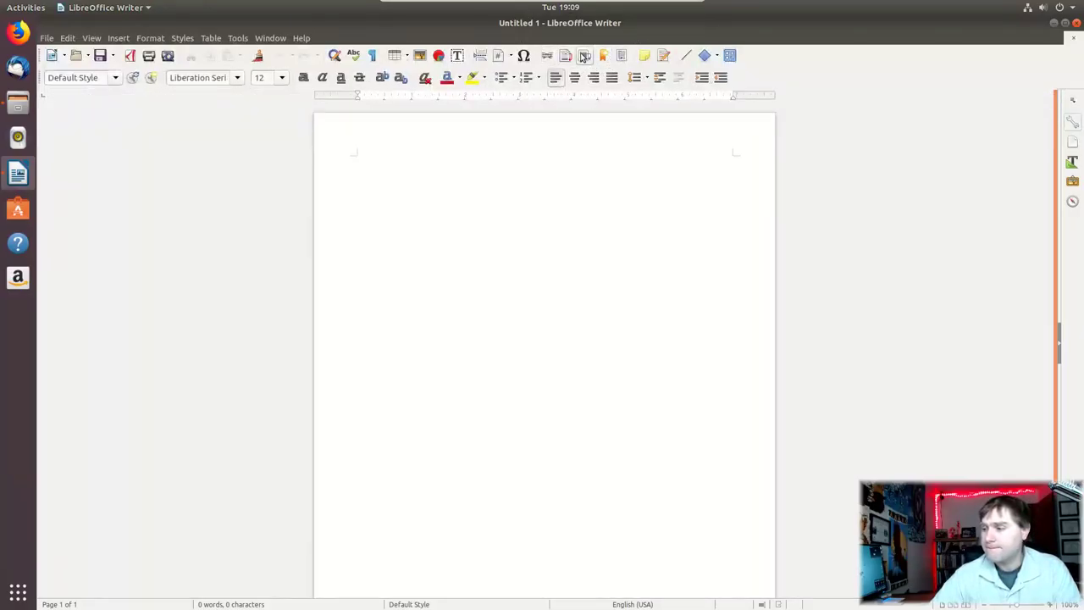
left_click(305, 39)
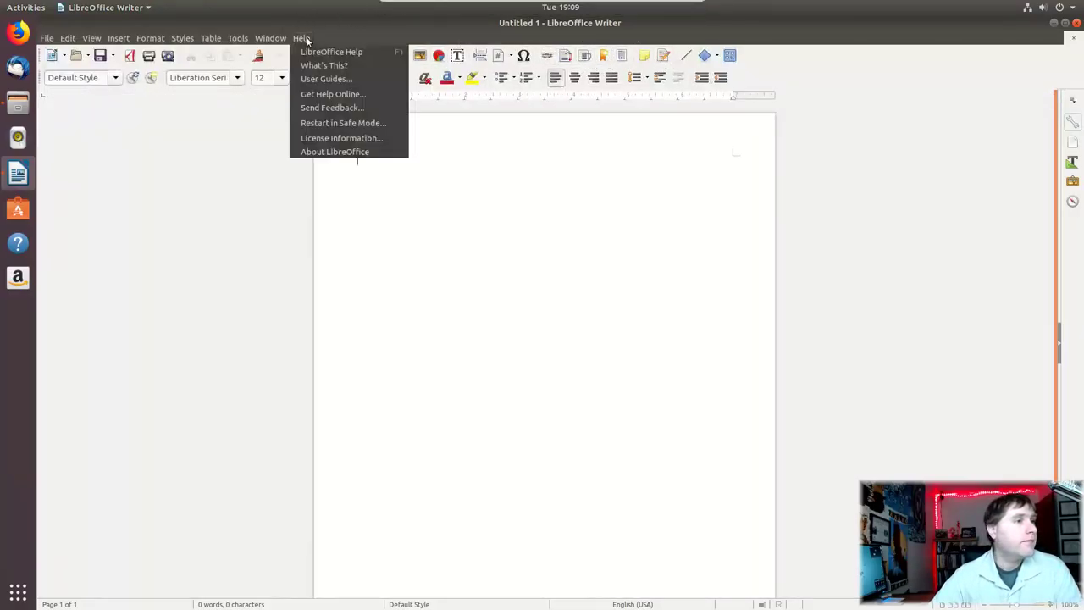
left_click(343, 150)
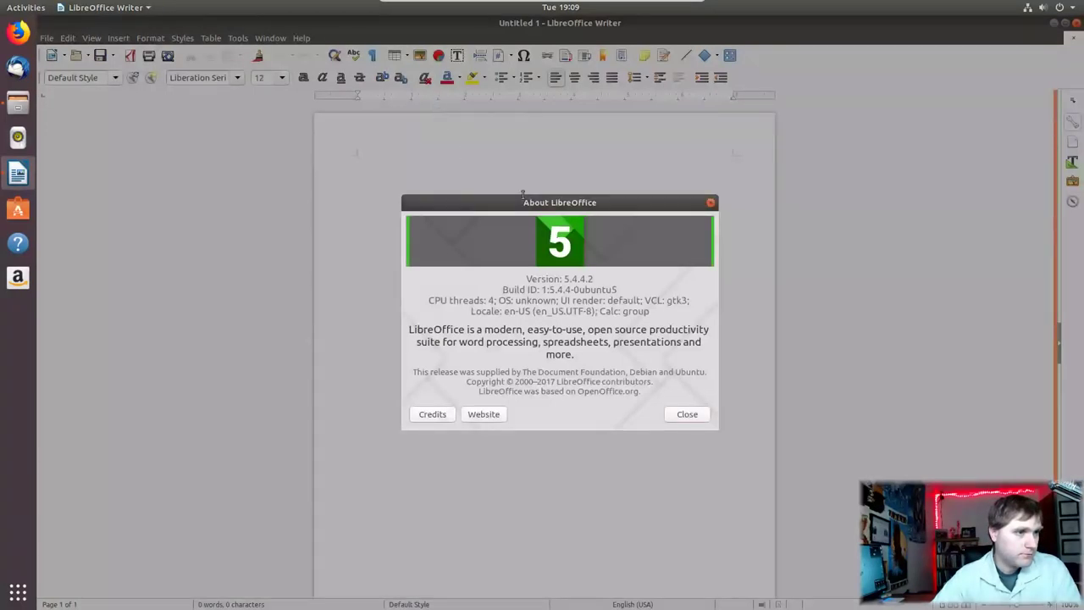
left_click(710, 203)
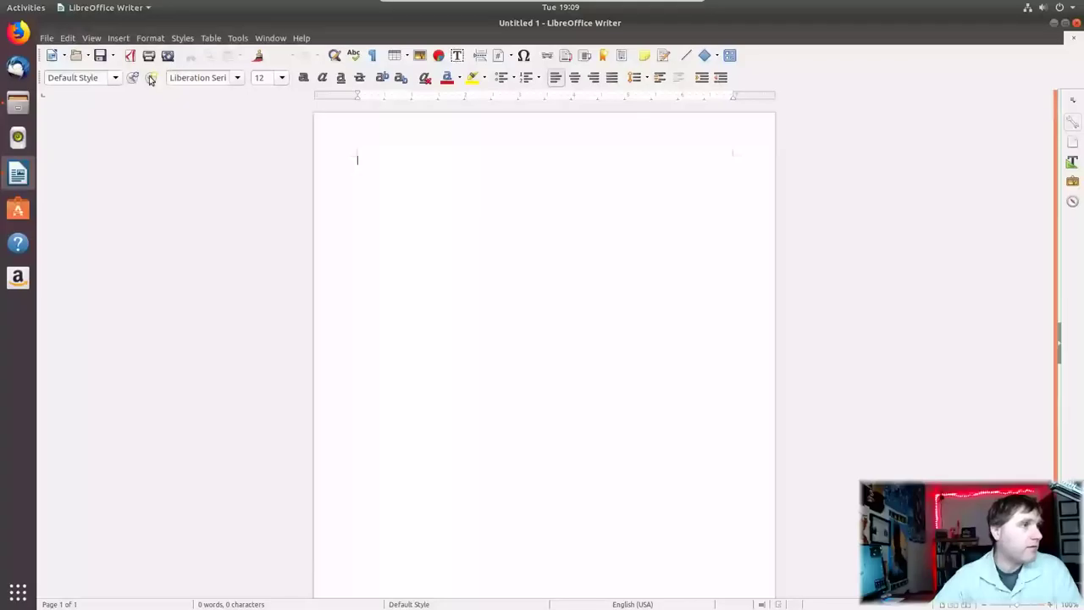
left_click(48, 39)
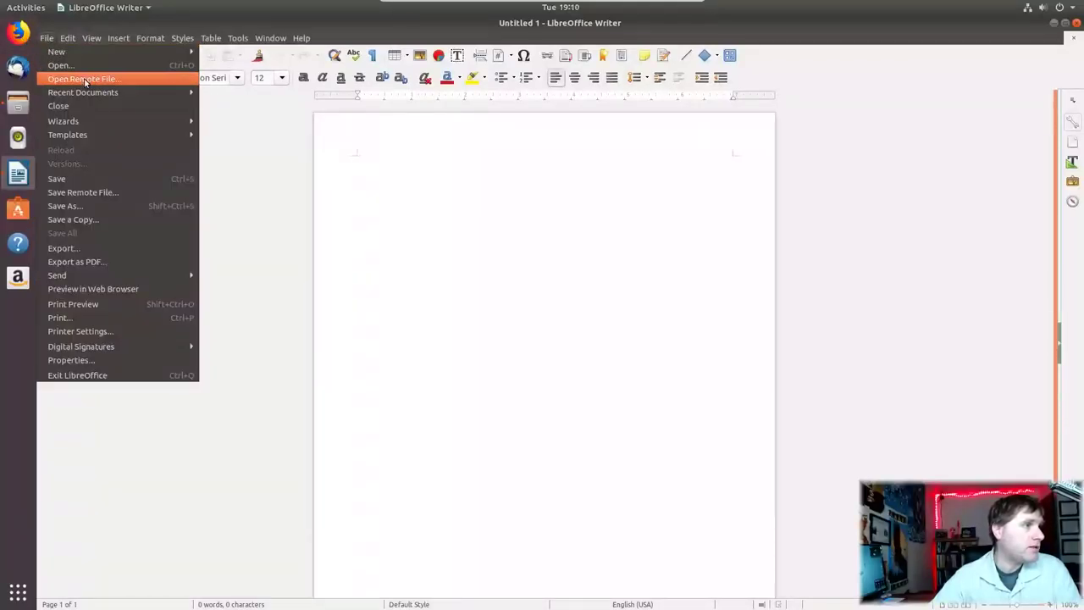
Step: Save the blank document as 'Writer Document' in the Home folder's Templates subfolder
left_click(58, 181)
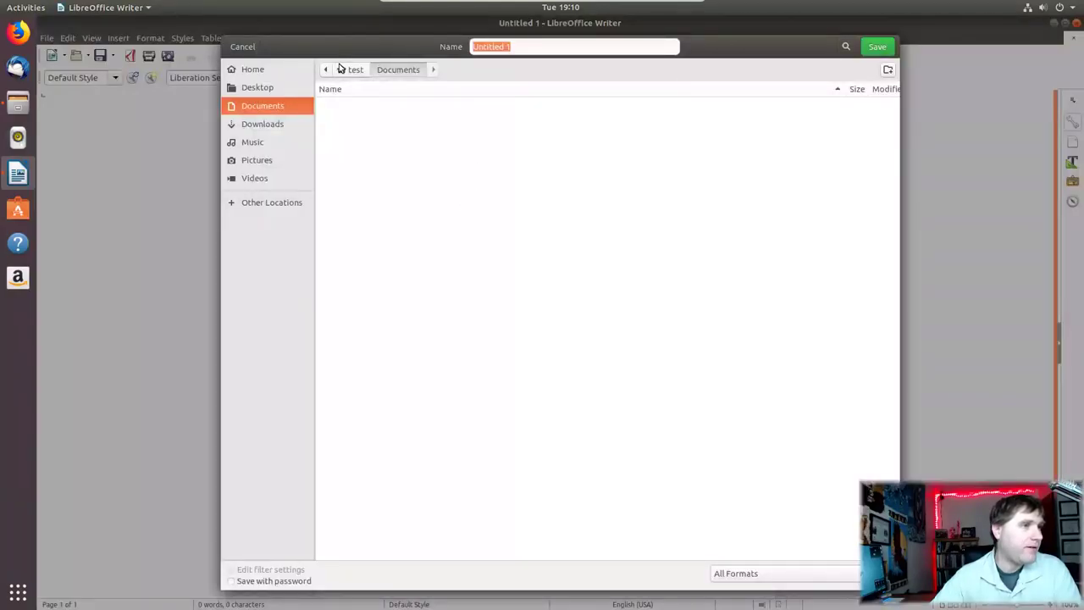
left_click(351, 70)
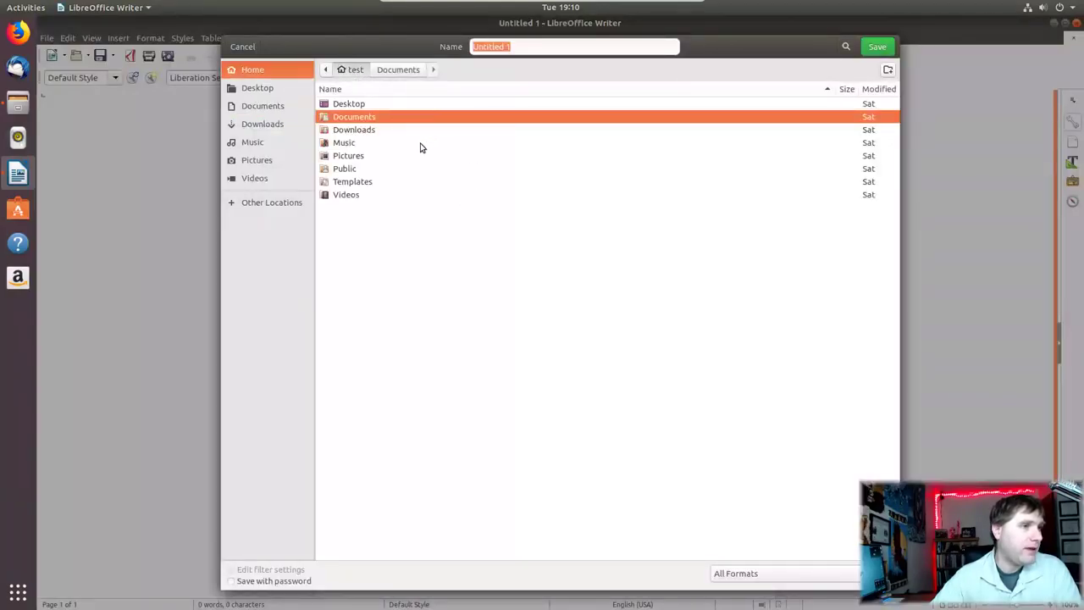
left_click(359, 181)
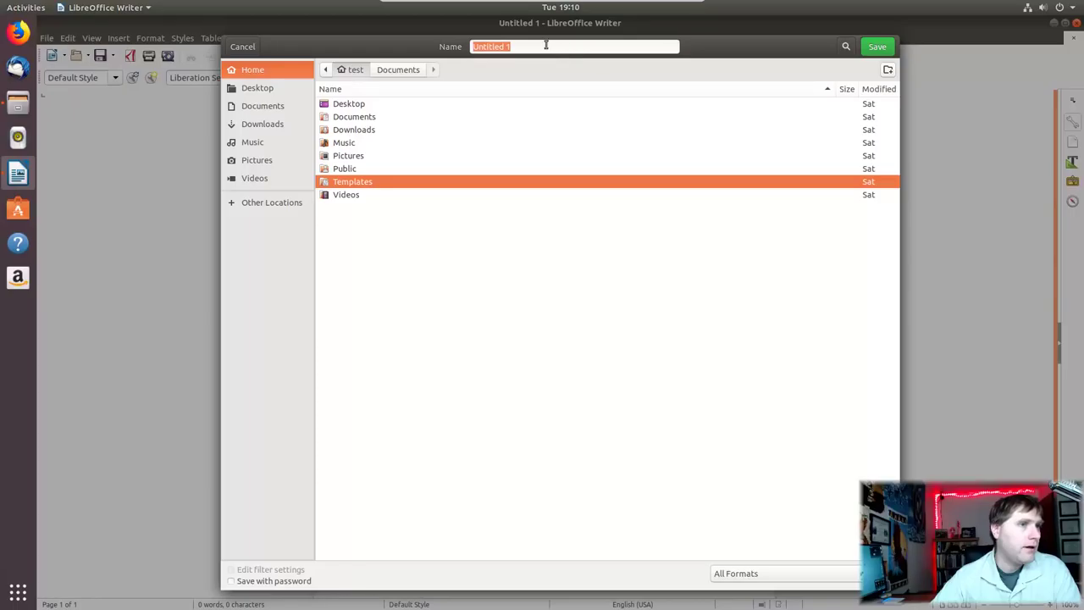
double_click(339, 182)
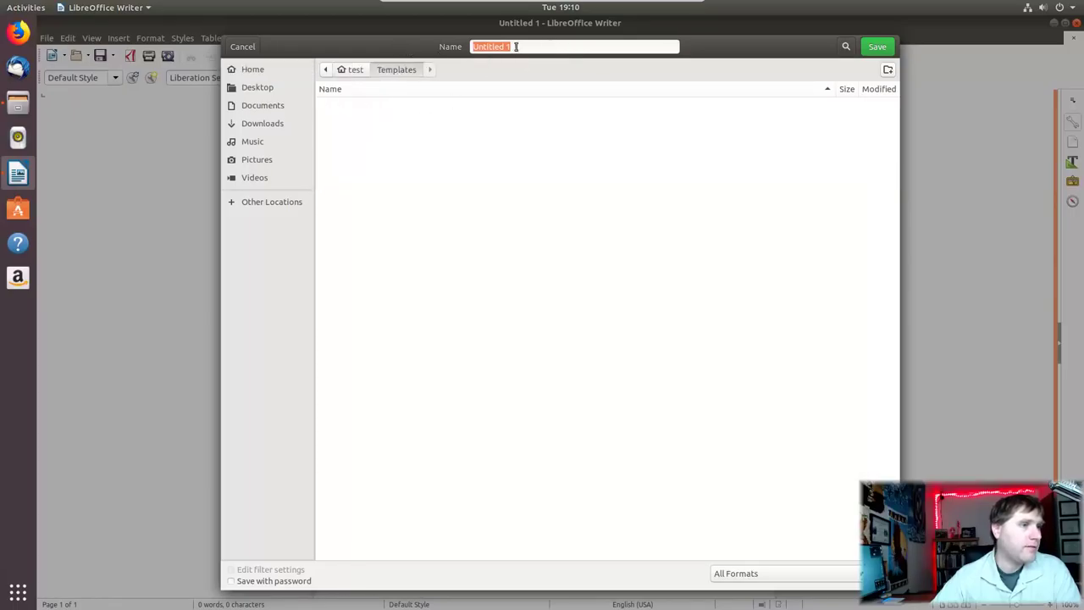
left_click_drag(521, 47, 467, 48)
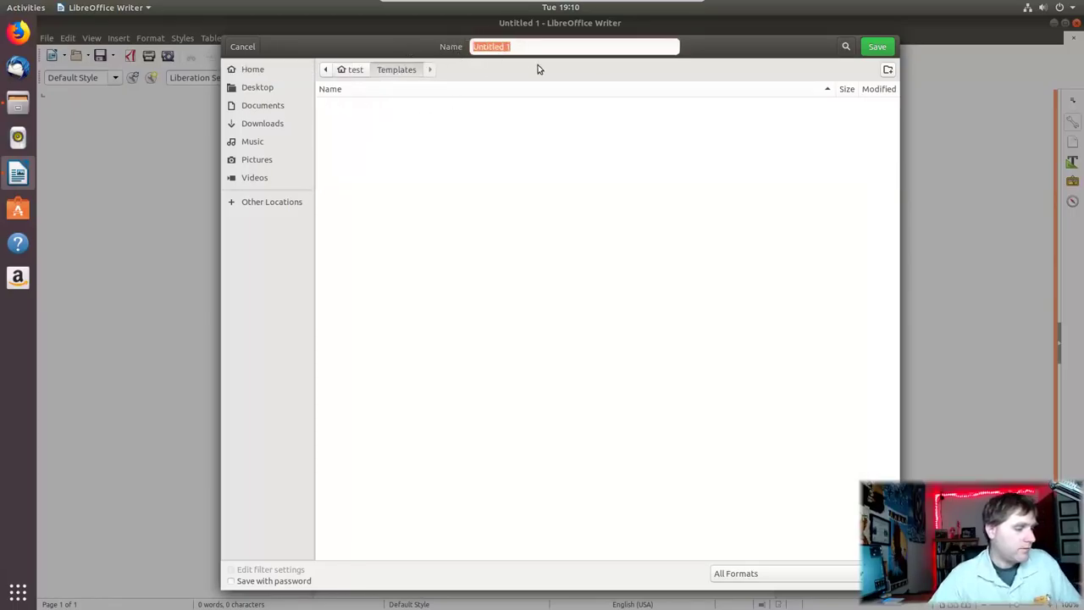
type("Writer Docume")
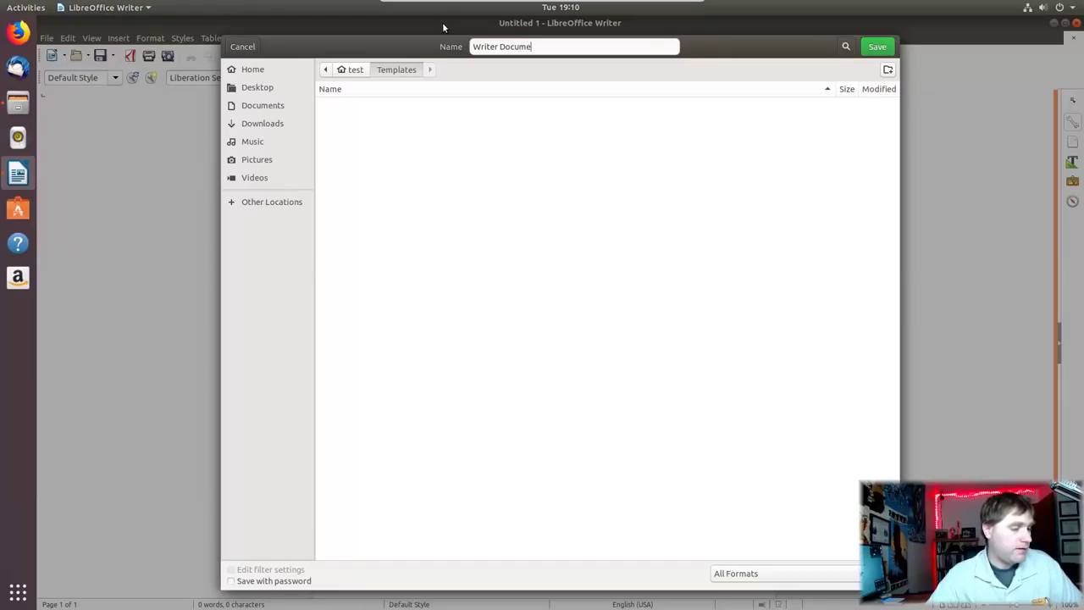
type("nt")
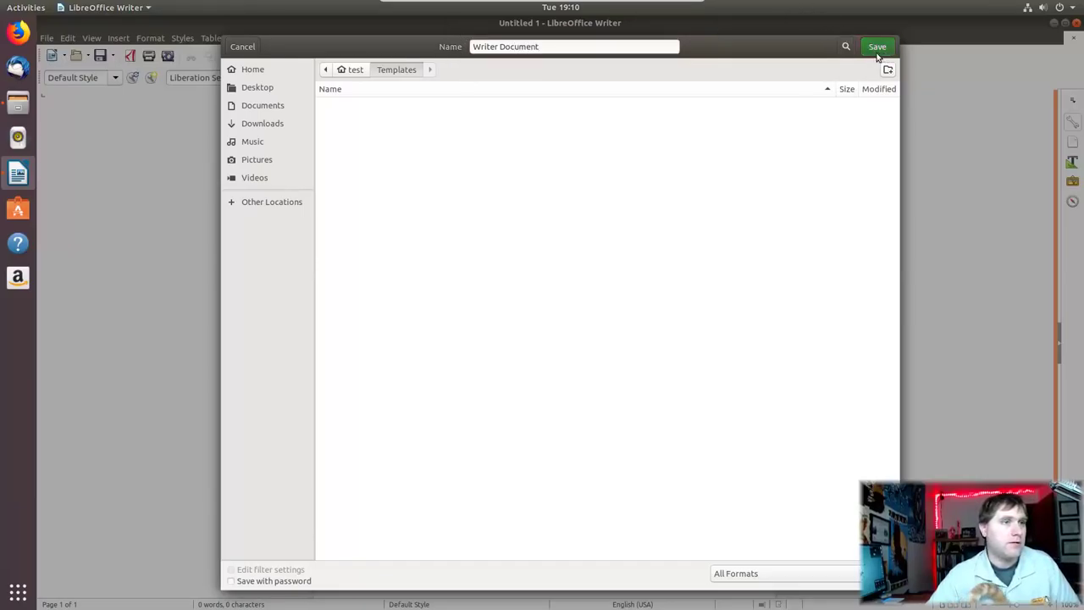
left_click(877, 48)
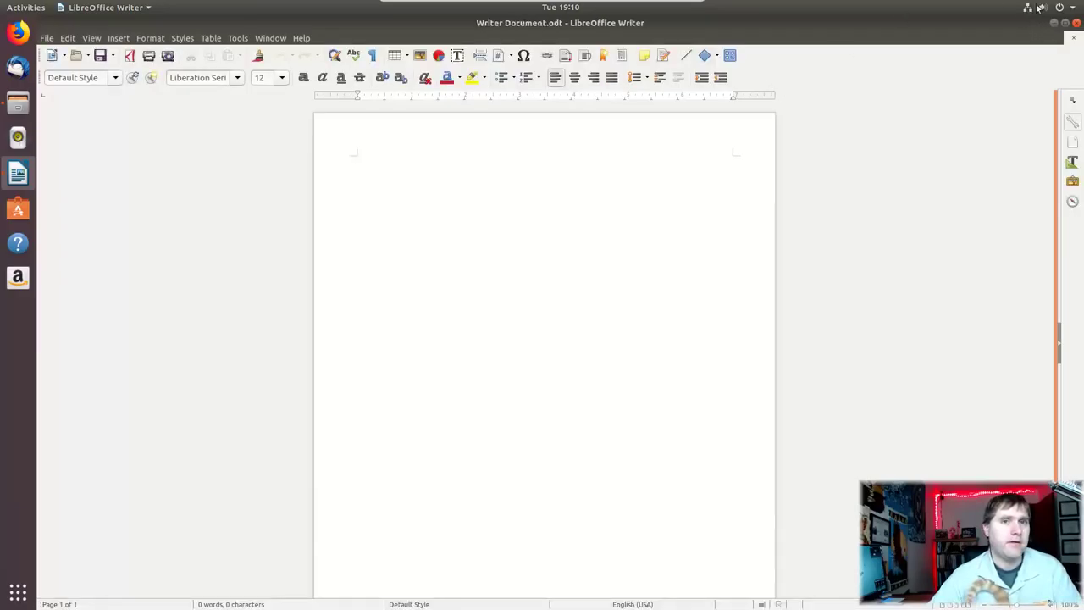
Step: Close Writer and Files, then create a new Writer document on the desktop
left_click(1078, 25)
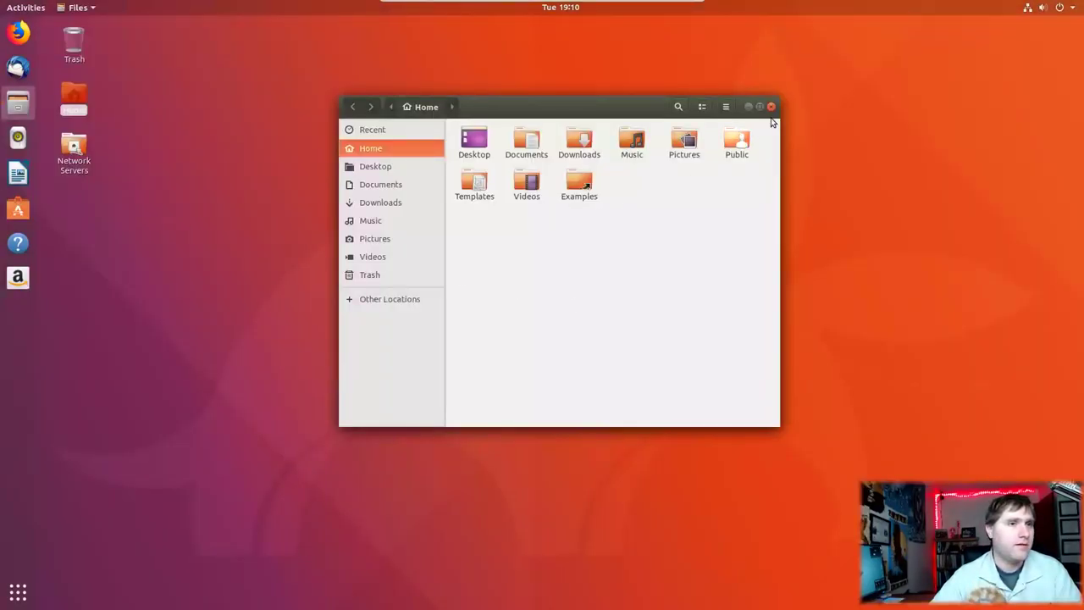
left_click(770, 108)
right_click(256, 211)
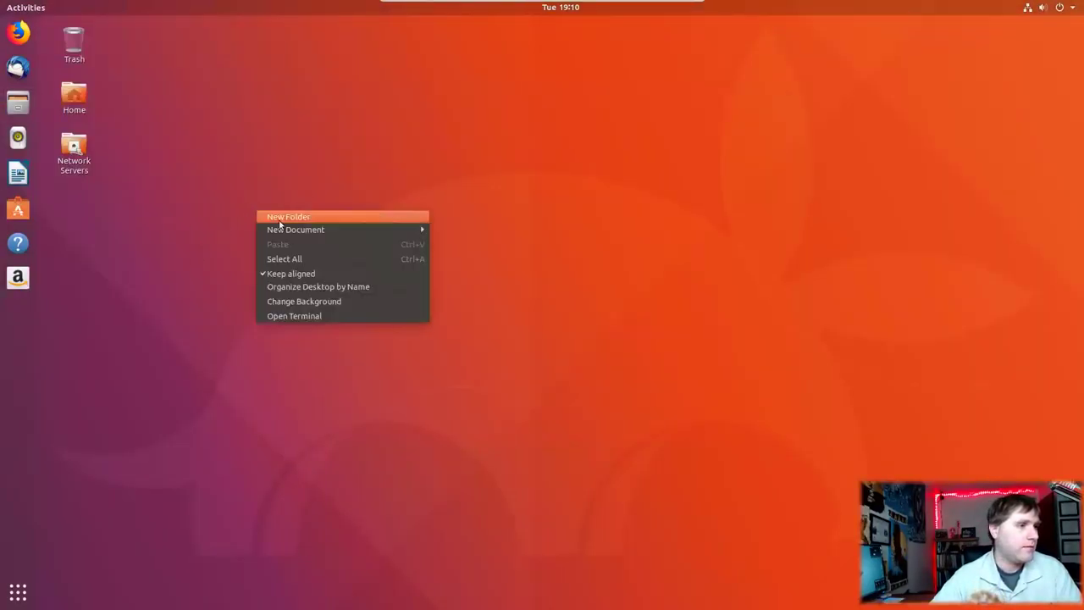
mouse_move(314, 234)
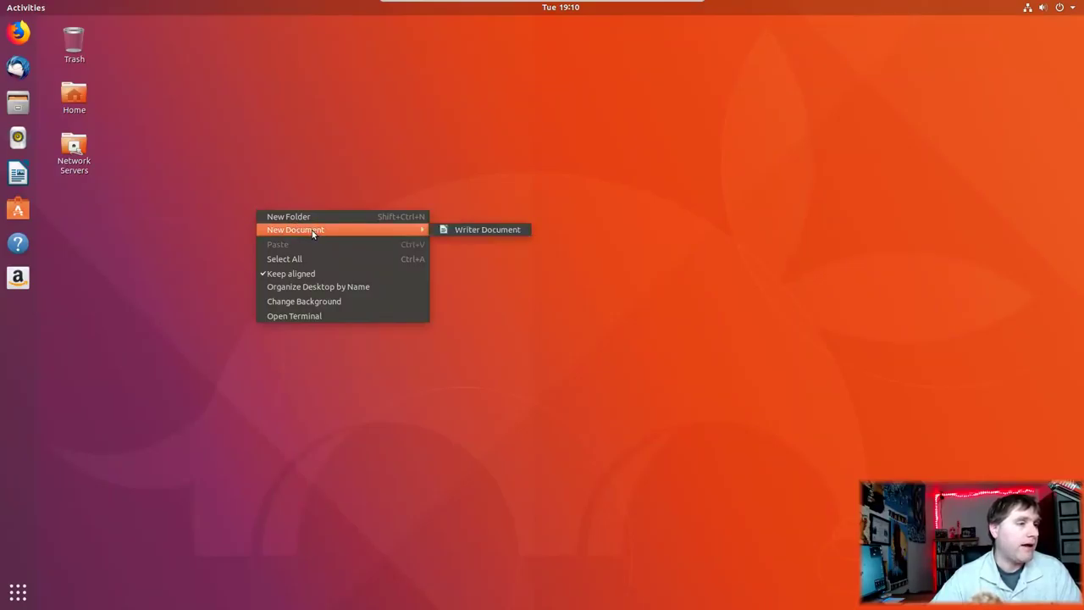
left_click(470, 229)
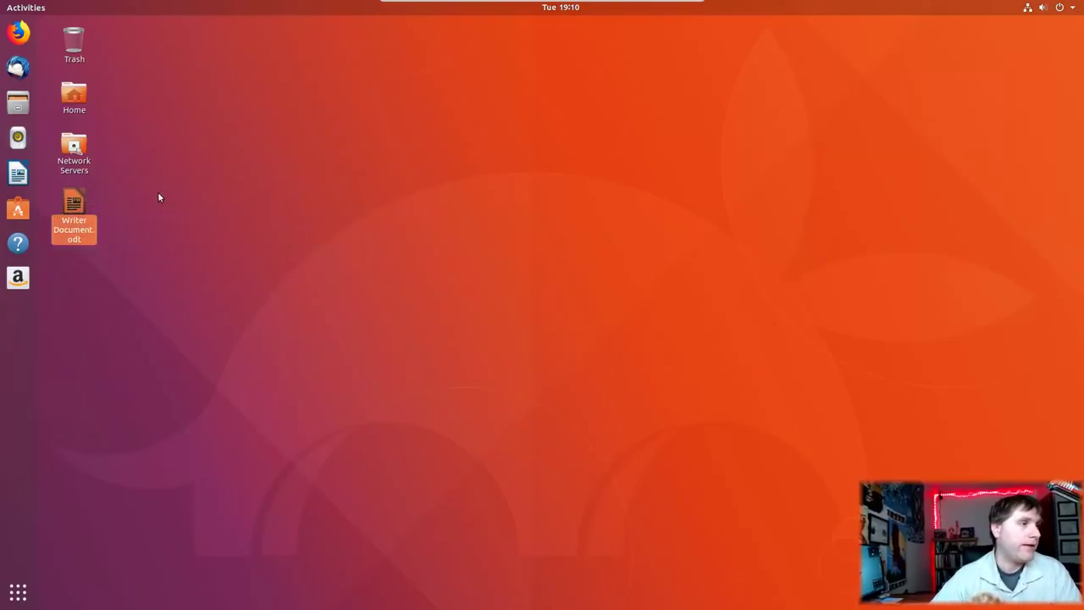
Step: Drag the new Writer document into the Trash and bring up the Trash's context menu
left_click_drag(74, 208, 145, 104)
left_click_drag(74, 208, 74, 44)
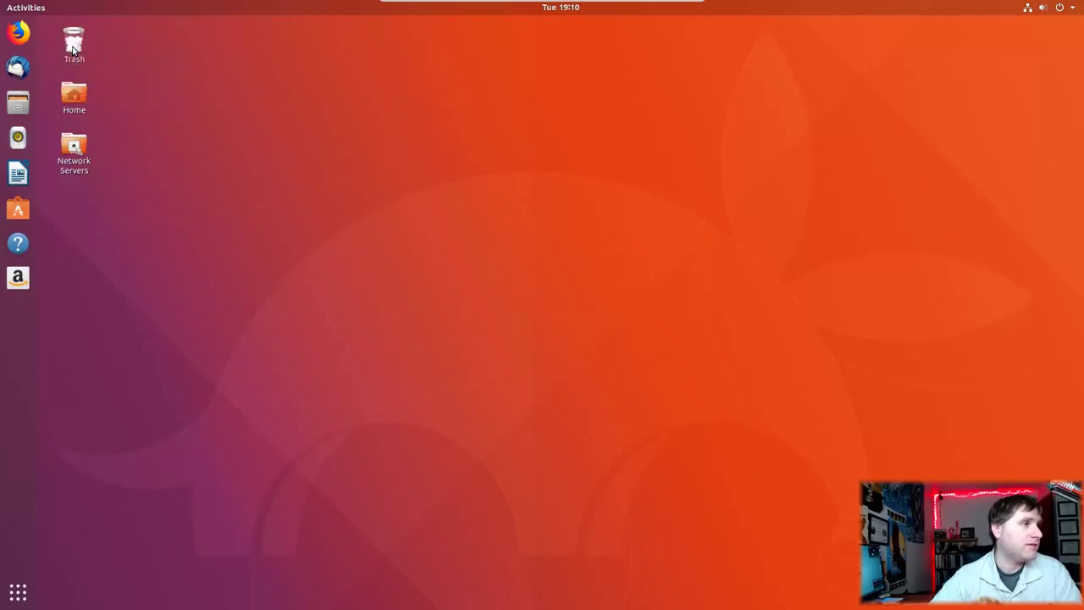
right_click(69, 44)
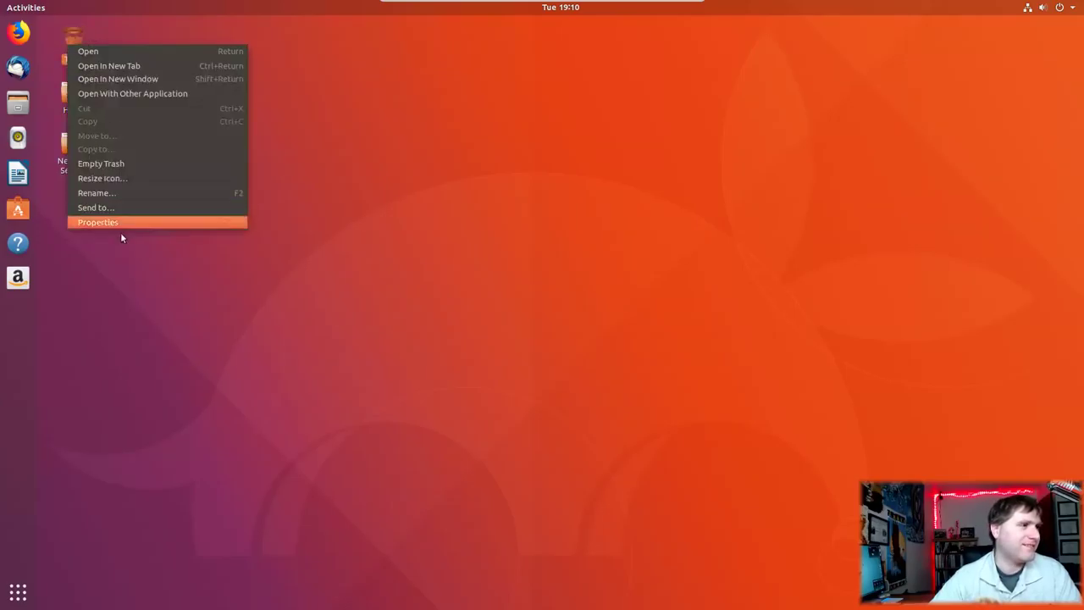
Step: Confirm emptying the Trash permanently, then unpin the Amazon and Help launchers from the dock
left_click(101, 164)
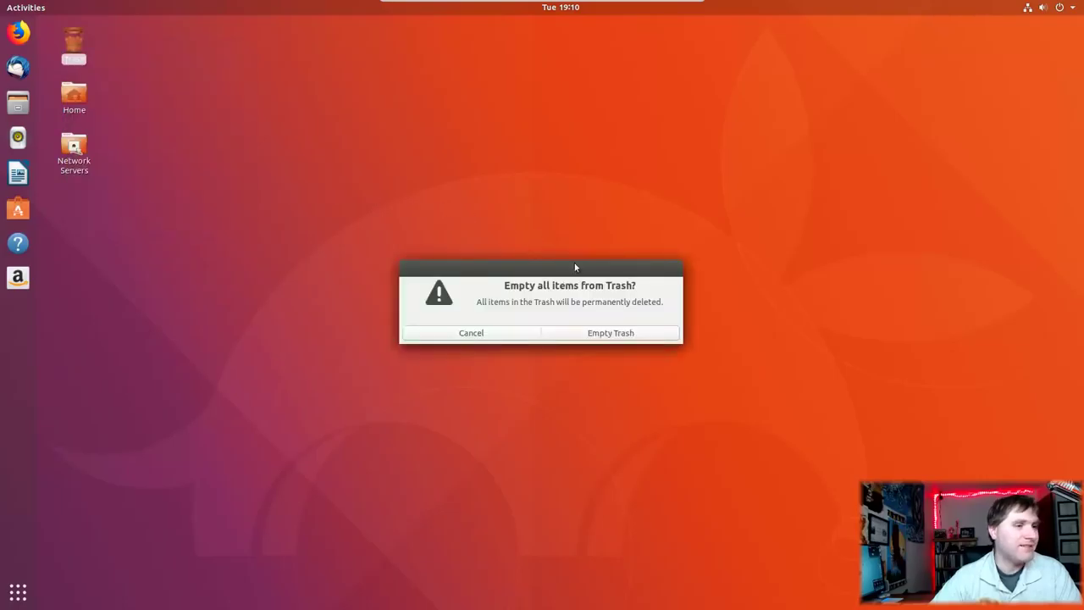
left_click(647, 334)
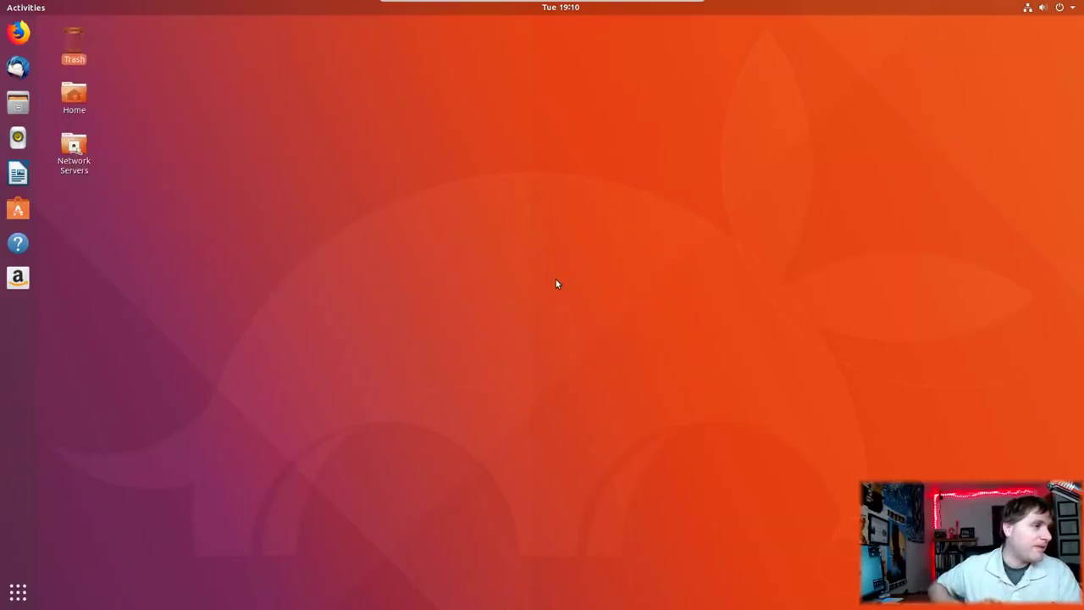
right_click(11, 283)
left_click(82, 278)
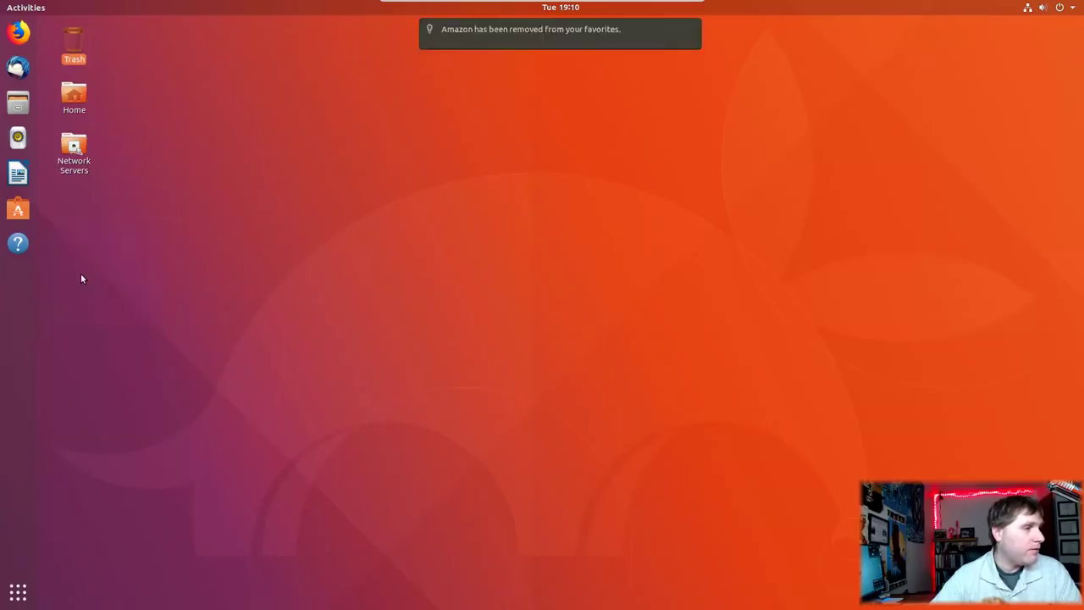
right_click(17, 243)
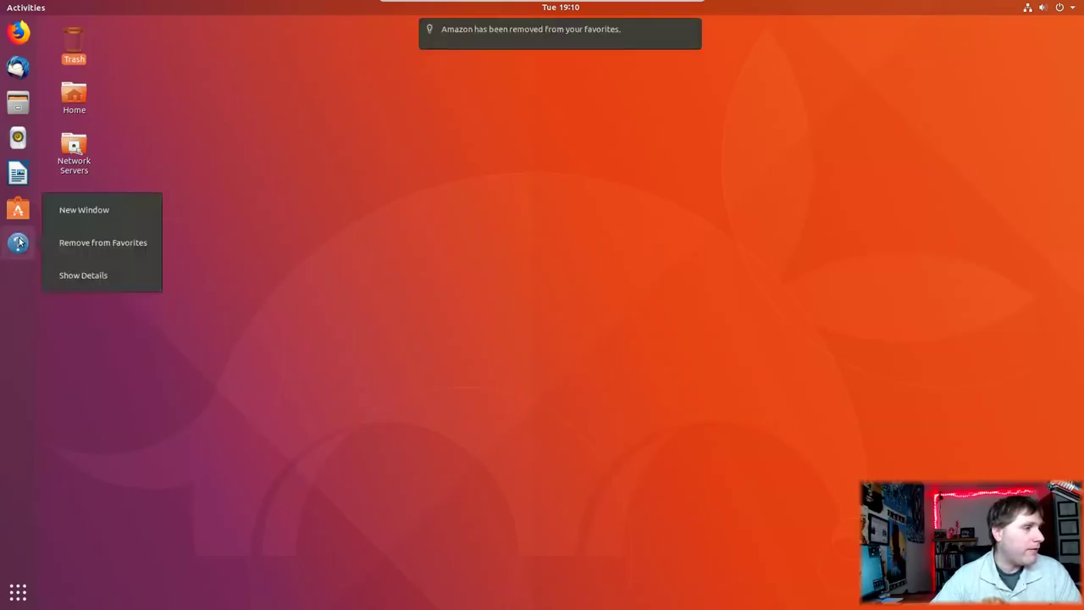
left_click(66, 242)
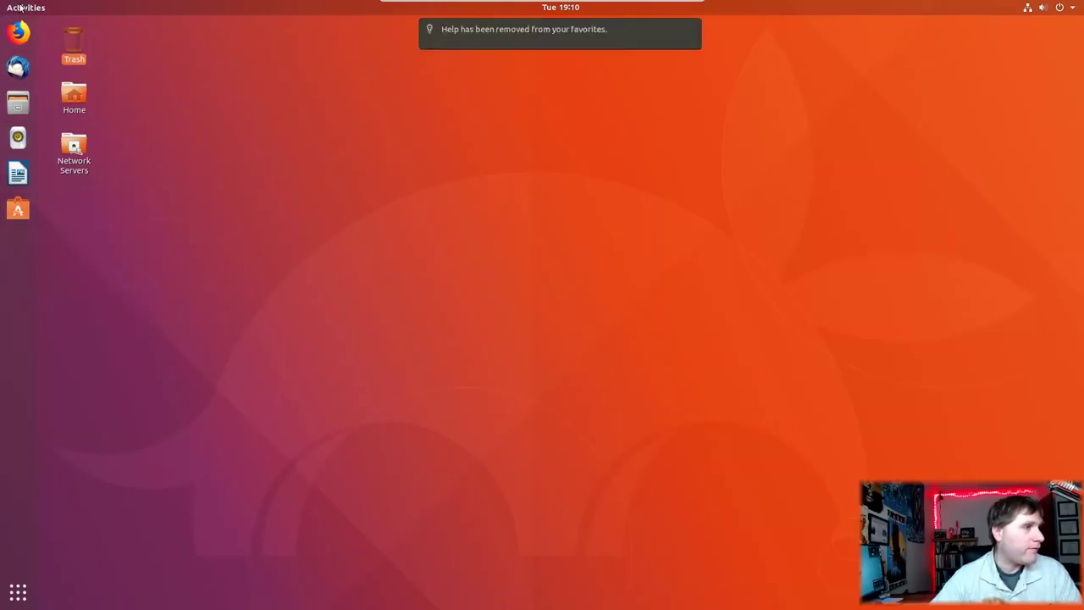
Step: Add Power Statistics to the dock favorites from the applications grid
left_click(18, 592)
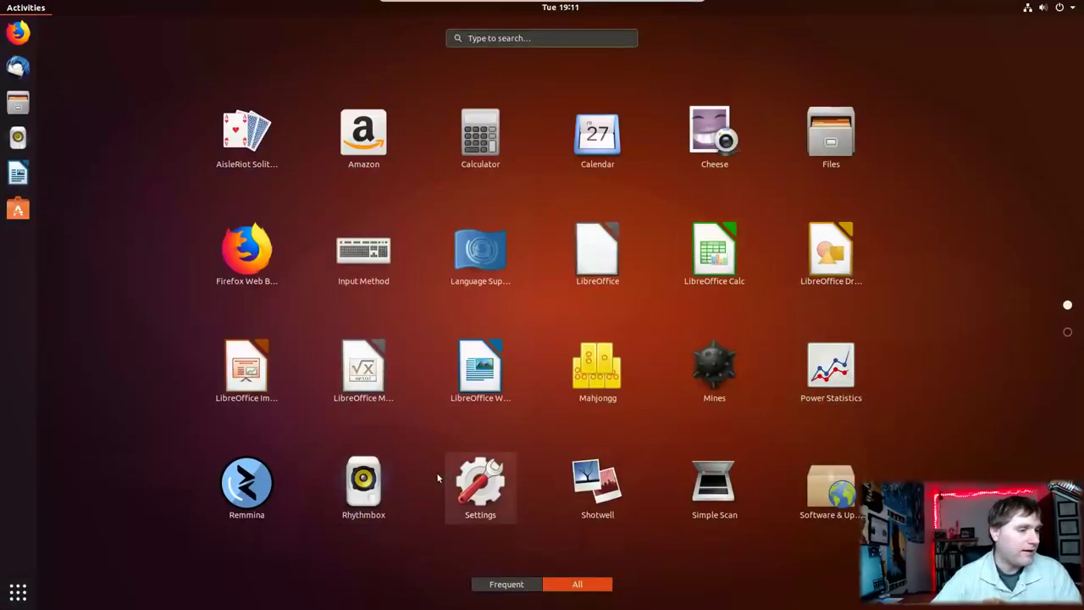
right_click(832, 364)
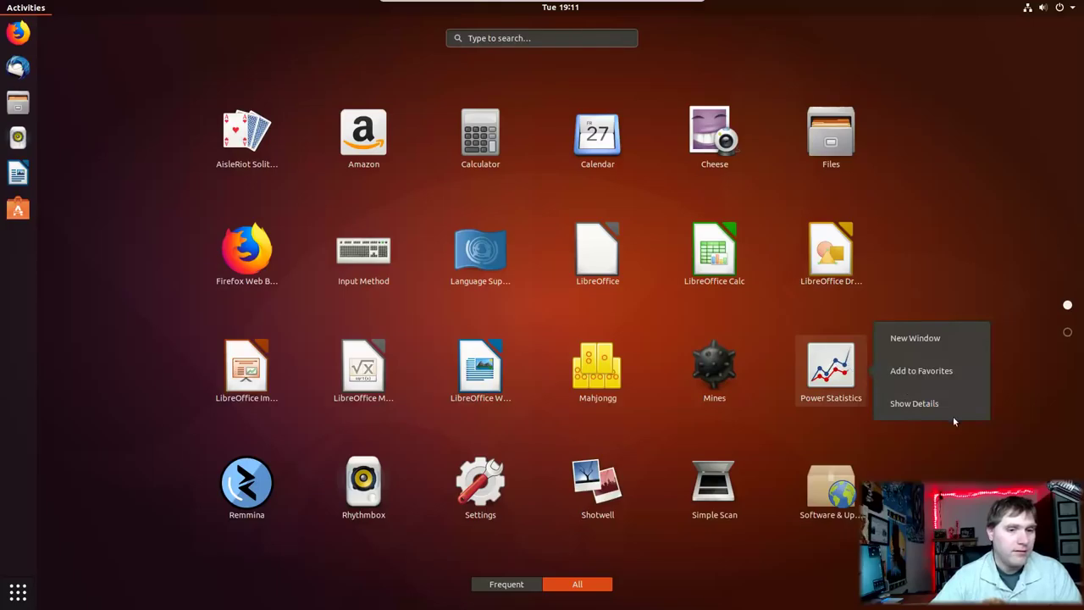
left_click(929, 376)
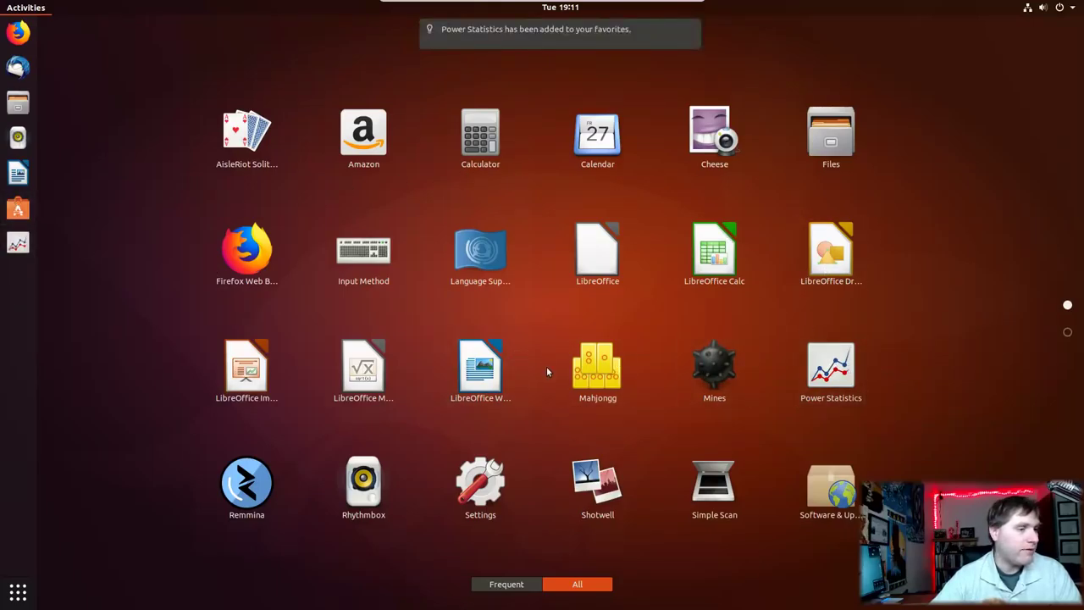
Step: Launch System Monitor from the Utilities folder on the grid's second page
scroll(547, 371, "down", 1)
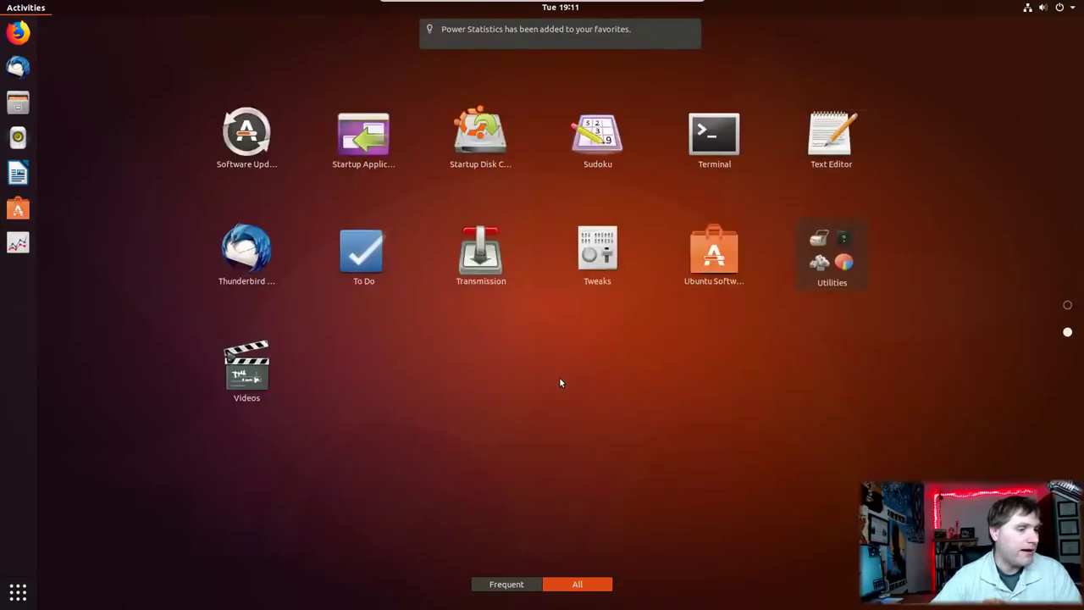
left_click(847, 279)
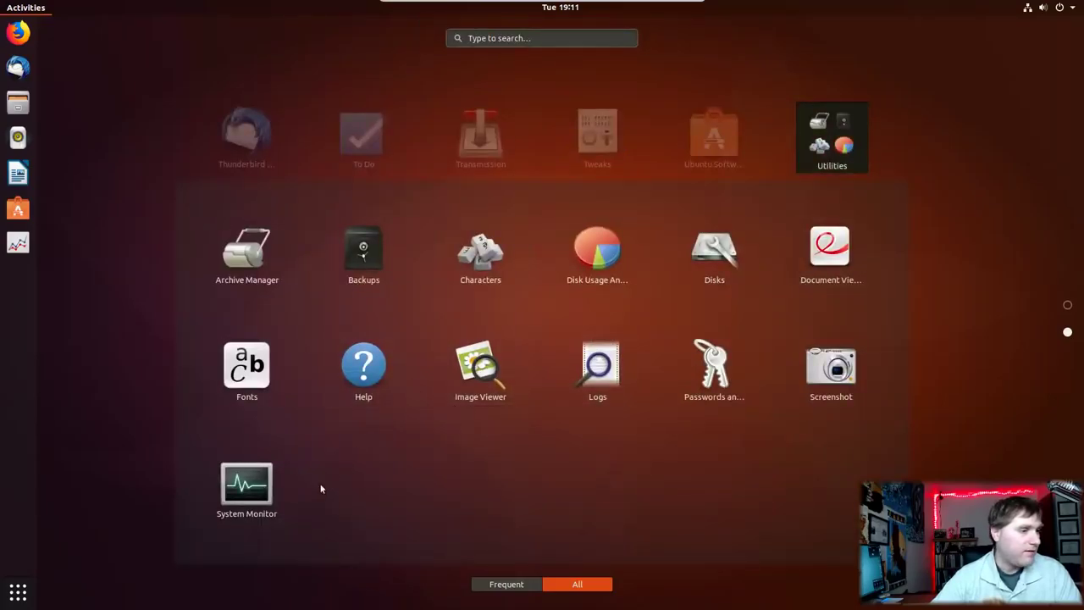
left_click(219, 491)
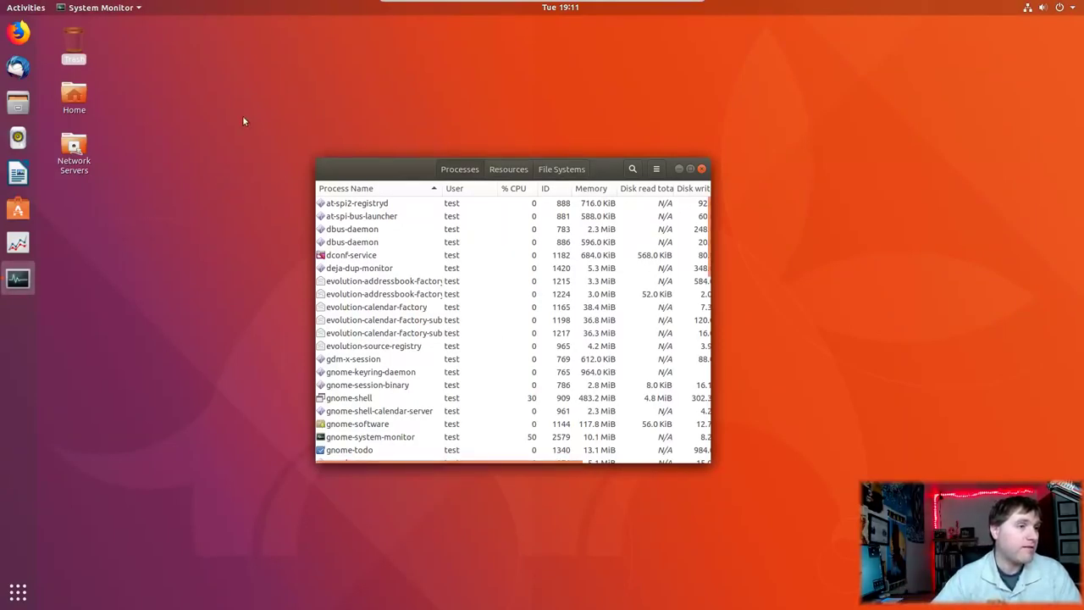
Step: Review the CPU, memory and network graphs on System Monitor's Resources tab, then close it
left_click(504, 169)
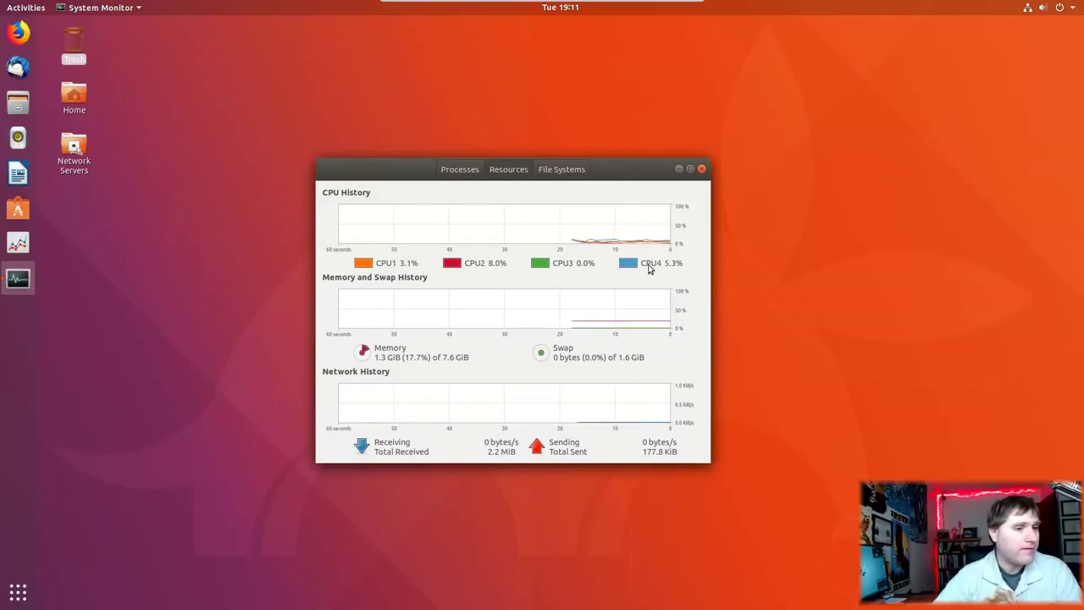
left_click(701, 168)
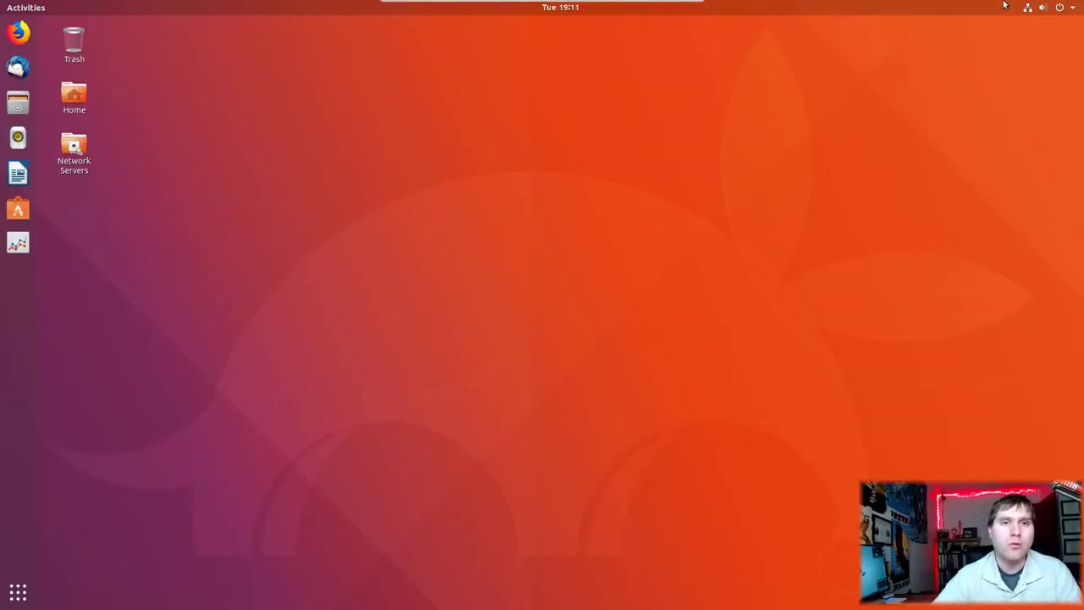
Step: Log out of the current session from the system menu
left_click(1076, 10)
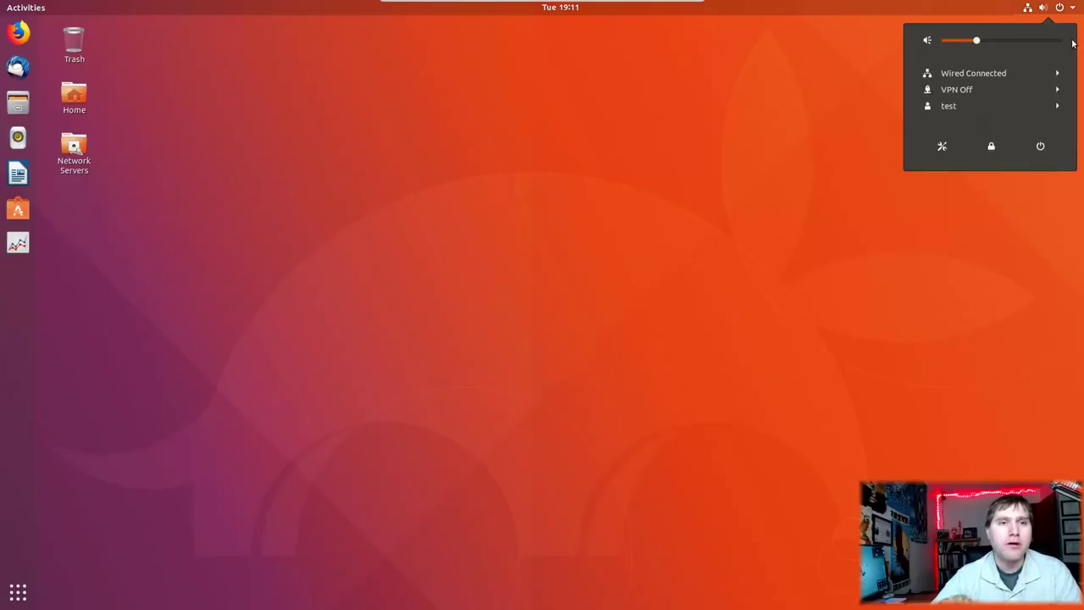
left_click(1021, 107)
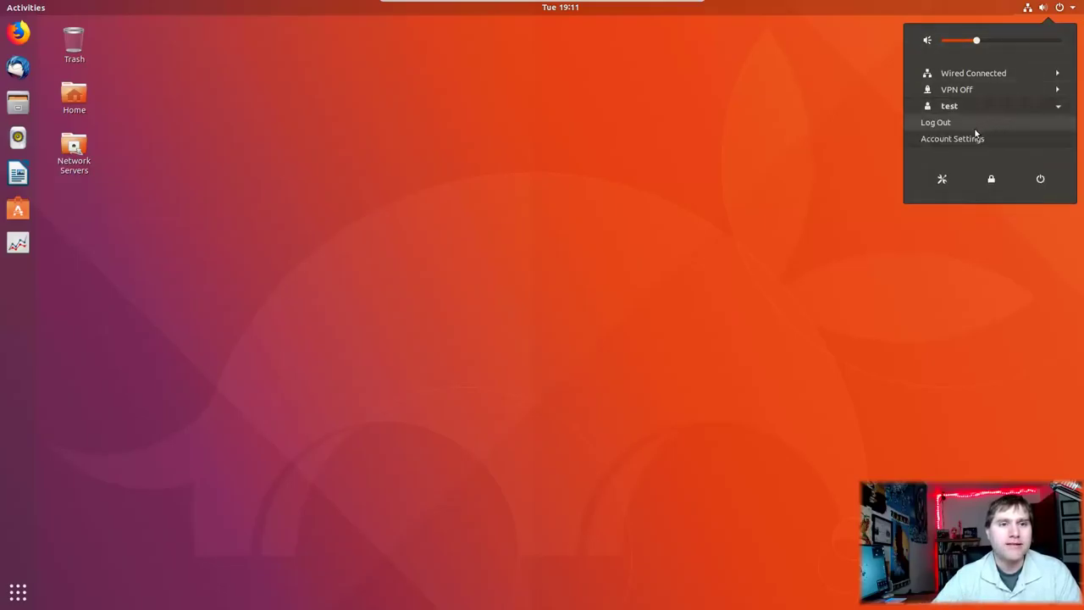
left_click(959, 125)
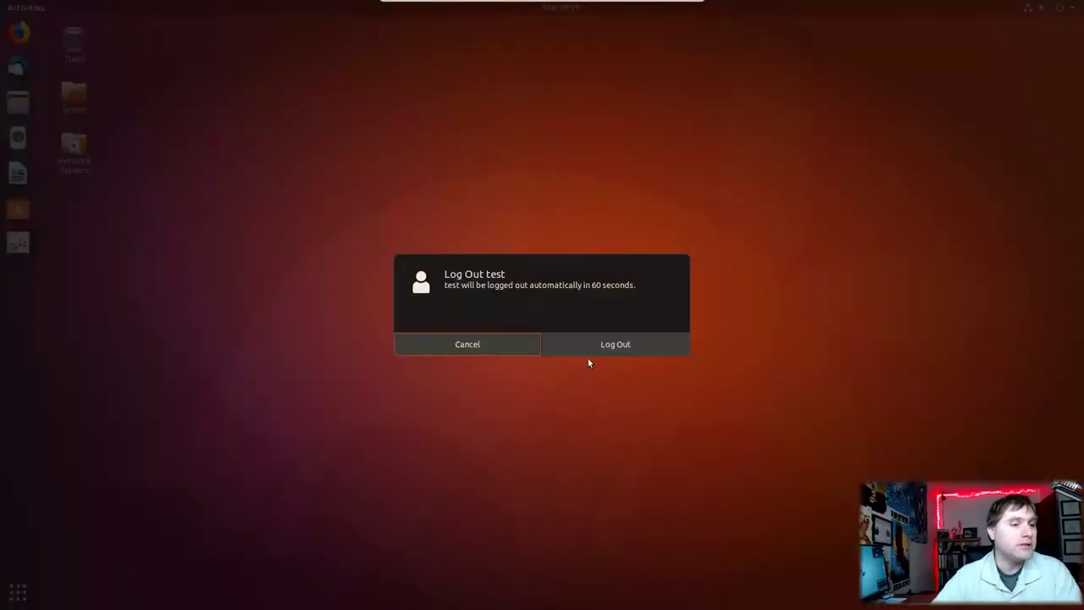
left_click(618, 345)
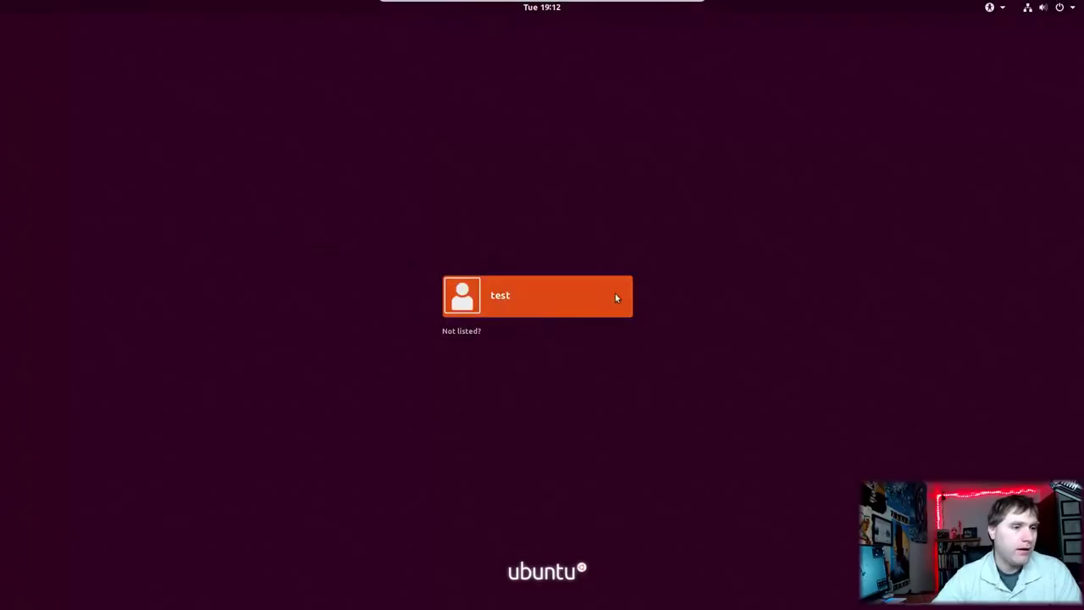
Step: Sign back in choosing the Ubuntu on Wayland session and entering the user's password
left_click(550, 304)
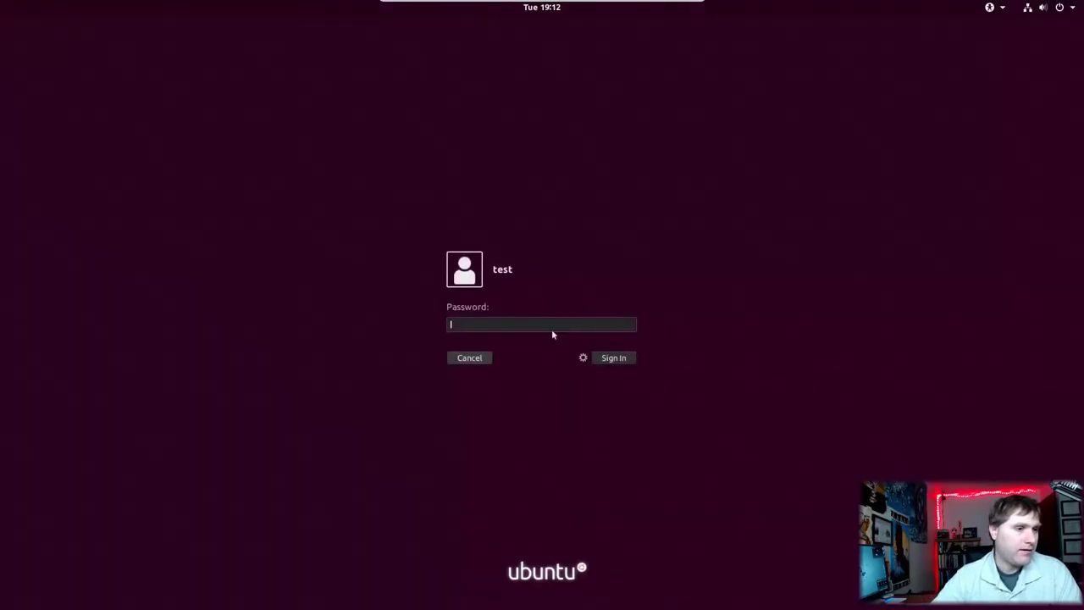
left_click(583, 358)
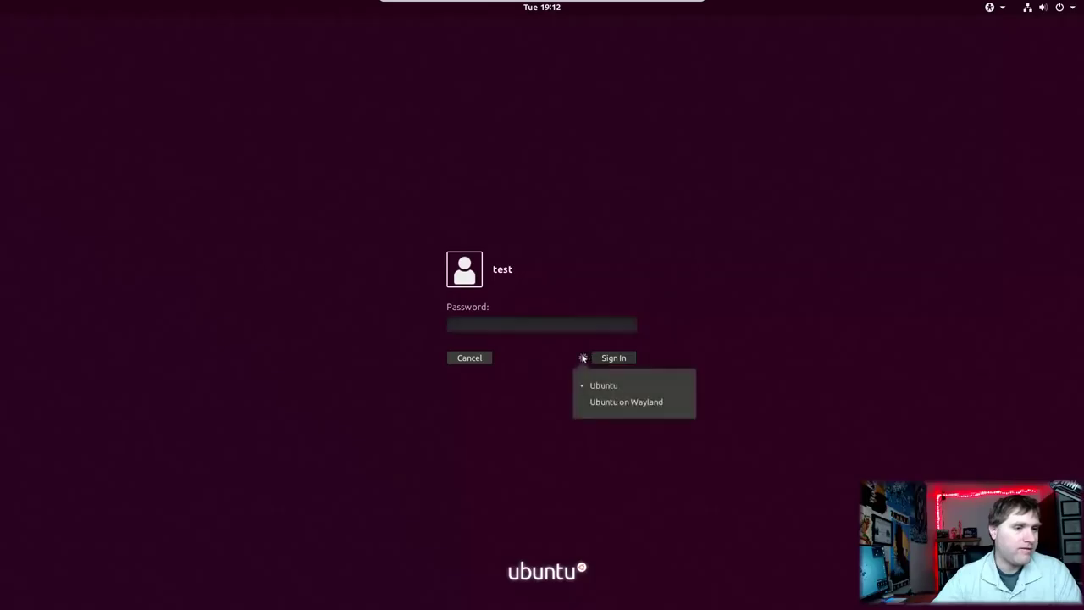
left_click(613, 404)
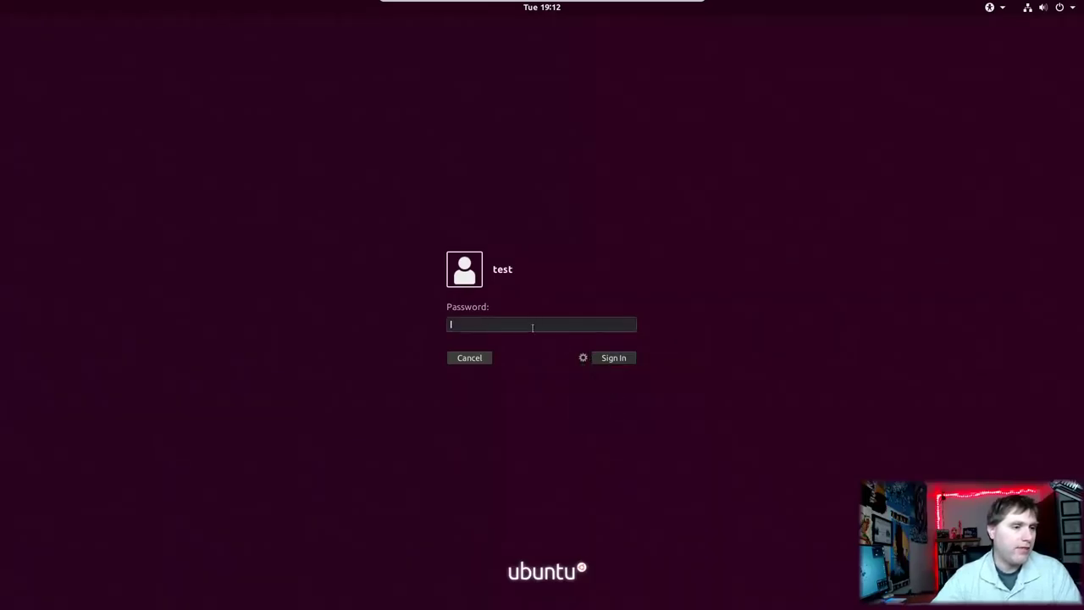
type("tes")
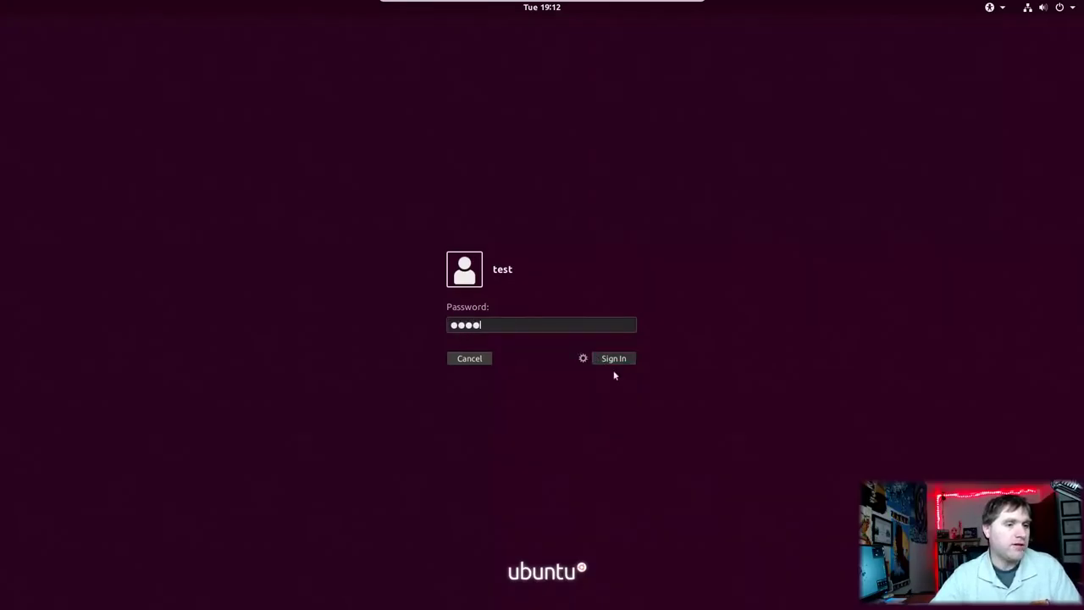
type("t")
left_click(607, 360)
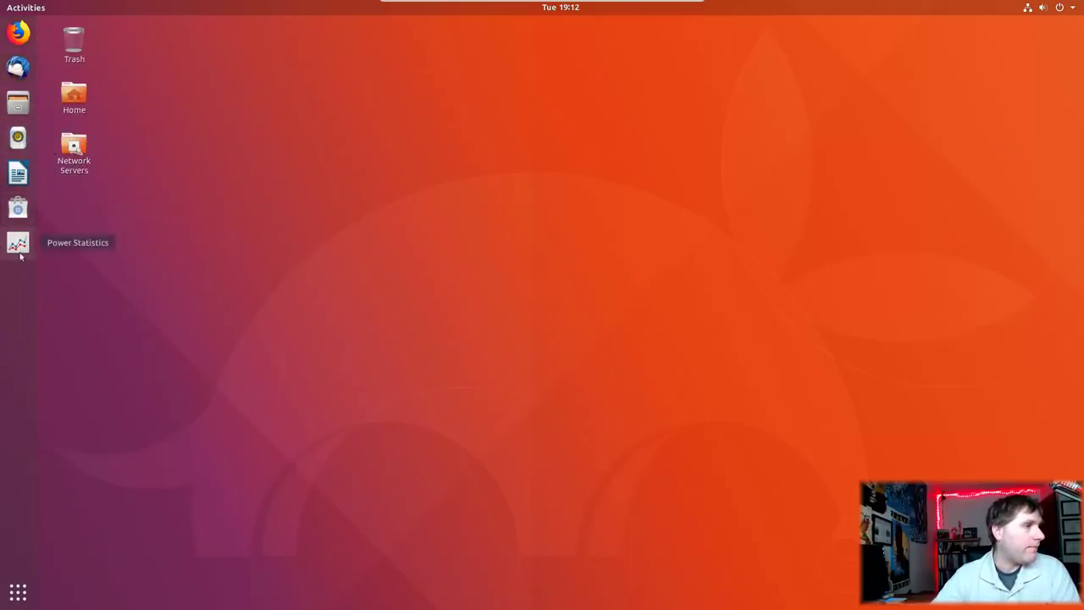
Step: Browse the applications overview, then close it
left_click(18, 592)
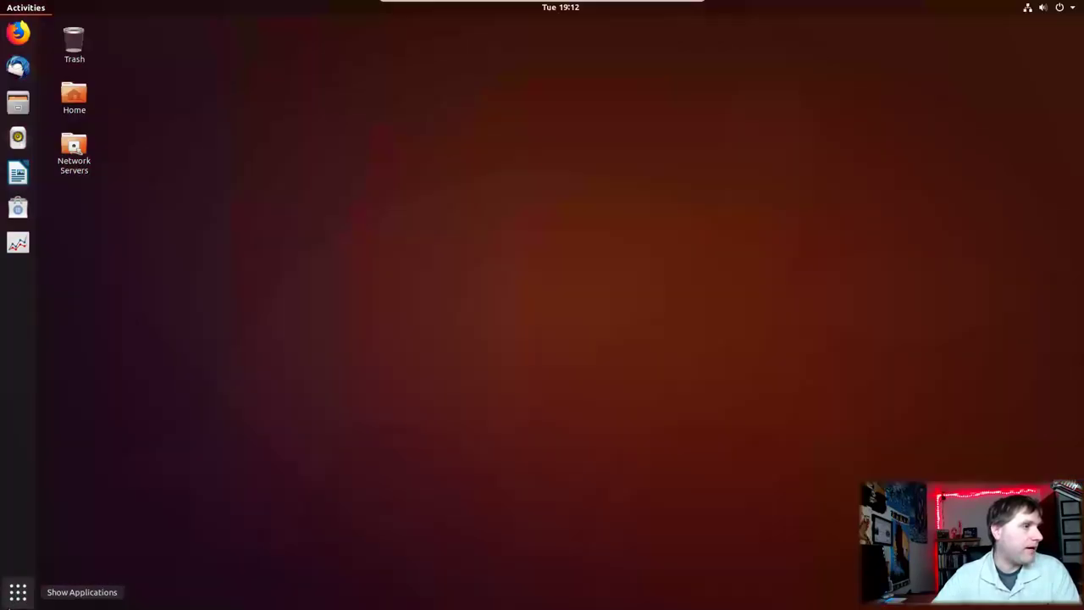
scroll(508, 279, "down", 1)
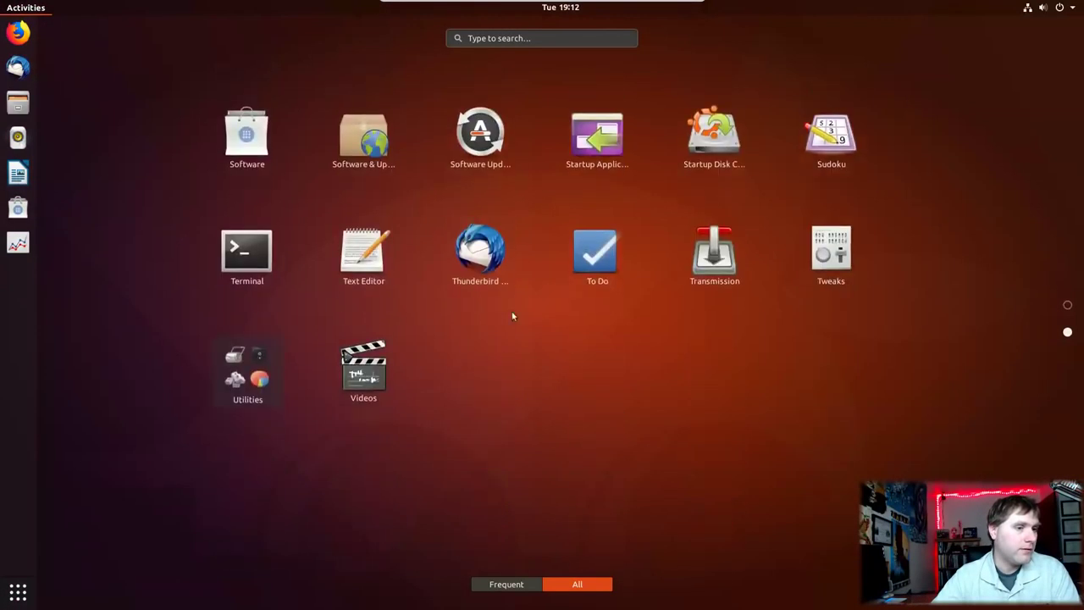
scroll(547, 313, "up", 1)
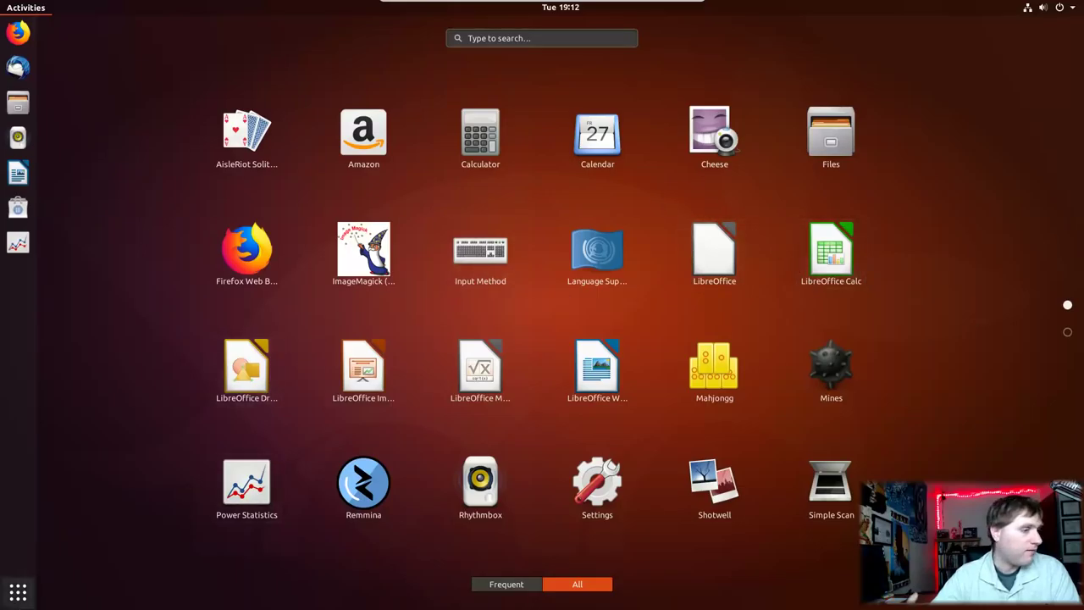
left_click(18, 591)
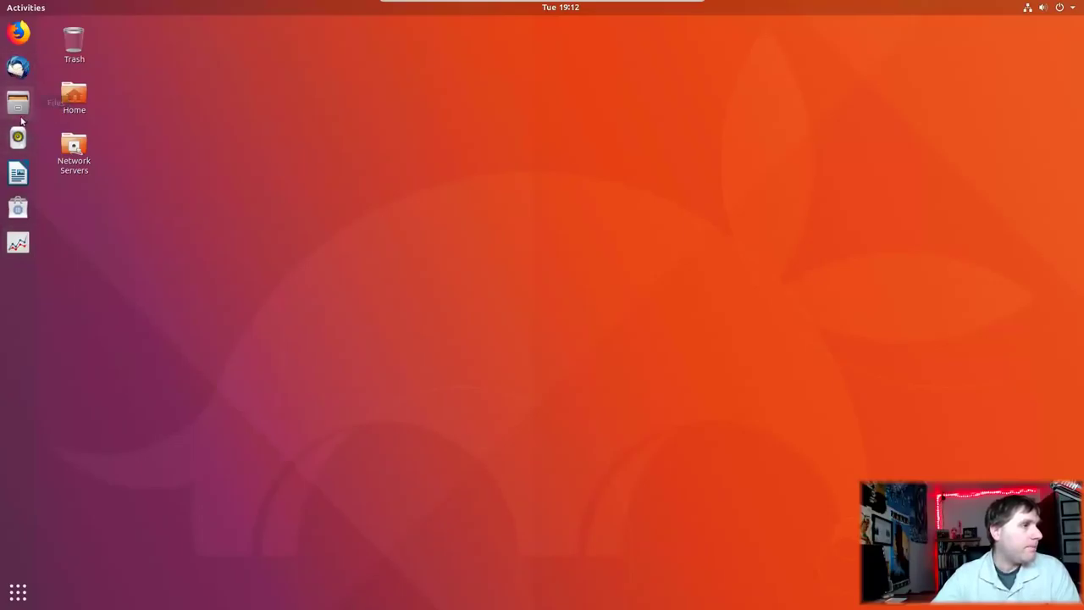
Step: Open Files, move its window near the top of the screen, then close it
left_click(20, 105)
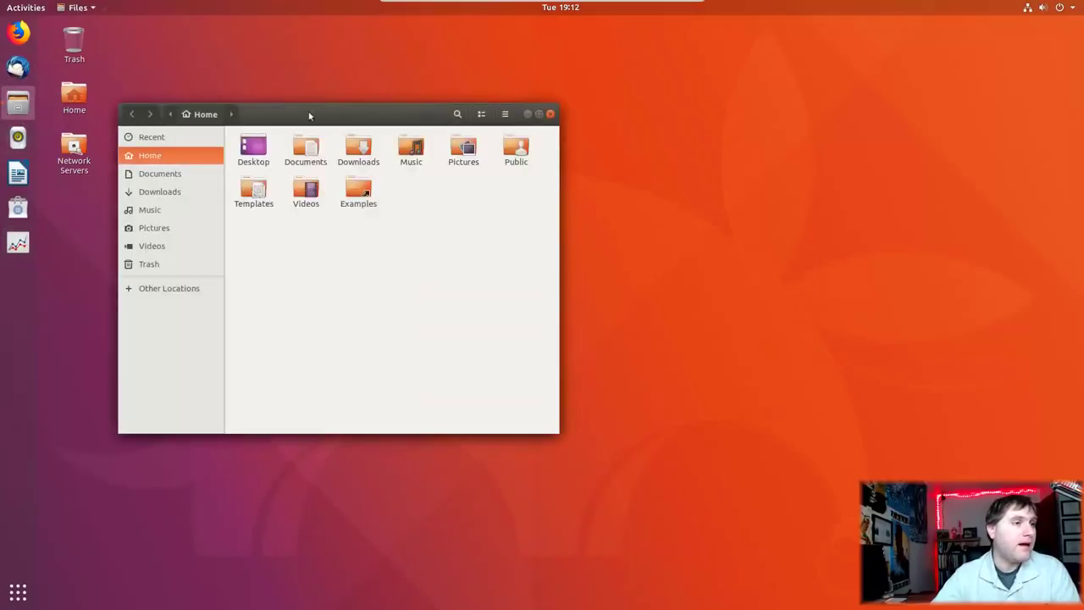
left_click_drag(310, 119, 364, 27)
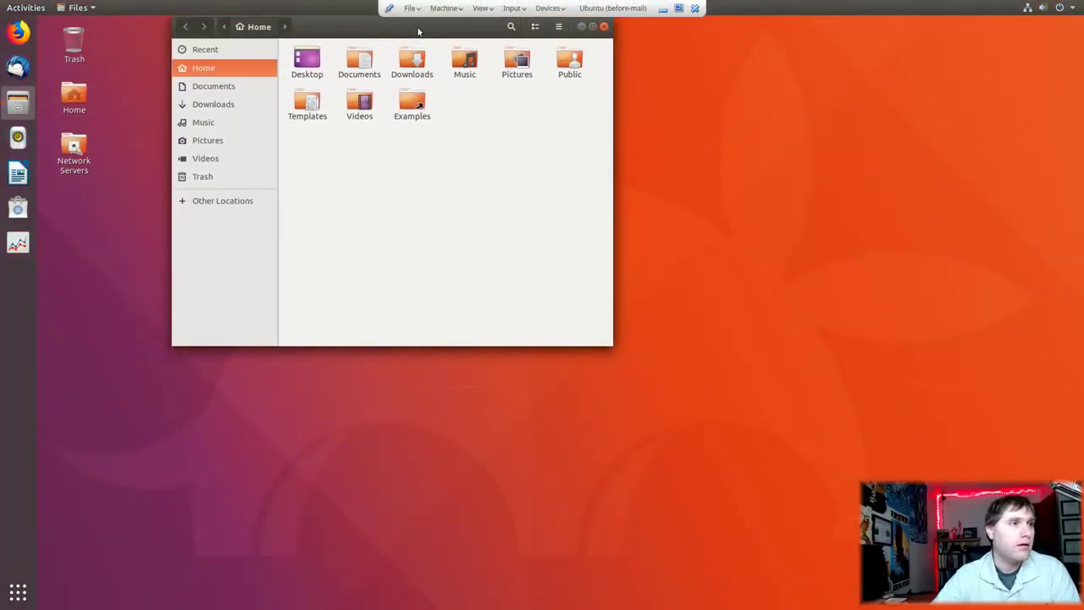
left_click_drag(418, 31, 447, 5)
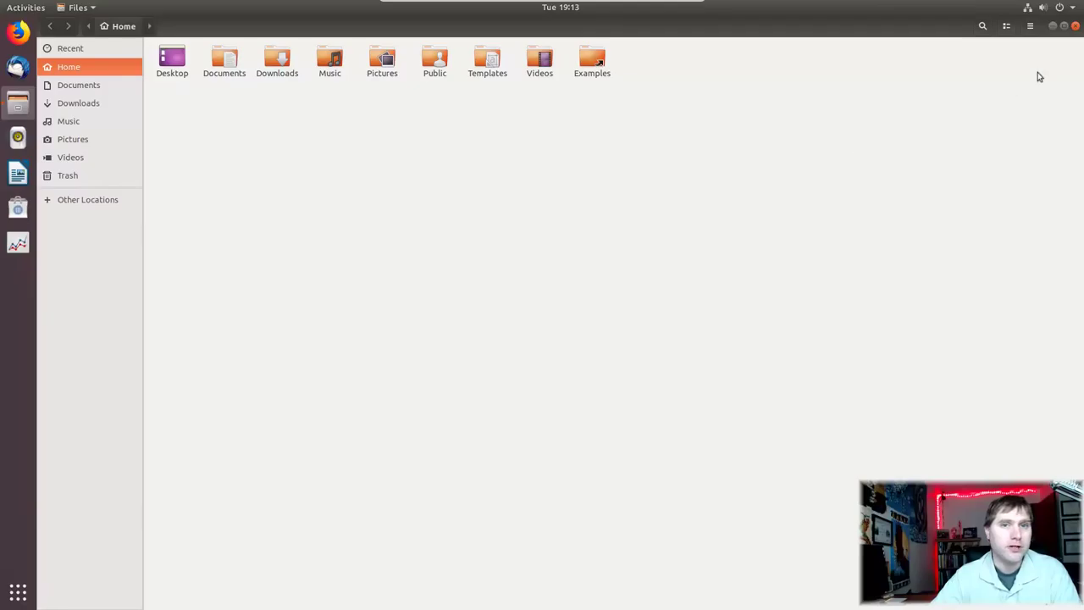
left_click(1074, 27)
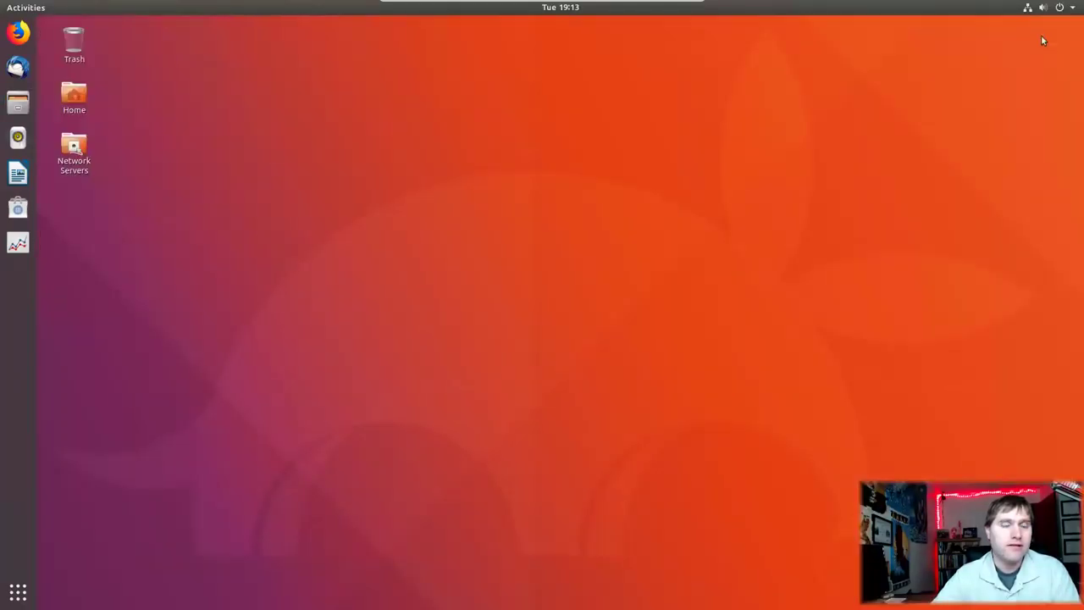
left_click(18, 592)
type("sy")
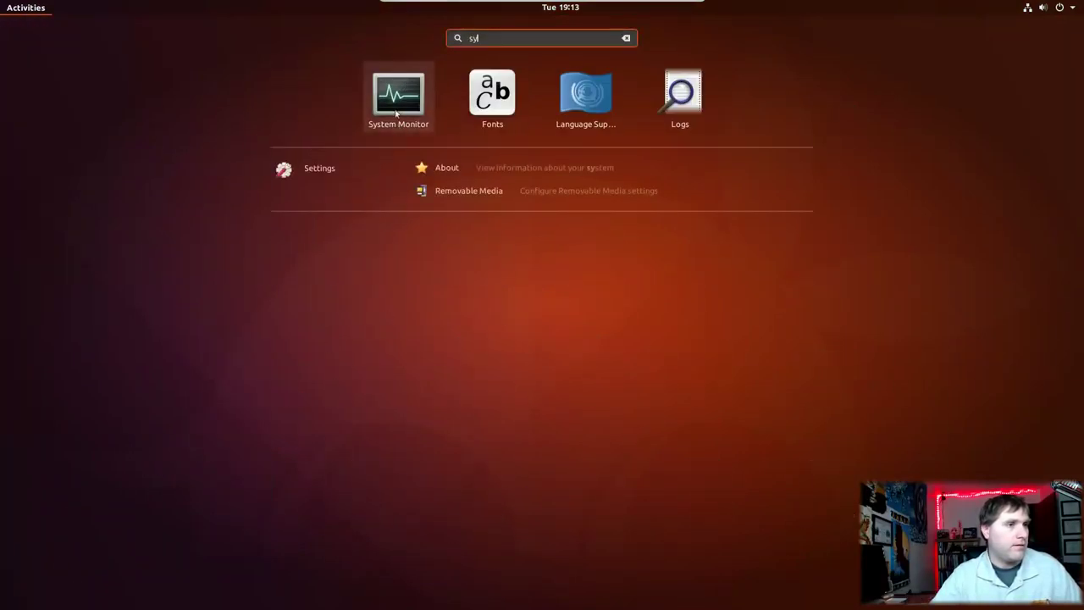
left_click(407, 94)
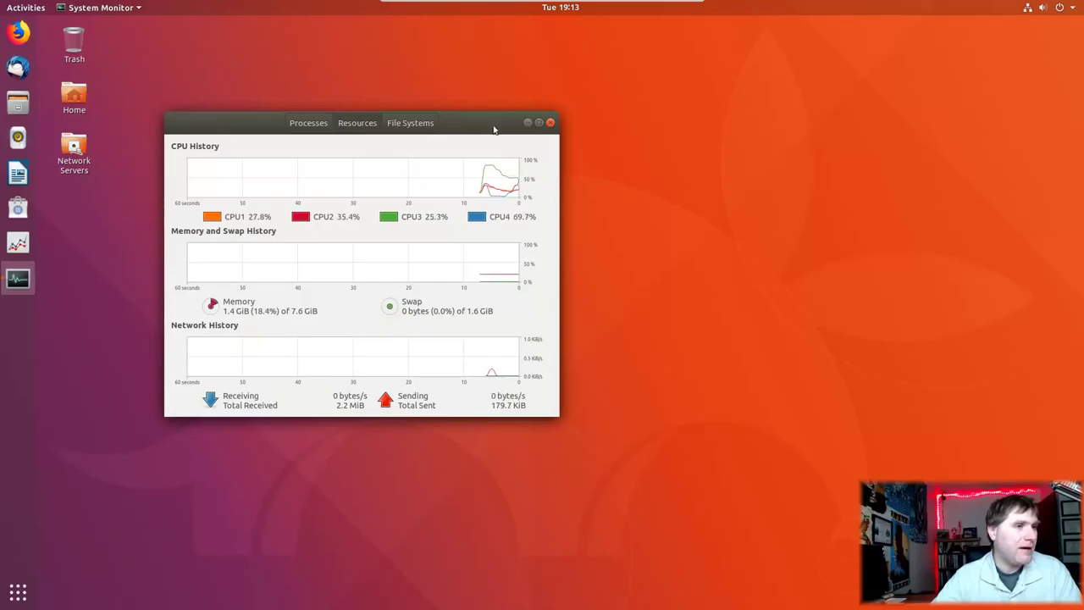
left_click_drag(494, 126, 674, 144)
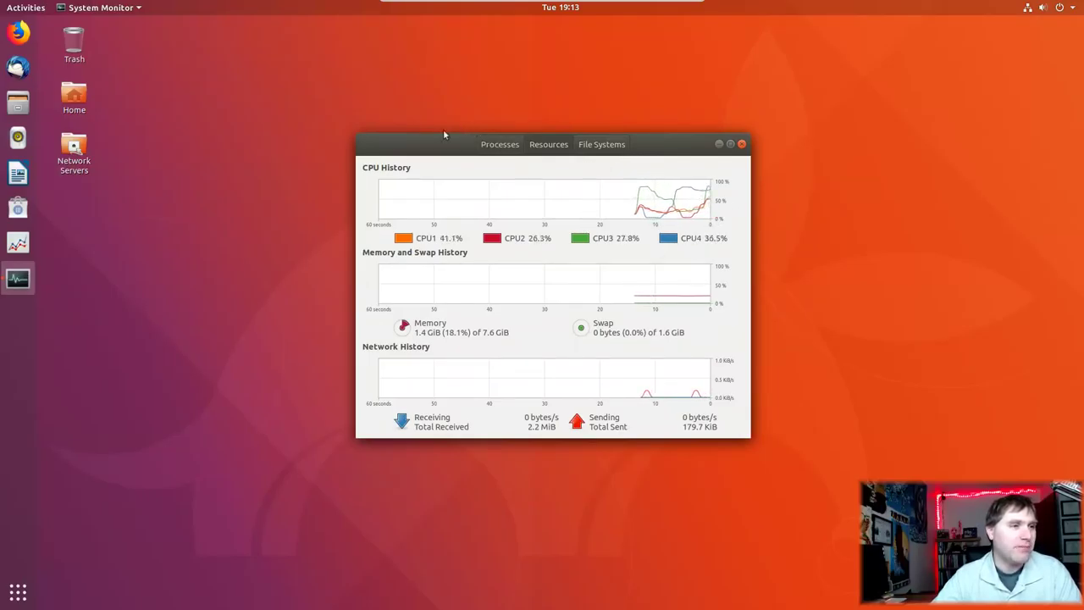
left_click_drag(426, 138, 354, 120)
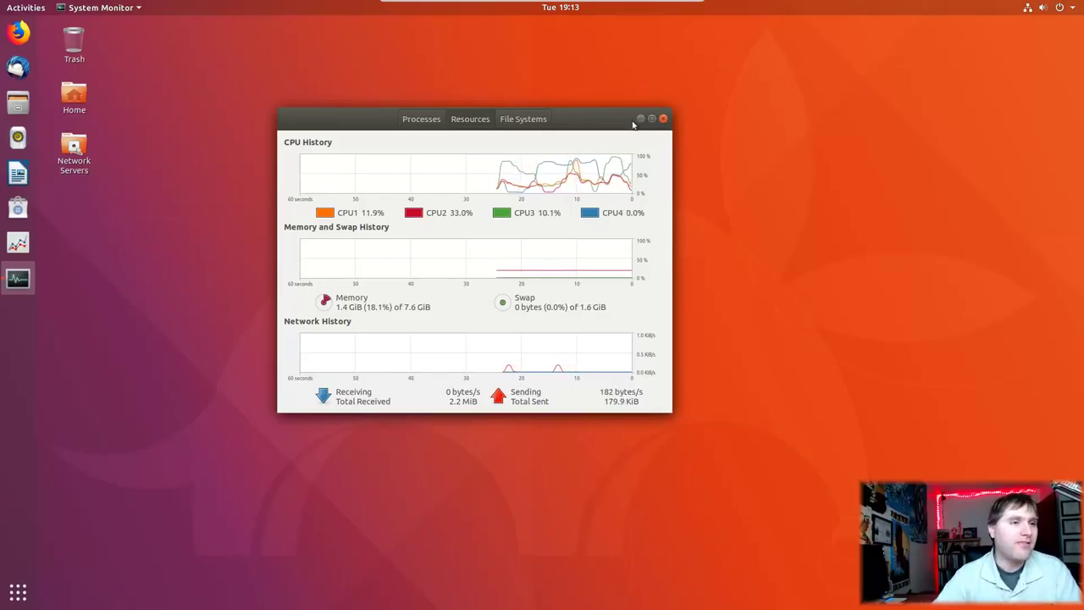
left_click(652, 118)
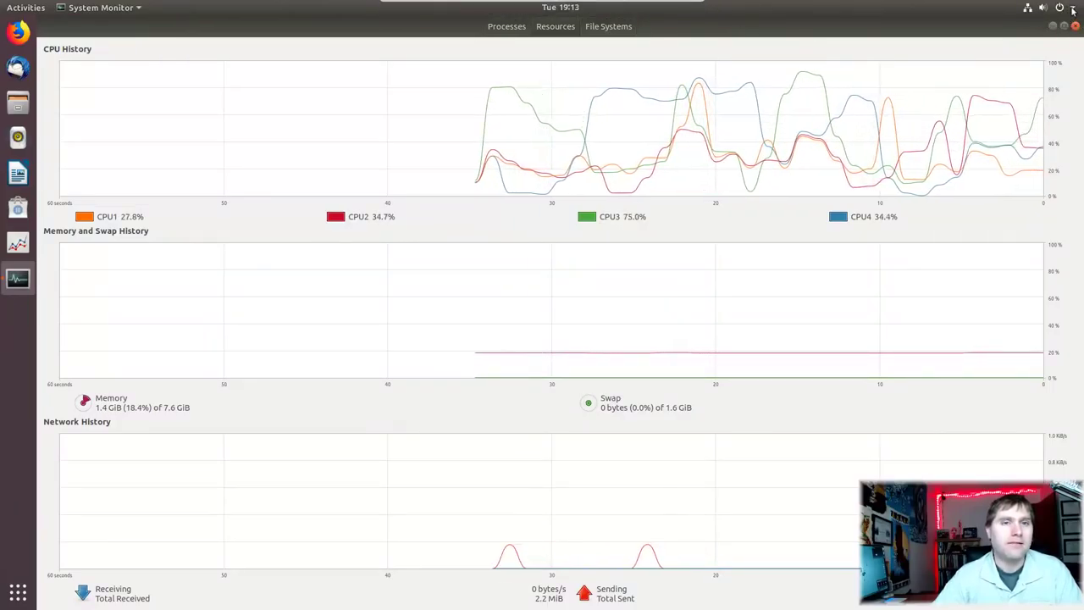
left_click(1074, 25)
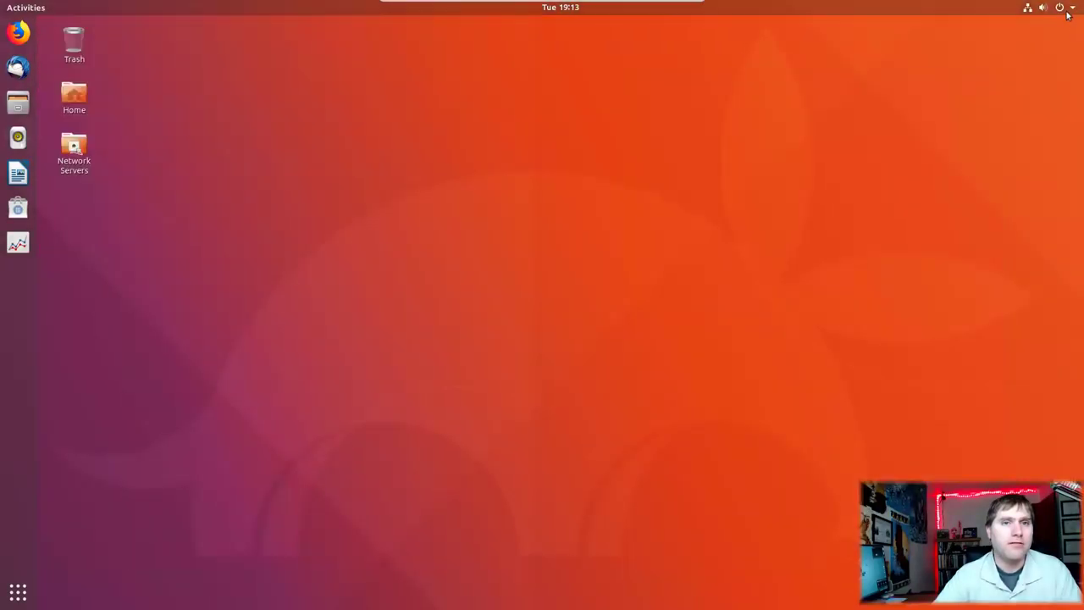
Step: Log out of the Wayland session from the system status menu
left_click(1067, 8)
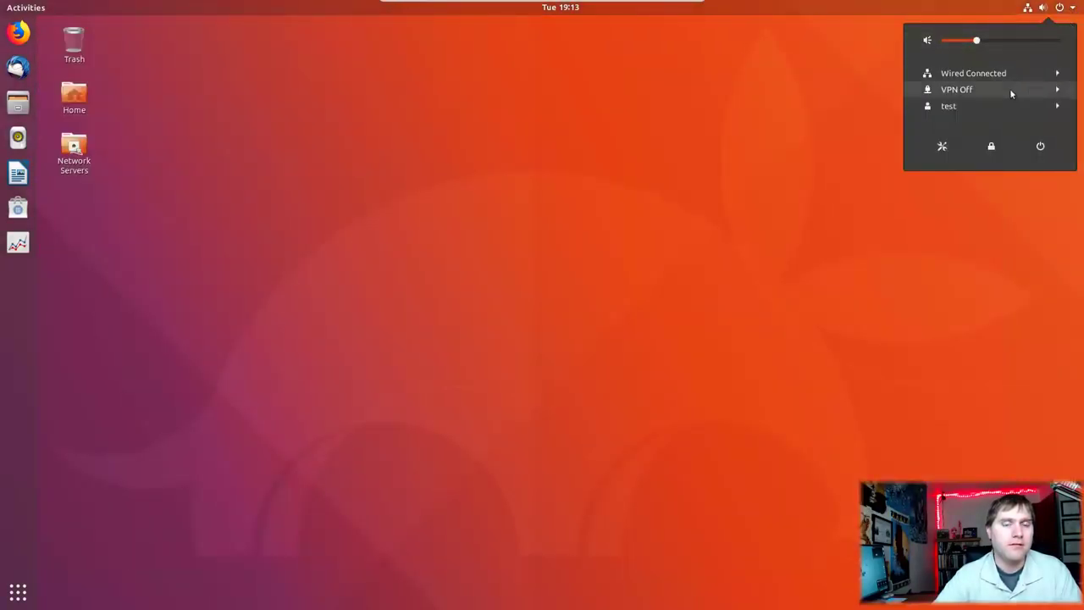
left_click(996, 108)
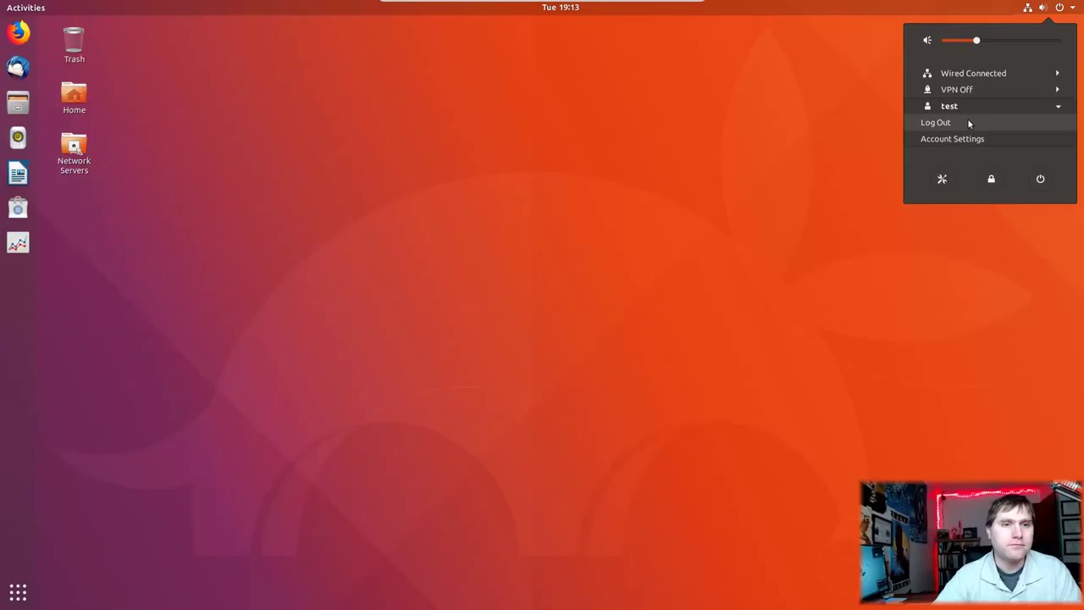
left_click(969, 123)
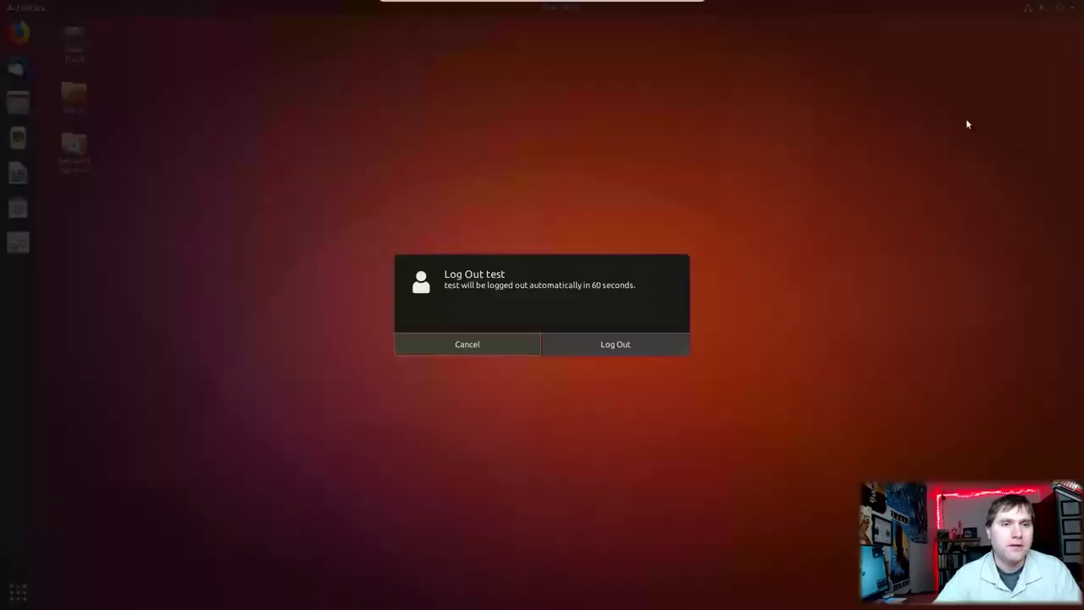
left_click(664, 345)
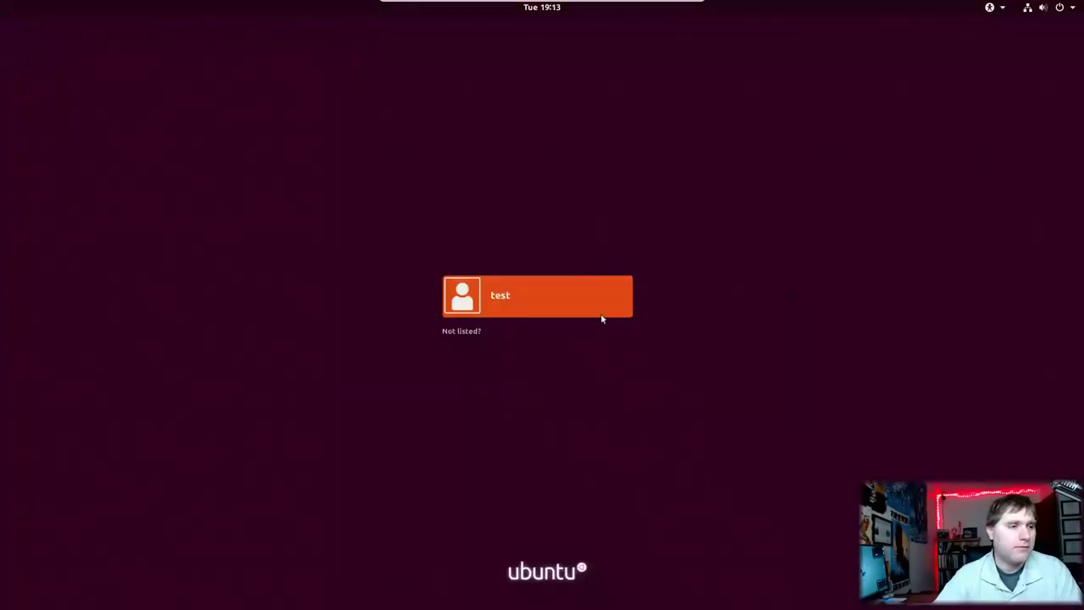
Step: Sign in to the standard Ubuntu session with the user's password and open the applications grid with Super+A
left_click(520, 314)
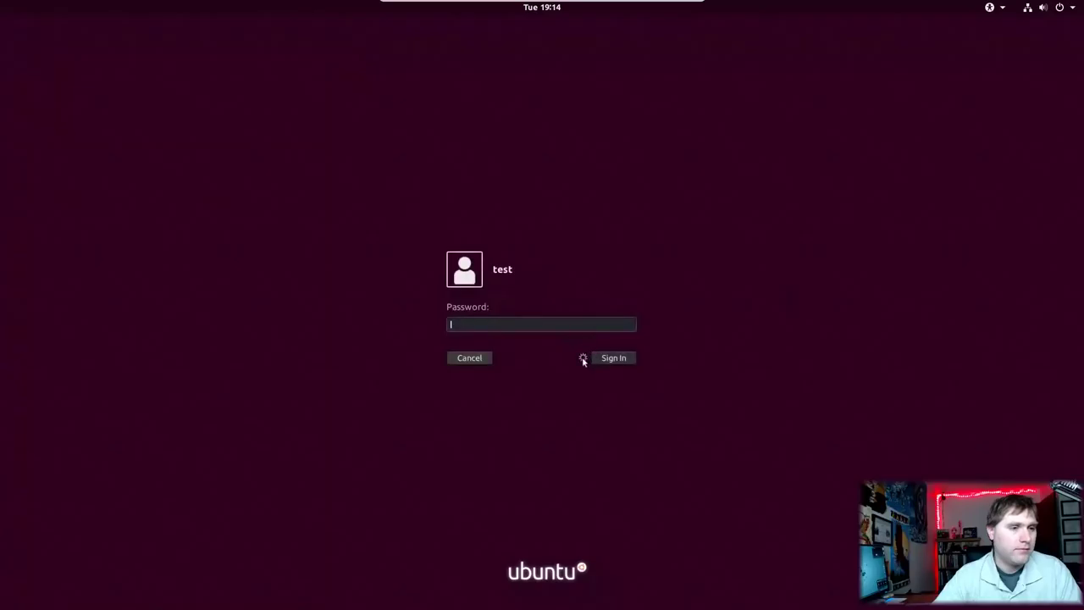
left_click(582, 359)
left_click(600, 384)
type("test")
left_click(614, 359)
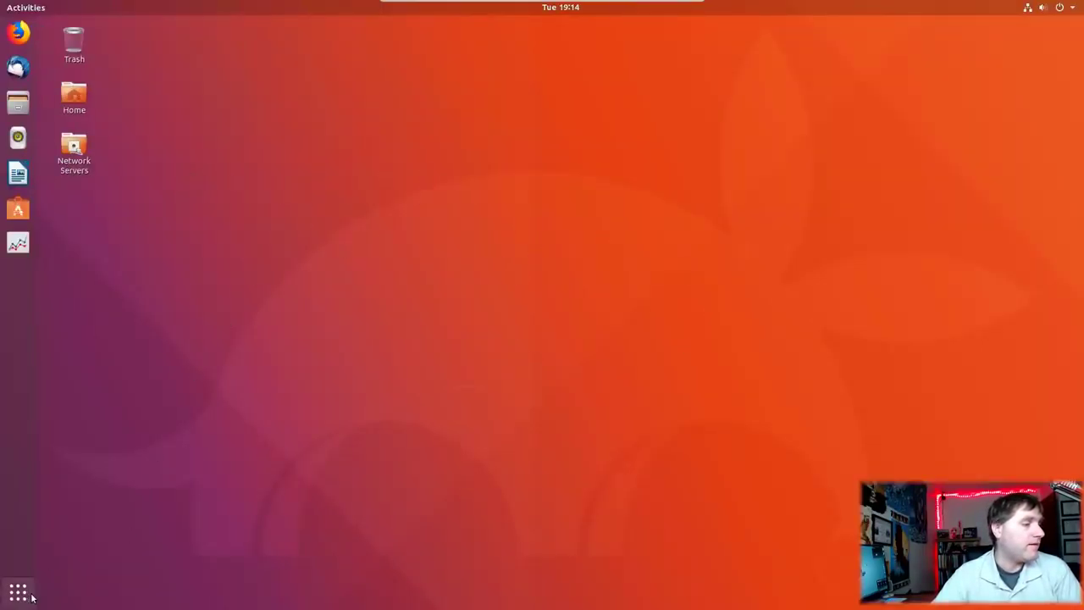
key("super+a")
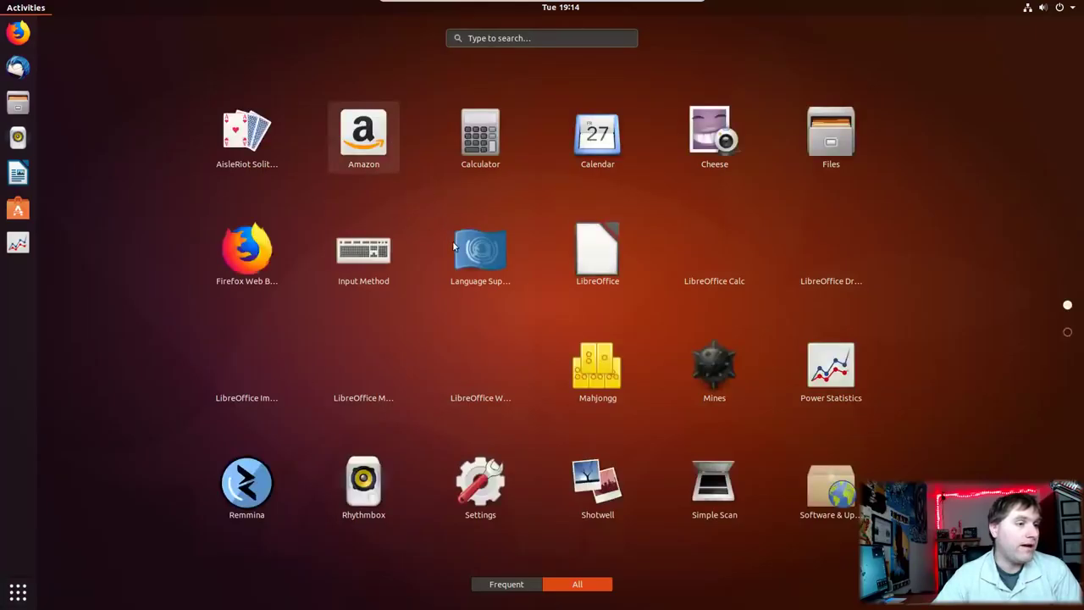
Step: Search for 'sys' and launch System Monitor from the results
scroll(436, 244, "down", 1)
type("sys")
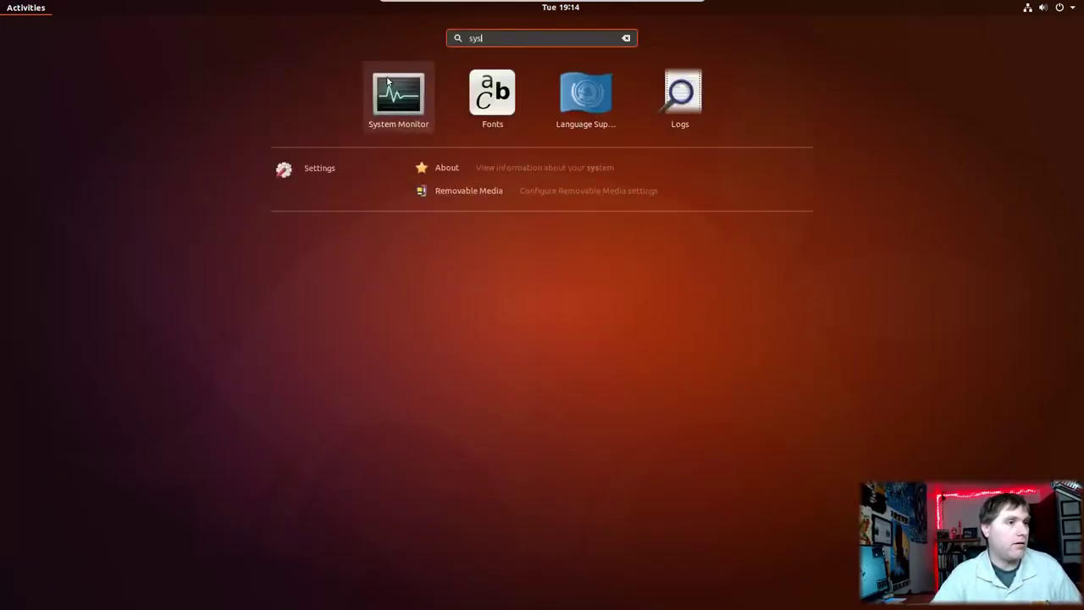
key("Return")
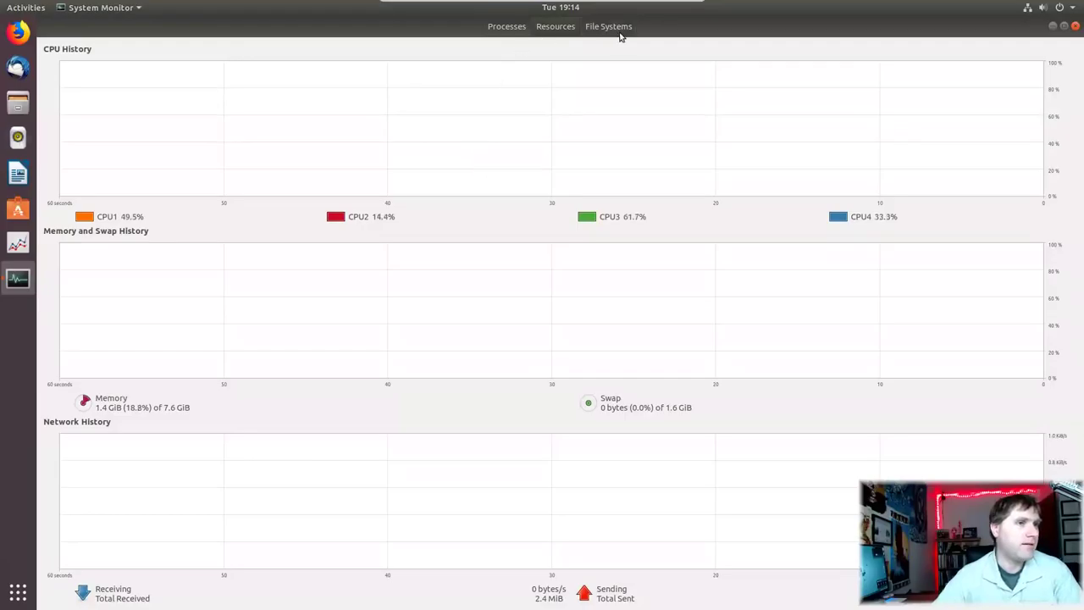
Step: Unmaximize System Monitor, shrink it from its corner, and reposition the window lower and left
left_click_drag(683, 29, 663, 131)
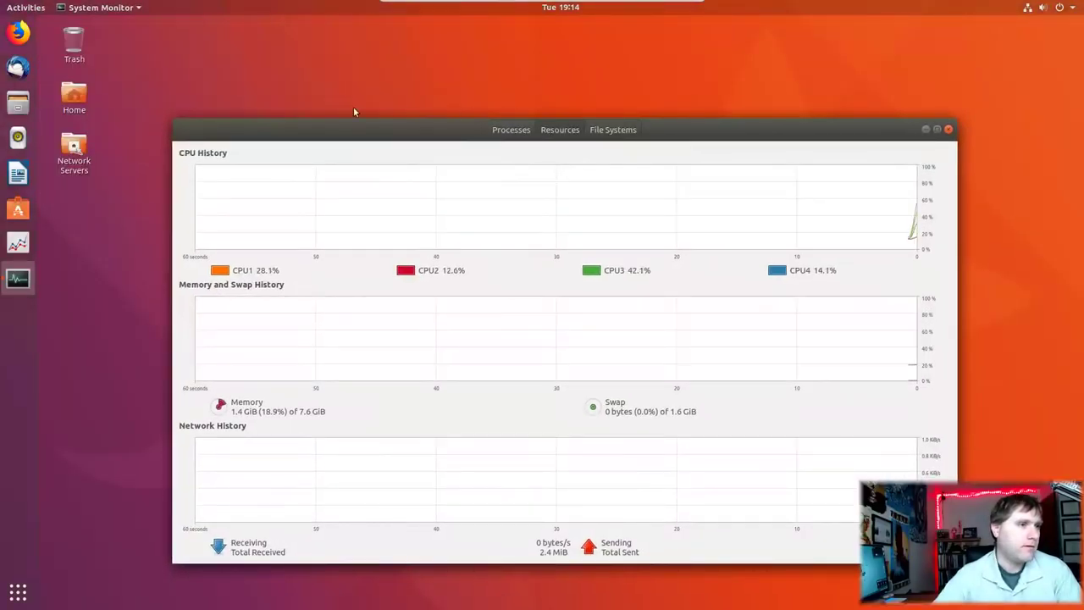
left_click_drag(174, 120, 320, 156)
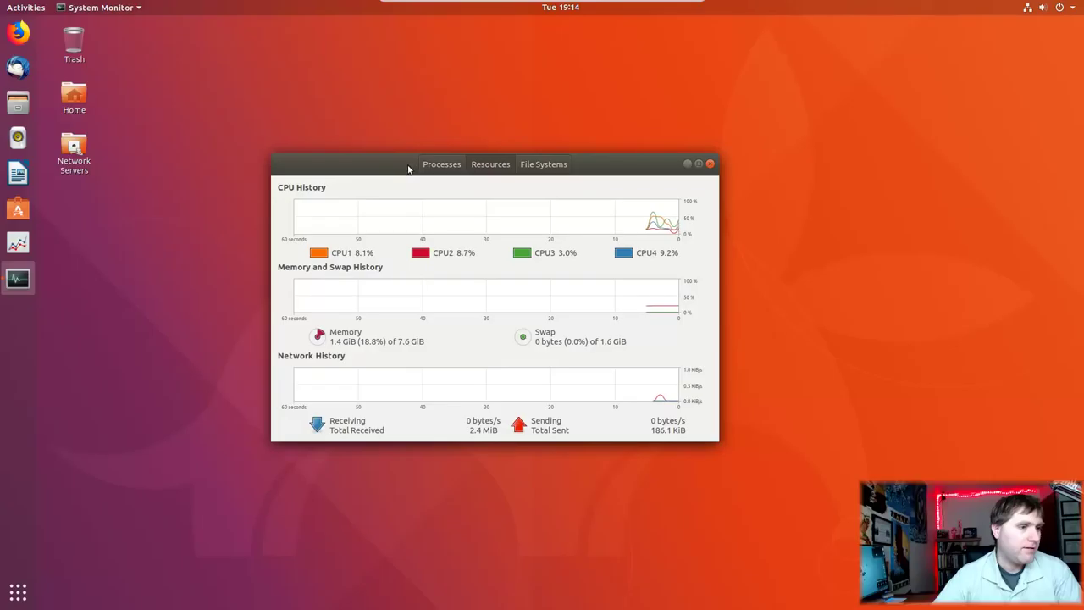
left_click_drag(393, 161, 406, 136)
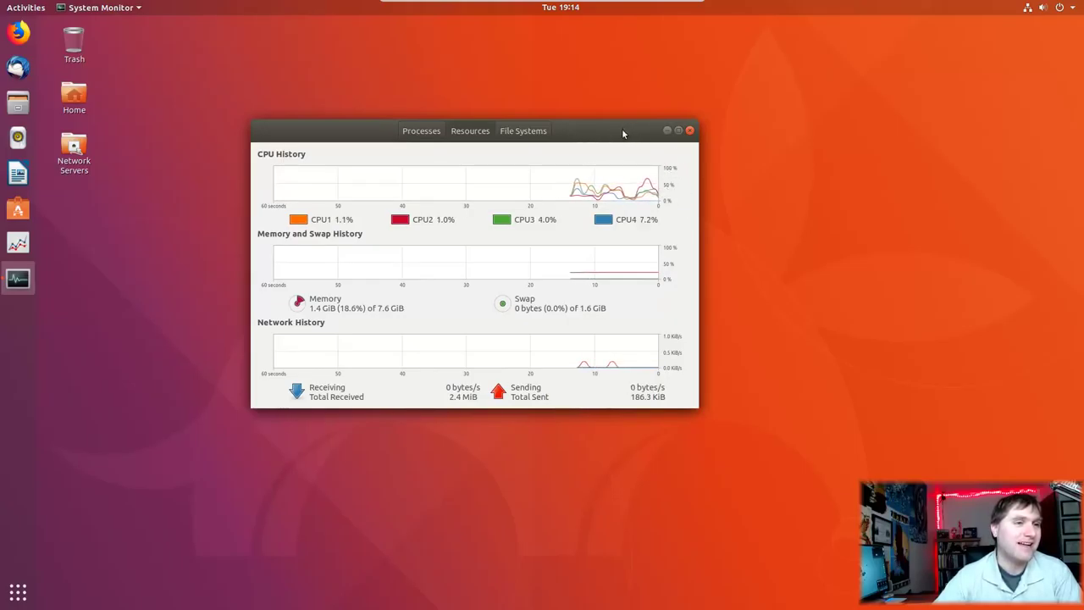
left_click_drag(619, 128, 648, 119)
left_click_drag(674, 191, 627, 174)
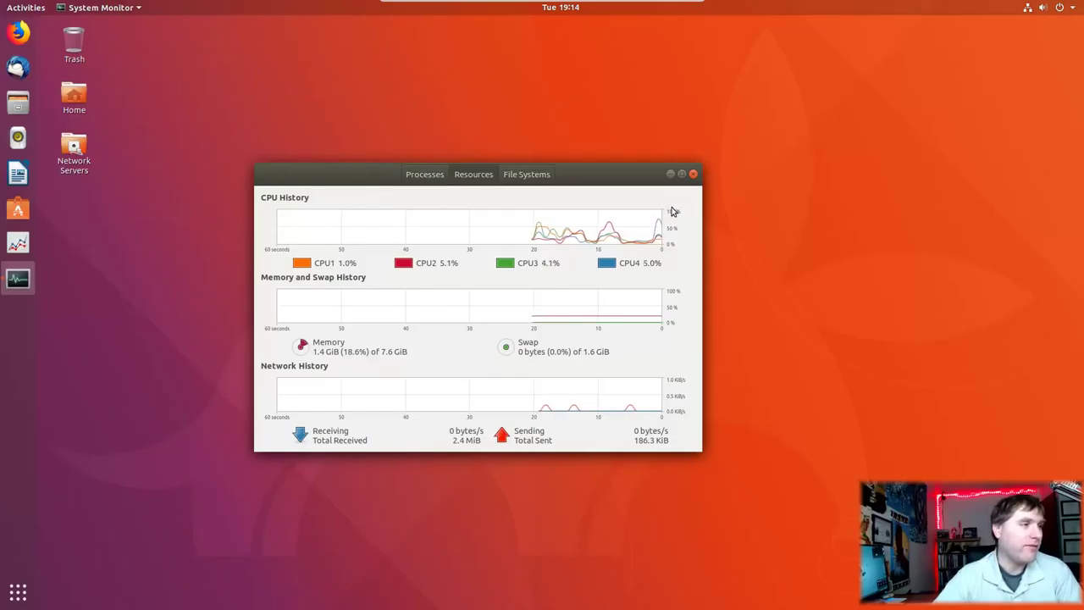
Step: Close System Monitor, then open and close the applications overview
left_click(693, 174)
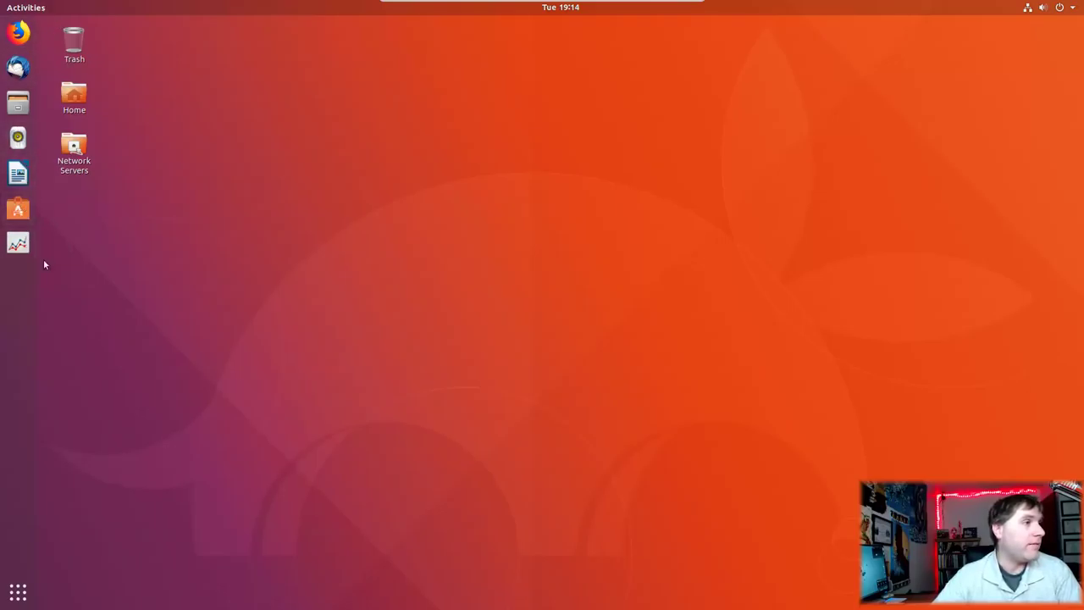
left_click(17, 591)
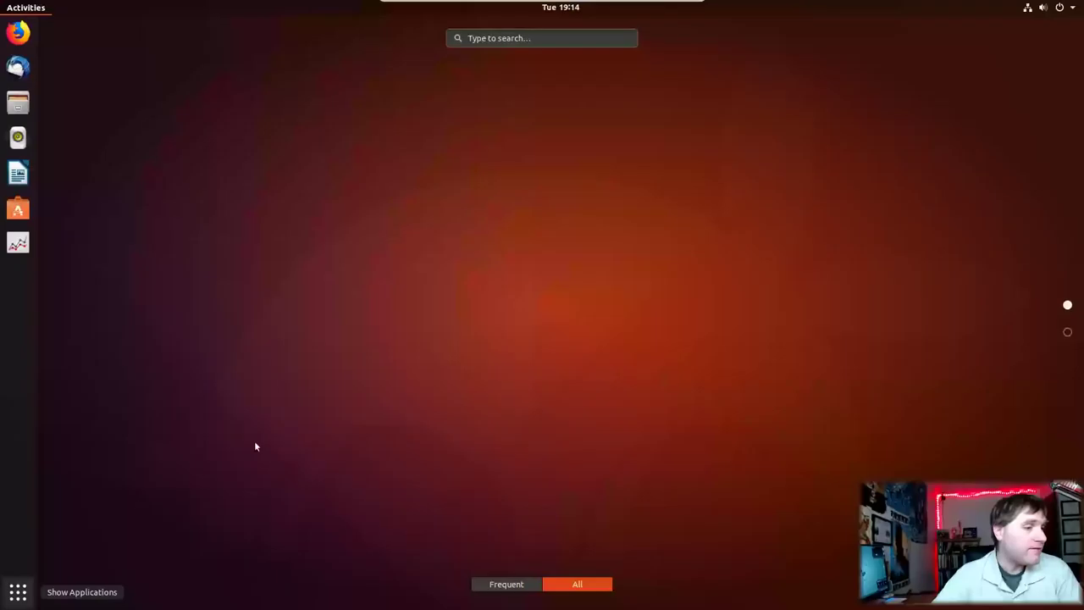
left_click(18, 591)
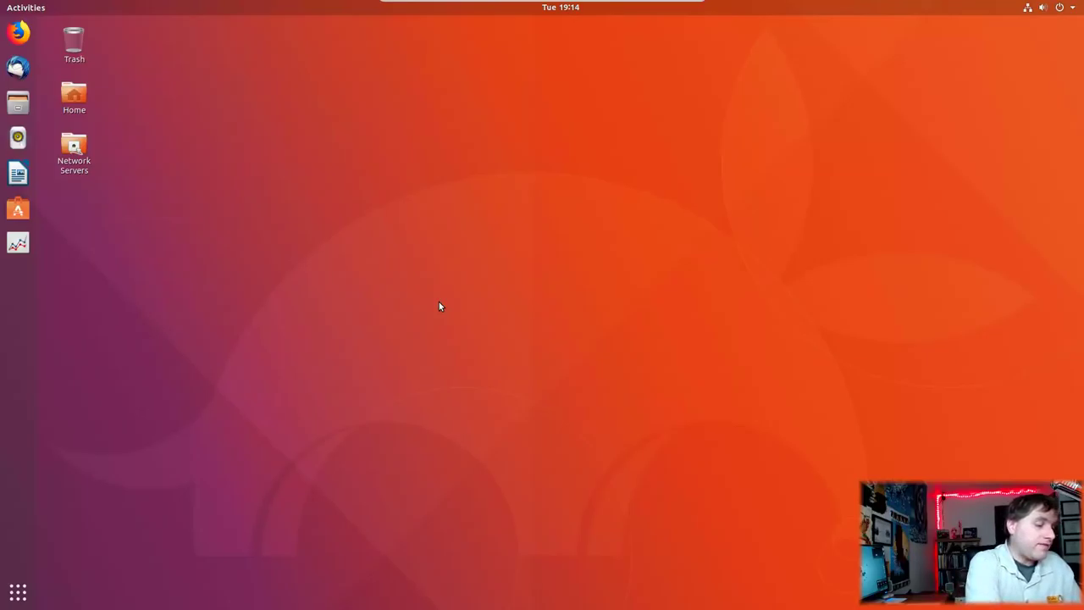
Step: Open a fullscreen terminal, change into /etc and list its contents with dir
key("ctrl+alt+t")
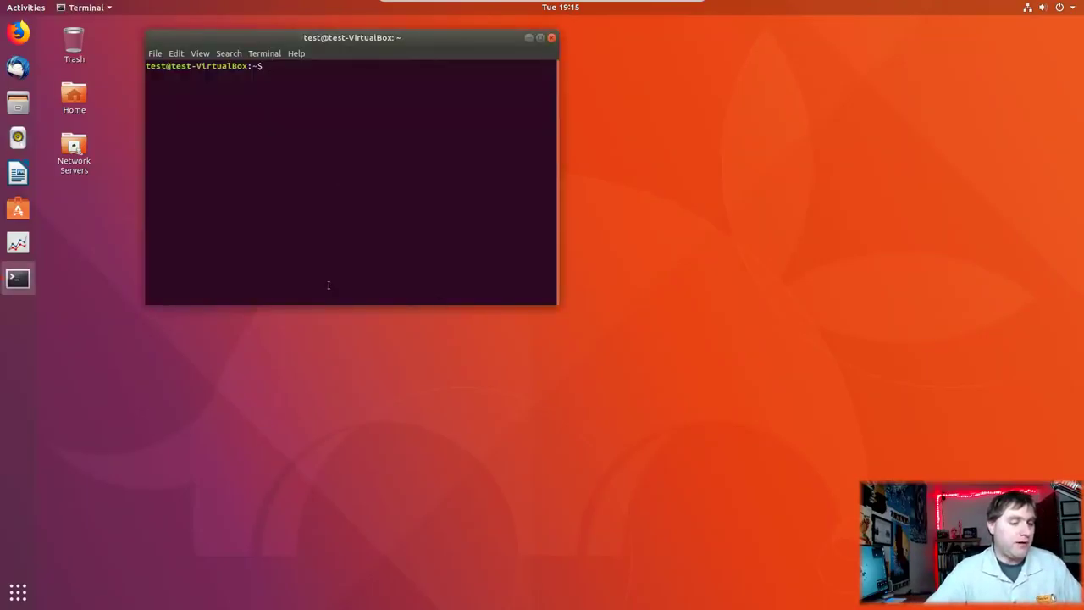
key("F11")
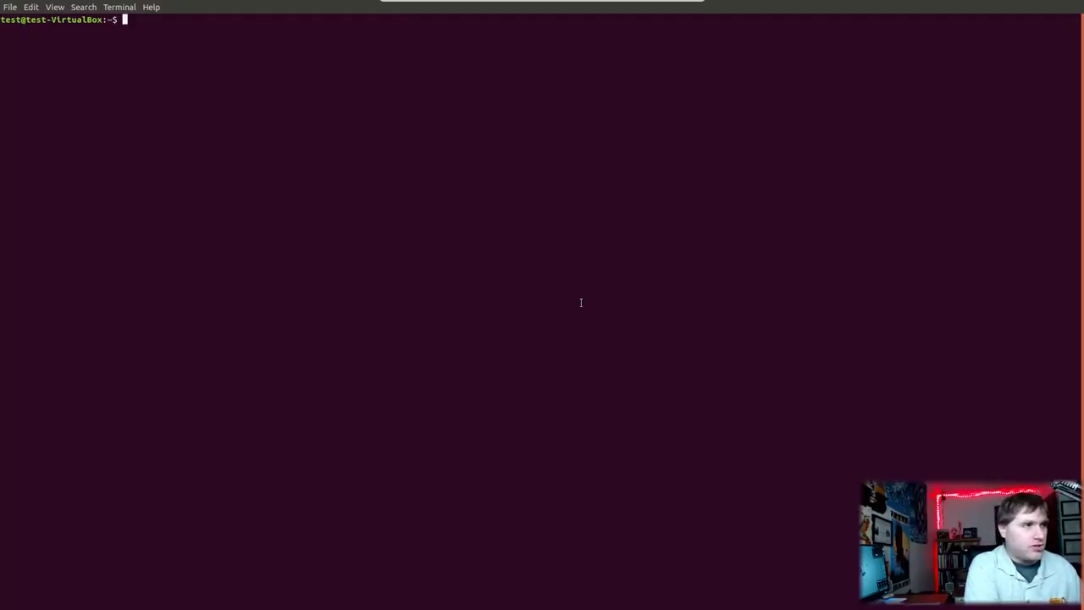
type("cd ")
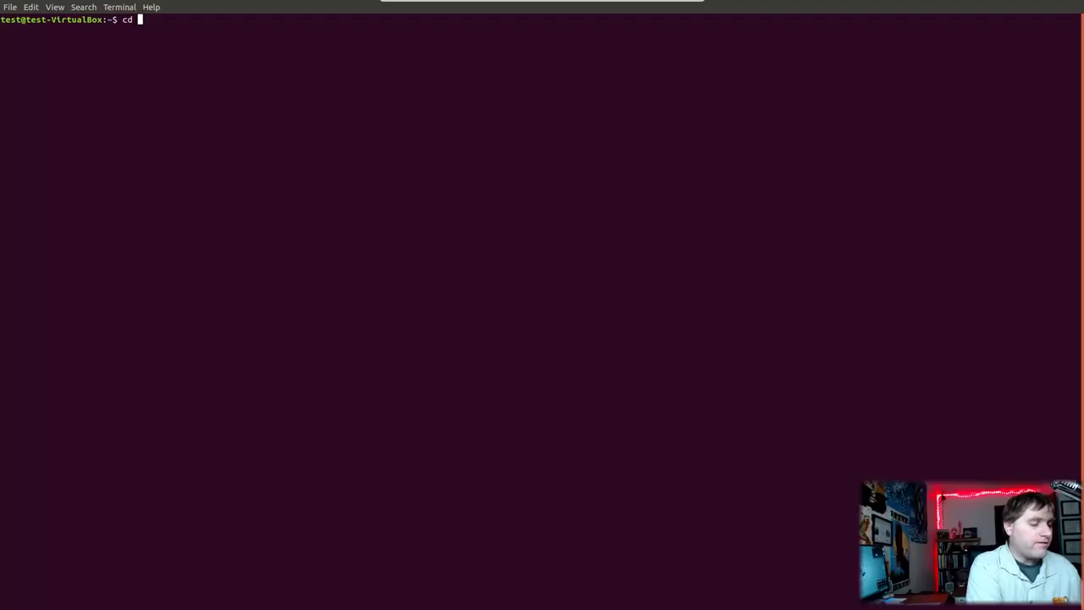
type("/etc")
key("Return")
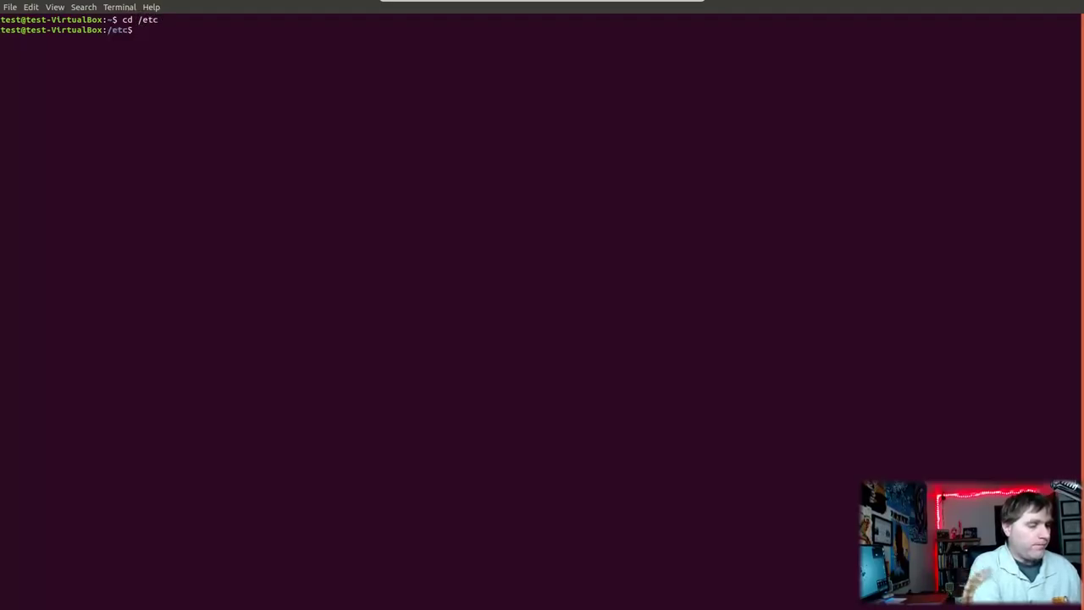
type("dir")
key("Return")
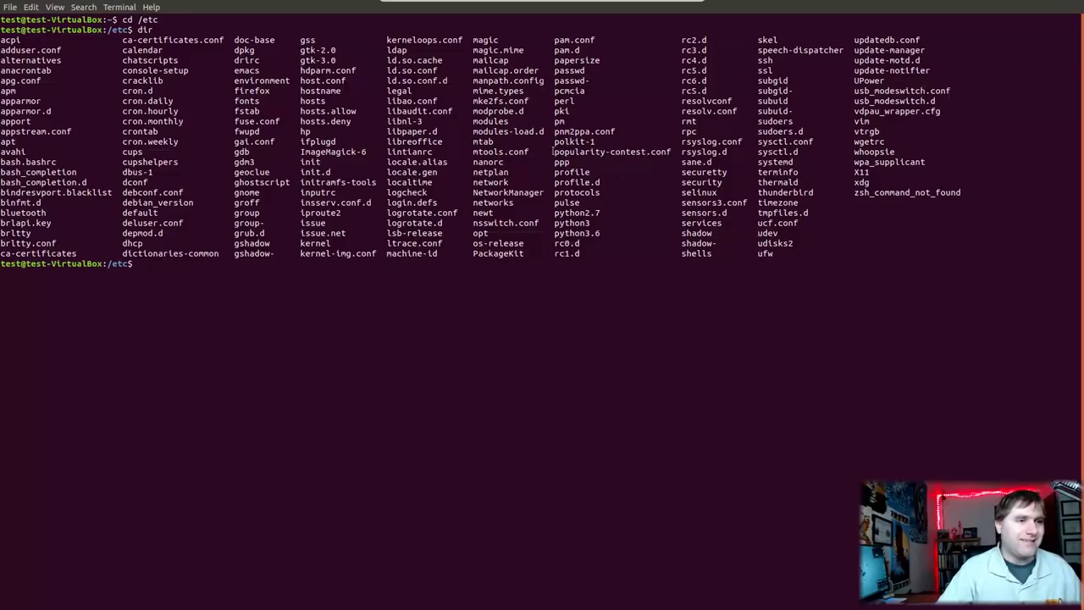
Step: Highlight popularity-contest.conf in the listing and tab-complete 'nano pop' to that file
left_click_drag(555, 151, 671, 152)
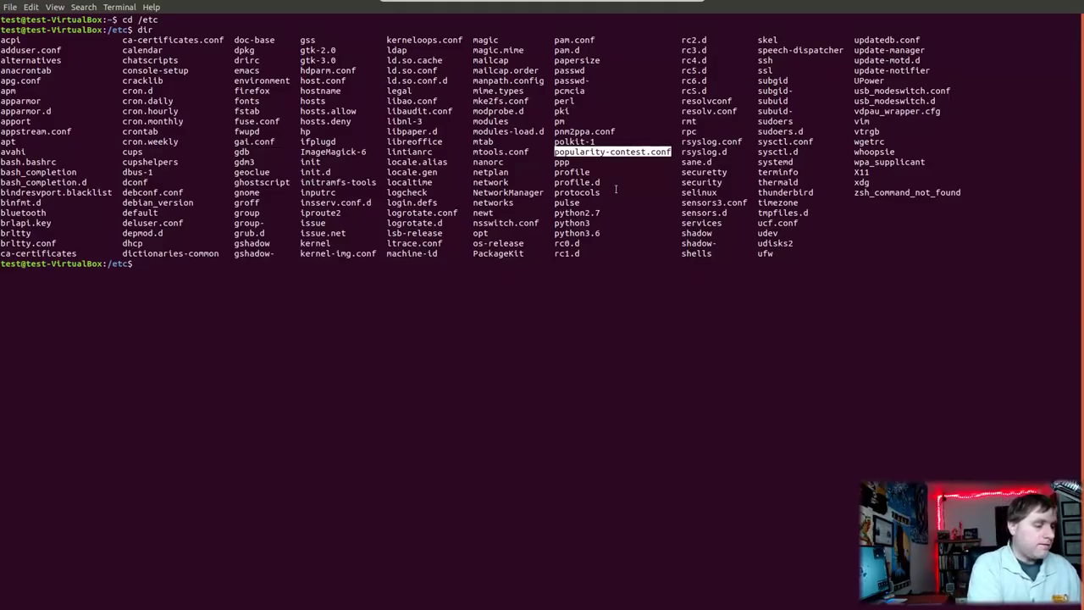
type("nano ")
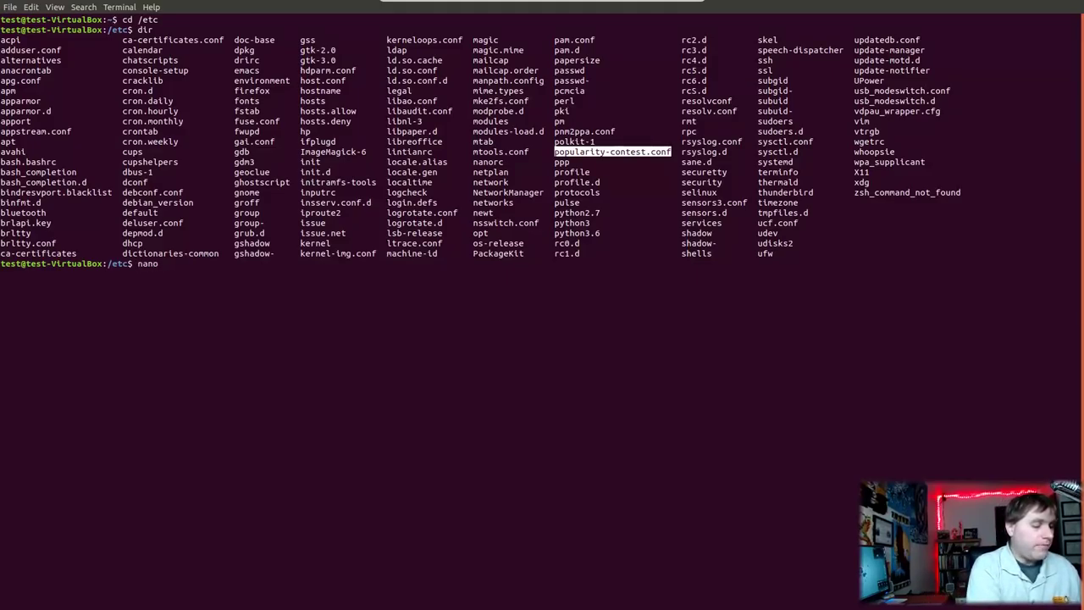
type("pop")
key("Tab")
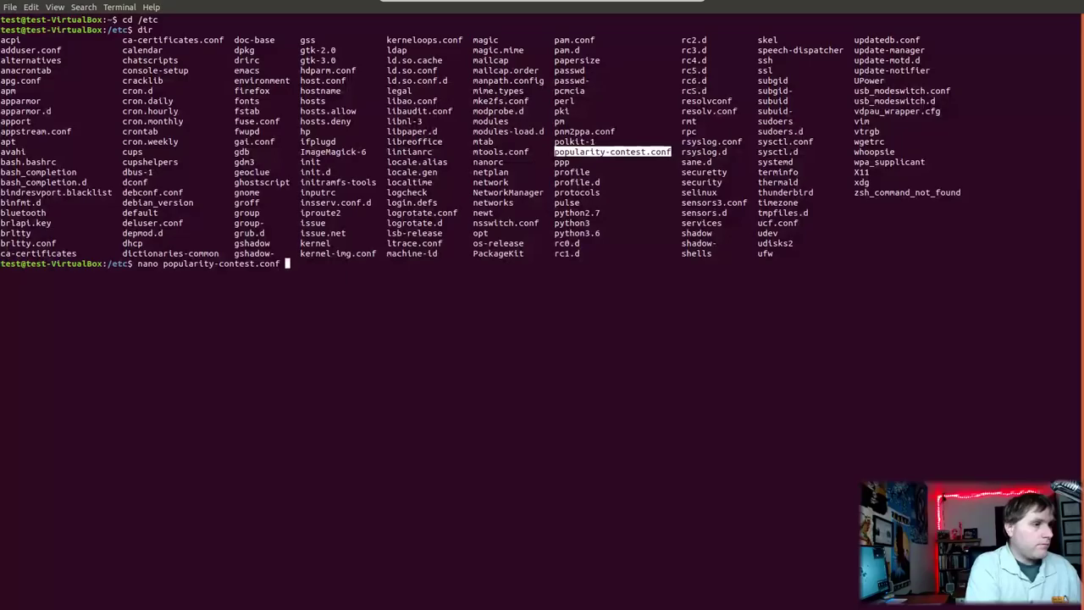
Step: Open popularity-contest.conf in nano and highlight the MY_HOSTID hash value
key("Return")
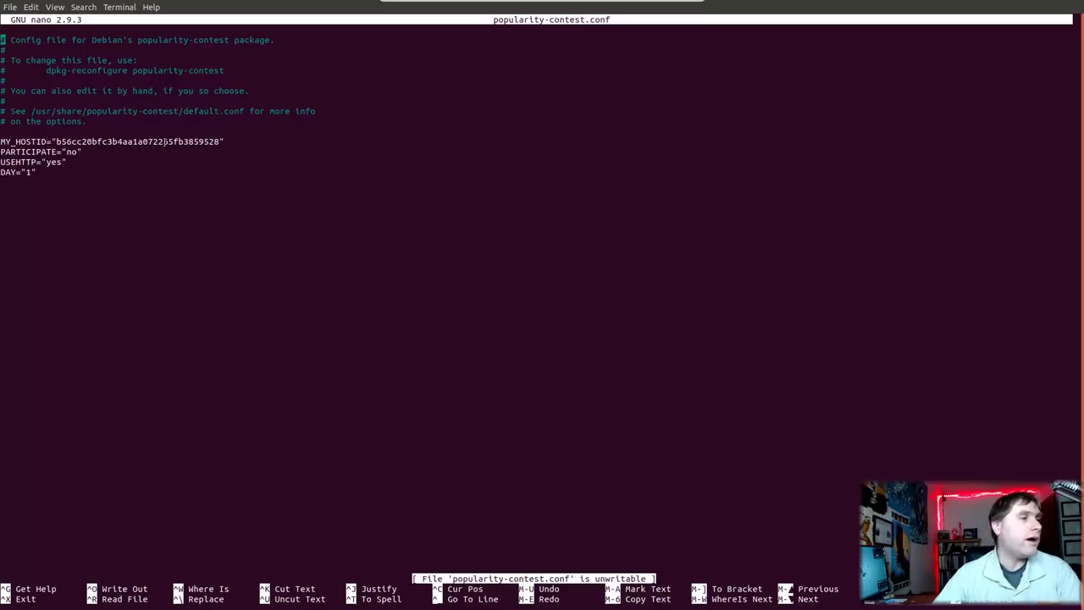
left_click_drag(56, 141, 0, 141)
left_click_drag(204, 141, 230, 150)
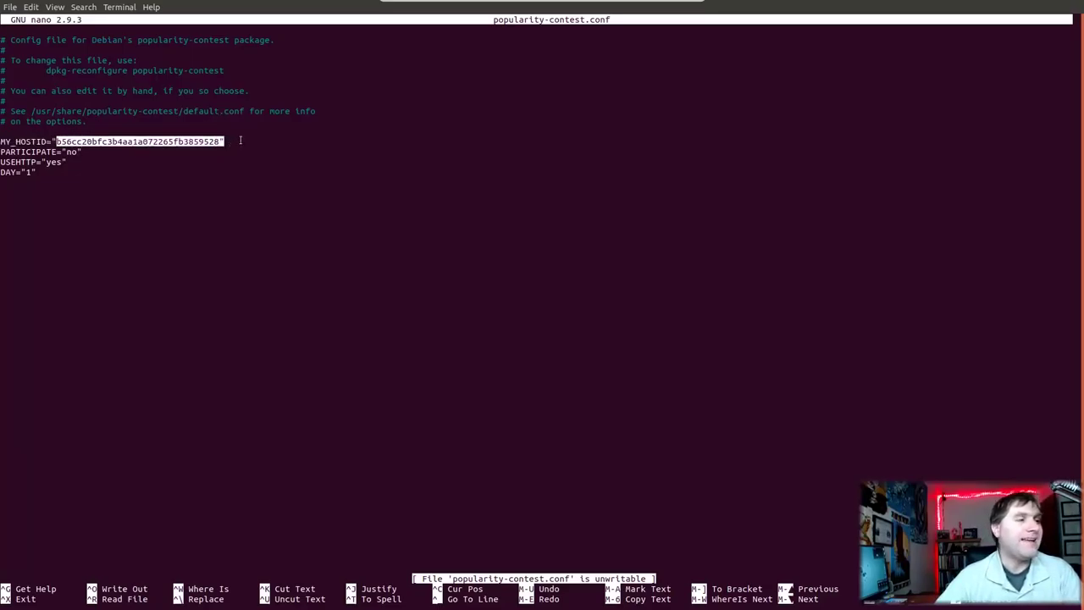
left_click(240, 141)
left_click_drag(56, 142, 217, 142)
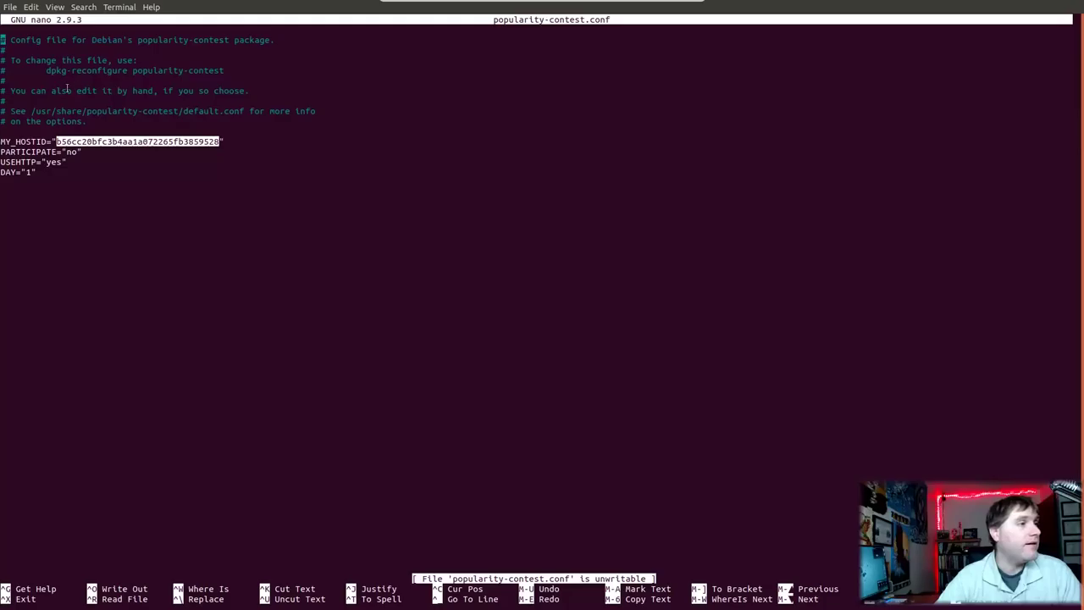
Step: Highlight the default.conf path and PARTICIPATE's 'no' value, then exit nano without changes
left_click_drag(89, 111, 176, 111)
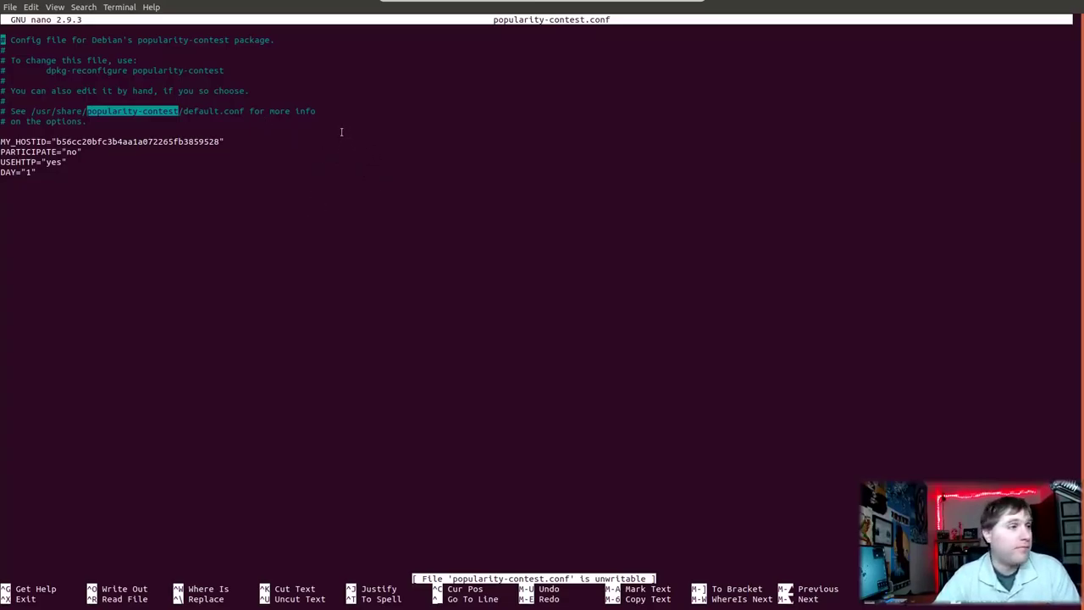
left_click_drag(64, 151, 88, 153)
left_click(83, 152)
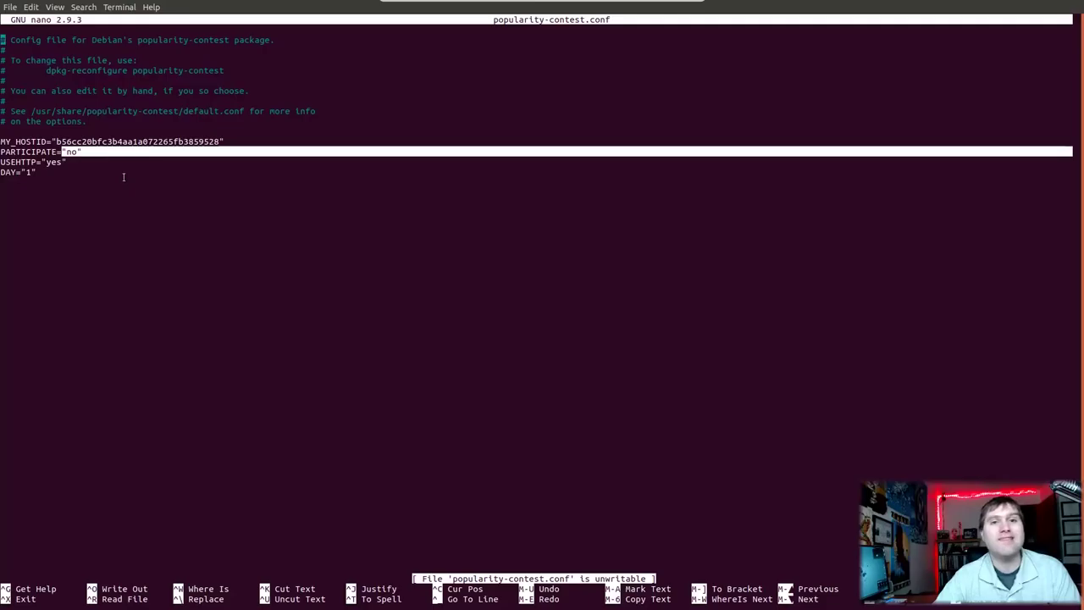
left_click(197, 186)
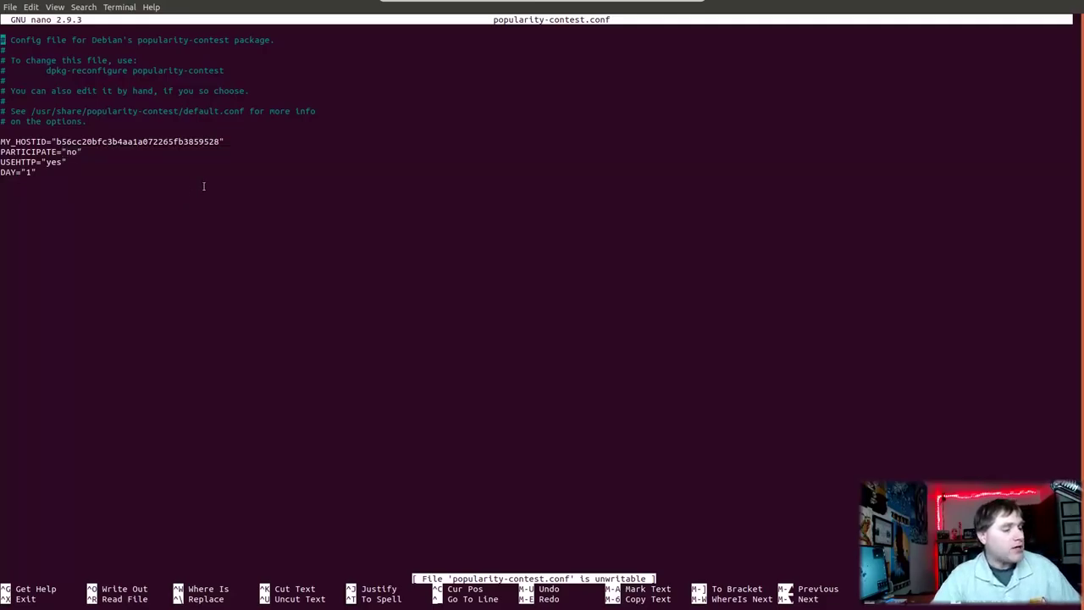
key("ctrl+x")
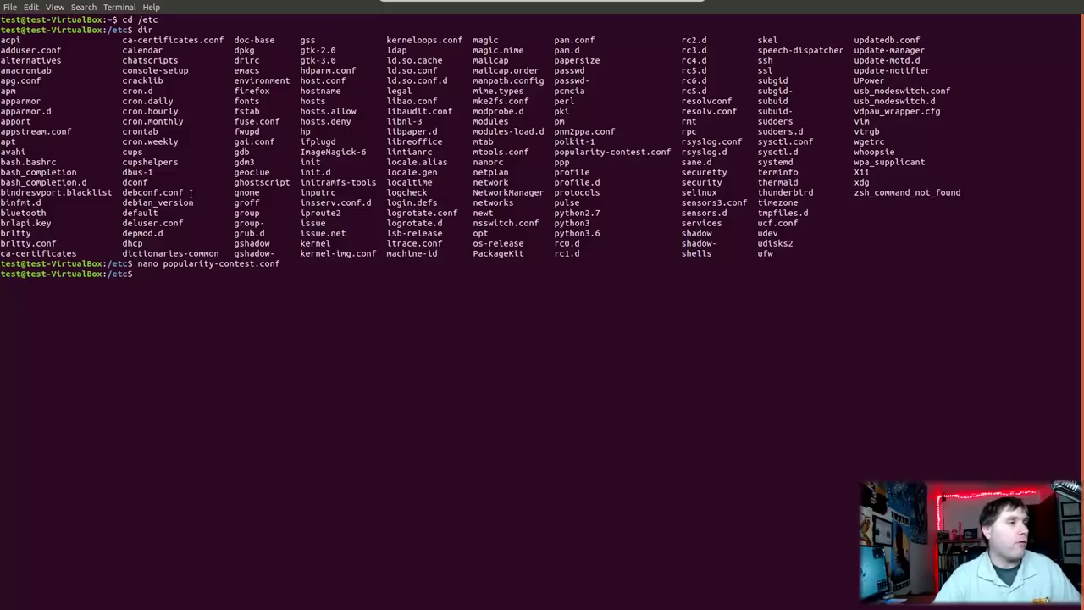
Step: Point out the cron.daily and cron.weekly folders in the /etc listing
left_click_drag(124, 101, 163, 111)
left_click(136, 117)
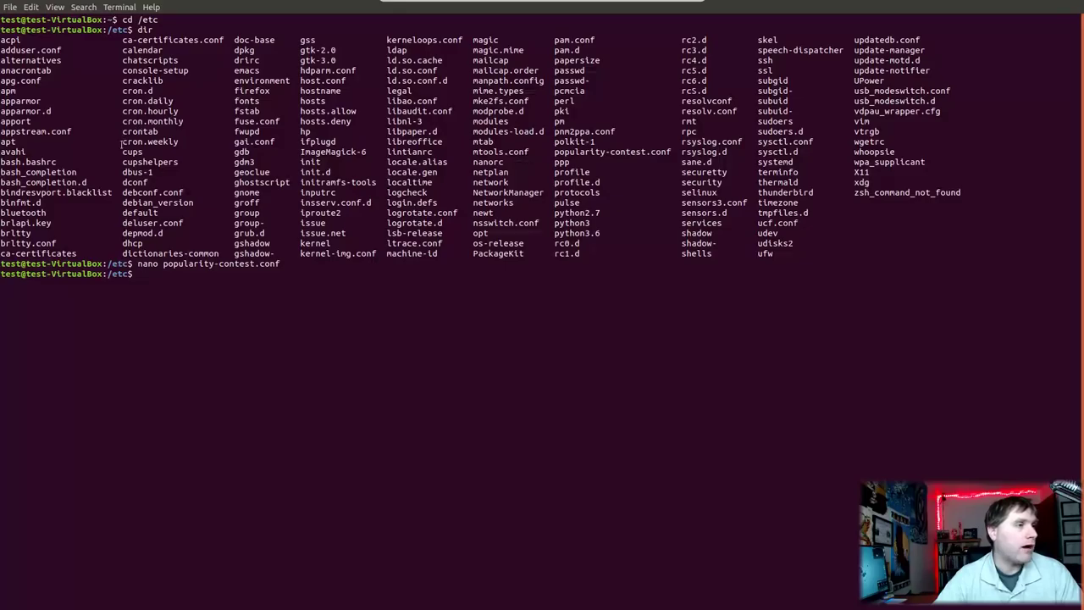
left_click_drag(123, 141, 196, 144)
Step: Change into /etc/cron.weekly using Tab completion and list its contents with dir
type("cd cr")
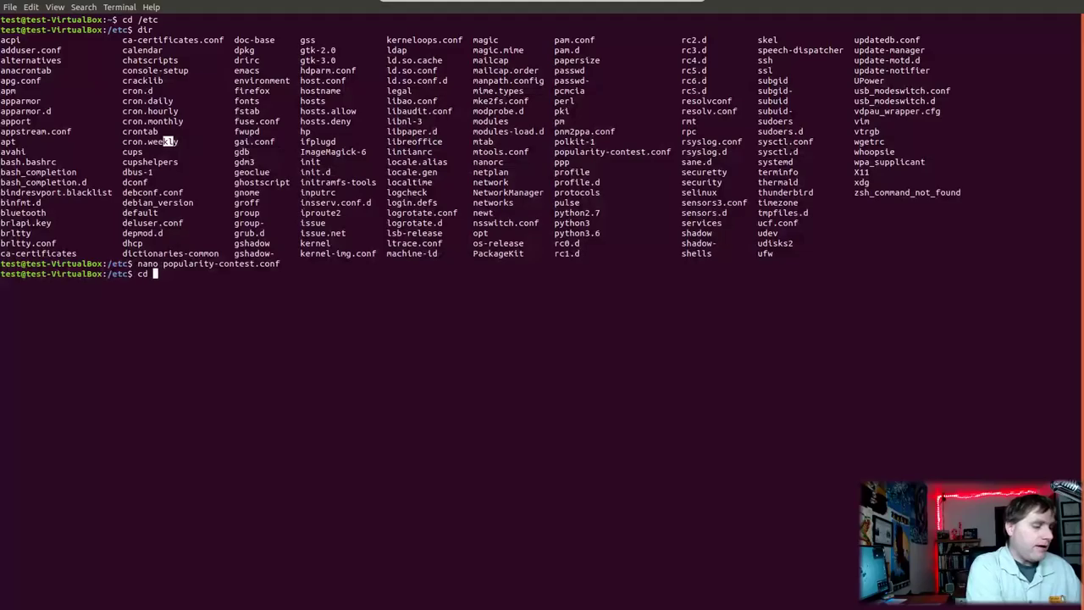
type("on.w")
key("Tab")
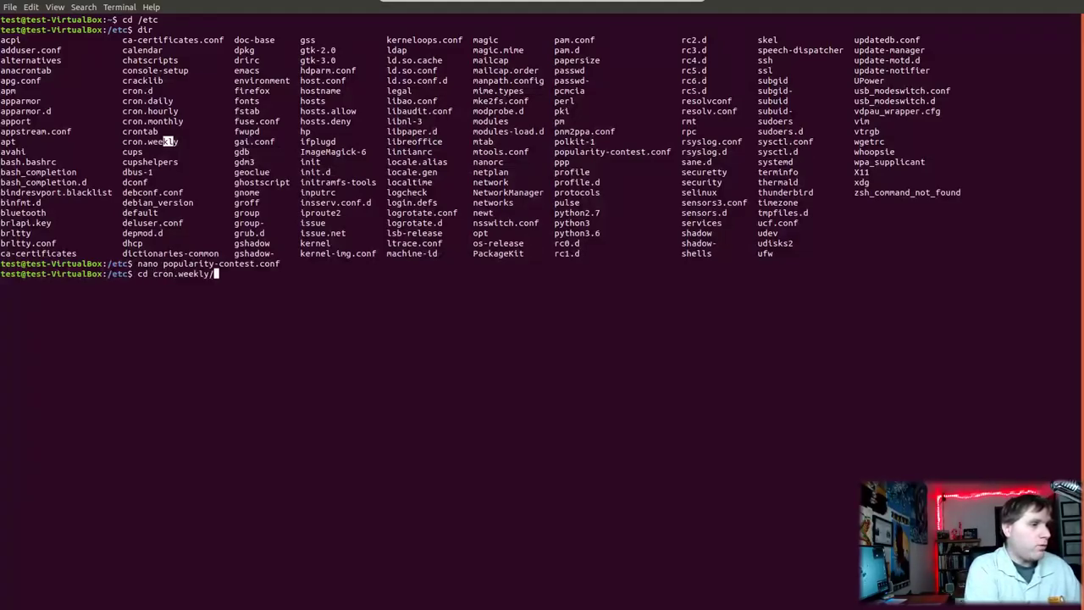
key("Return")
type("dir")
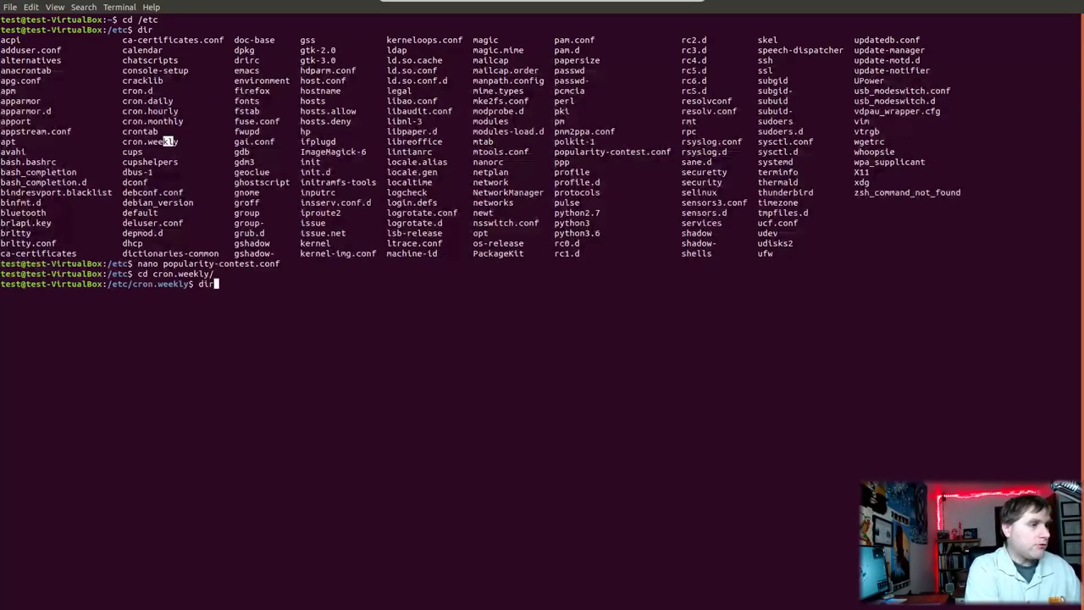
key("Return")
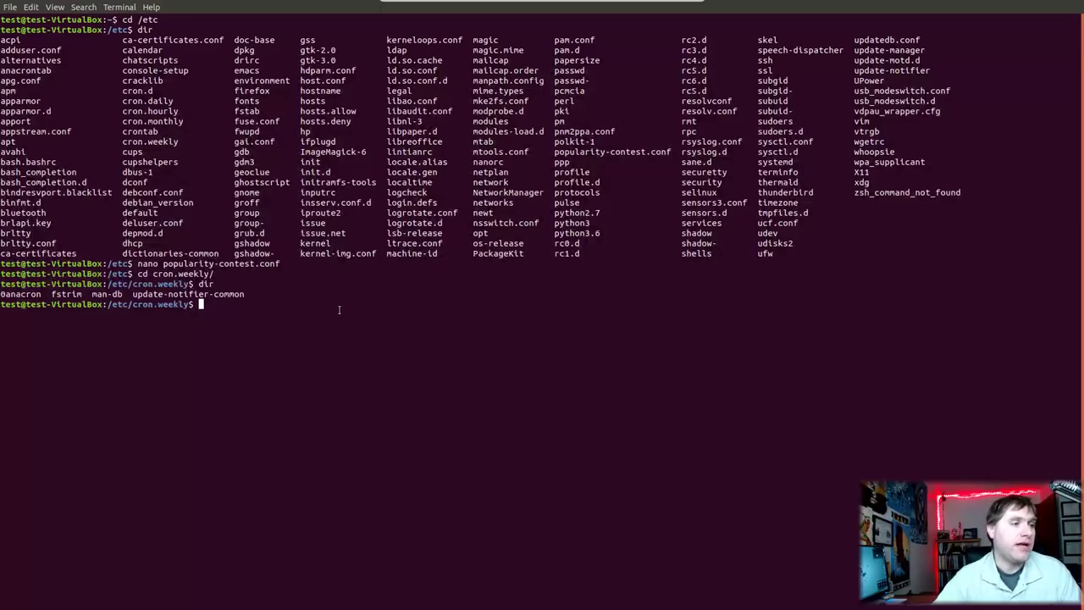
Step: Remove popularity-contest with 'sudo apt remove', entering the account password and confirming with y
type("sudo apt")
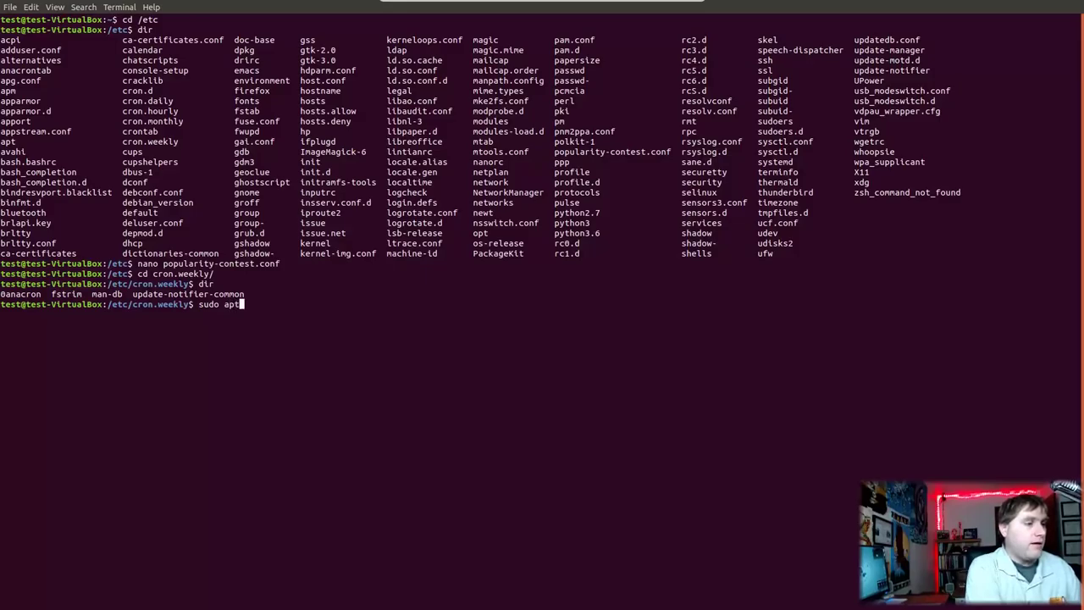
type(" remove pop")
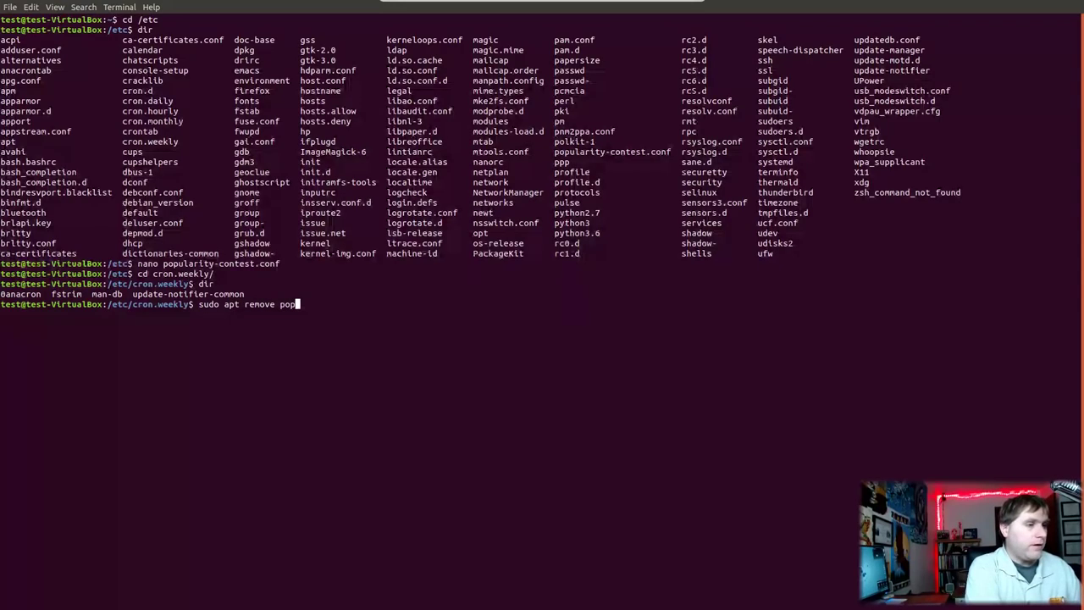
type("ula")
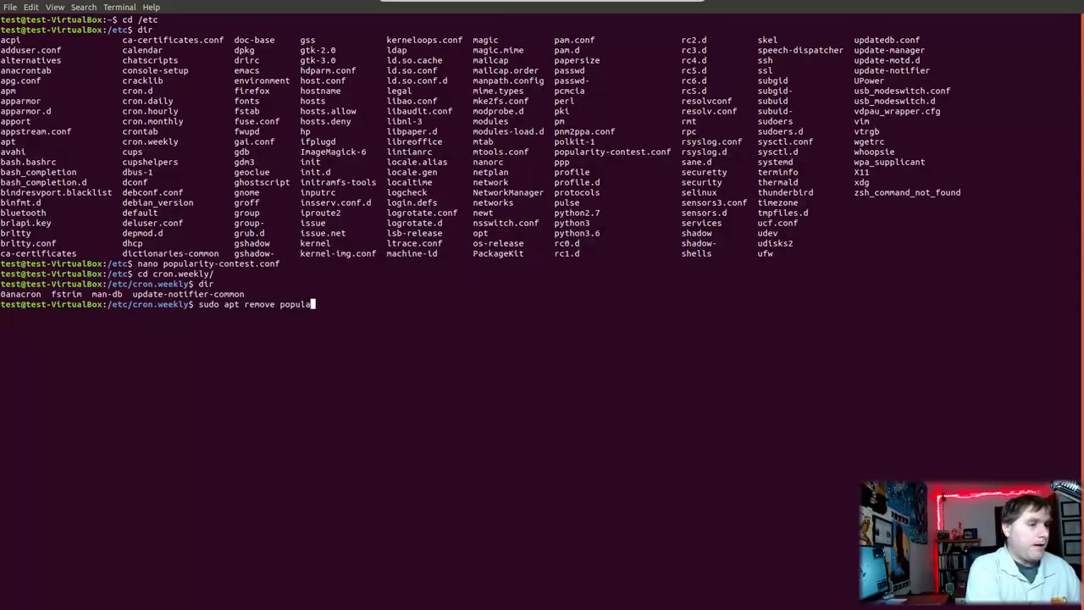
type("rity-cont")
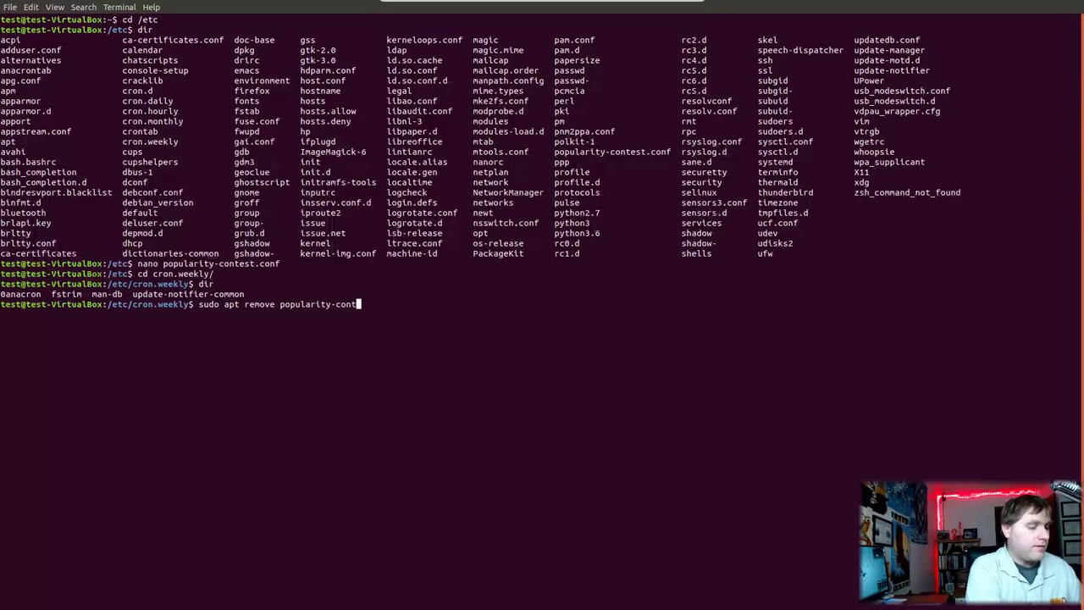
type("est")
key("Return")
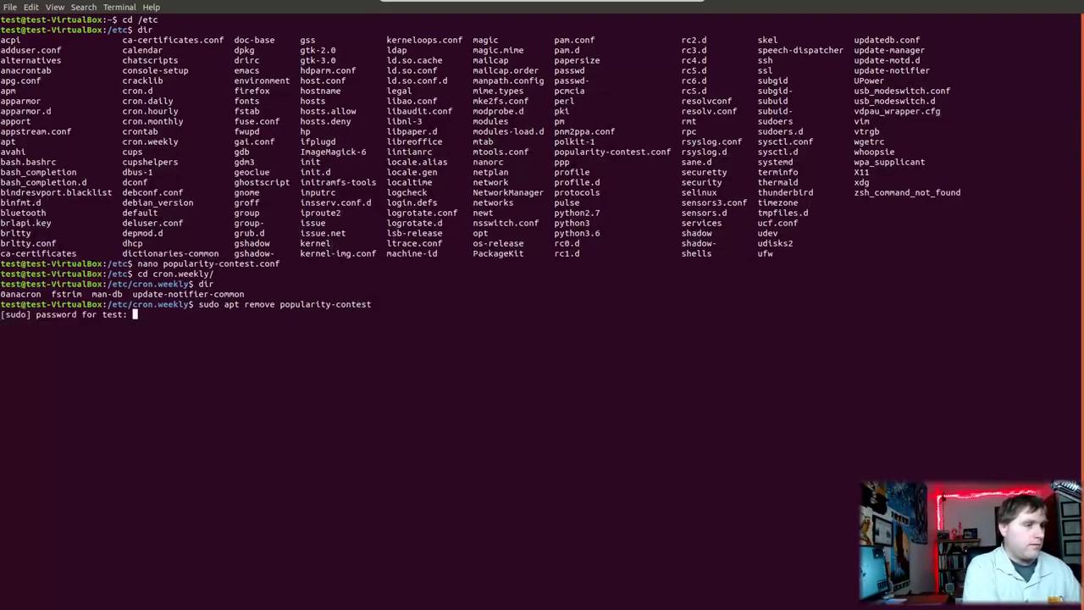
key("Return")
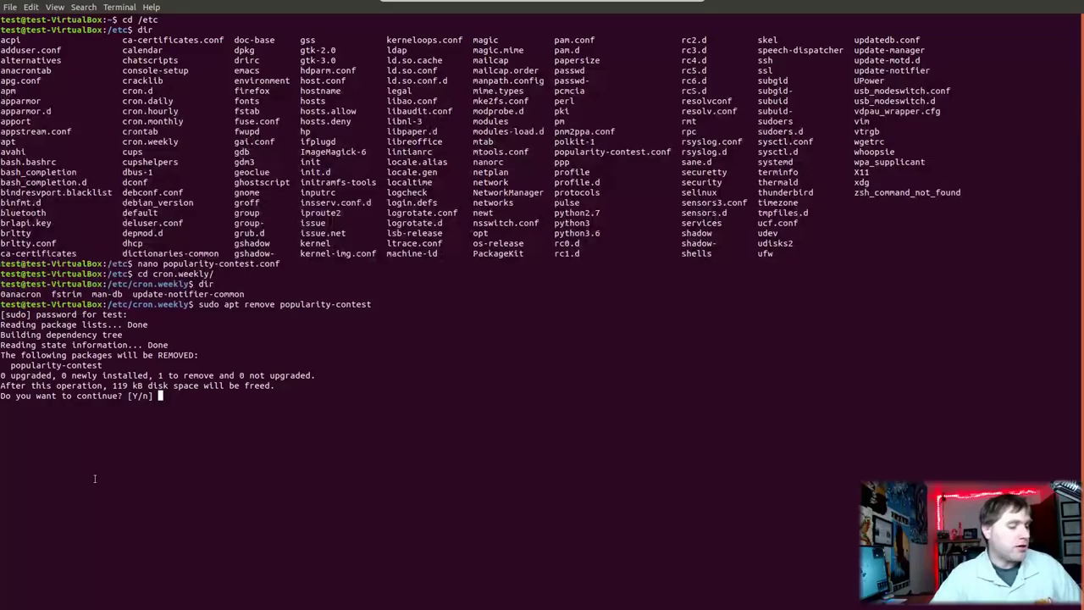
type("y")
key("Return")
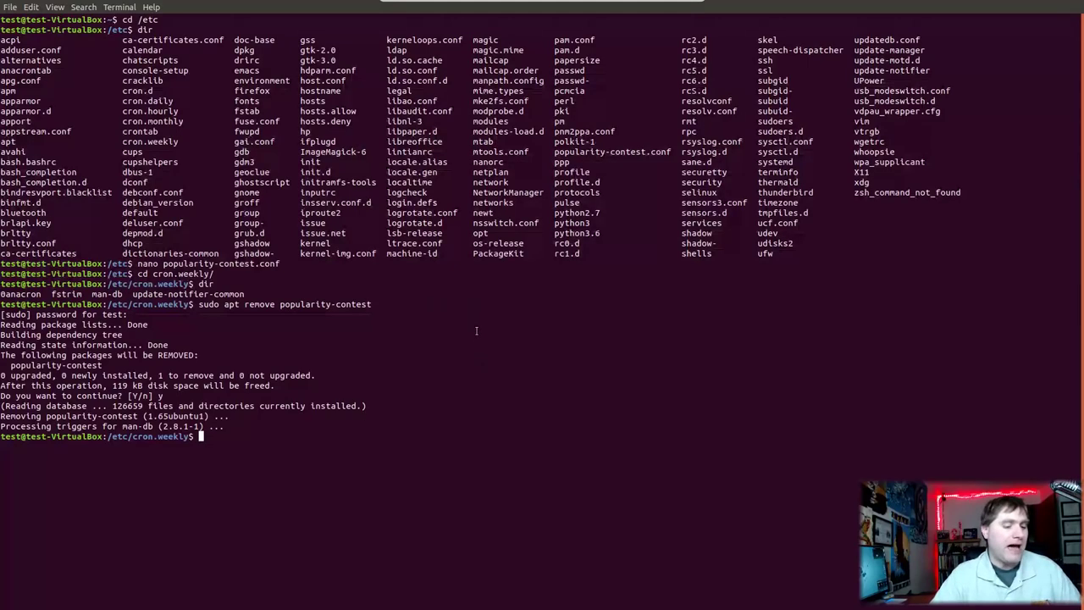
Step: Take the terminal out of fullscreen and close it with exit
key("F11")
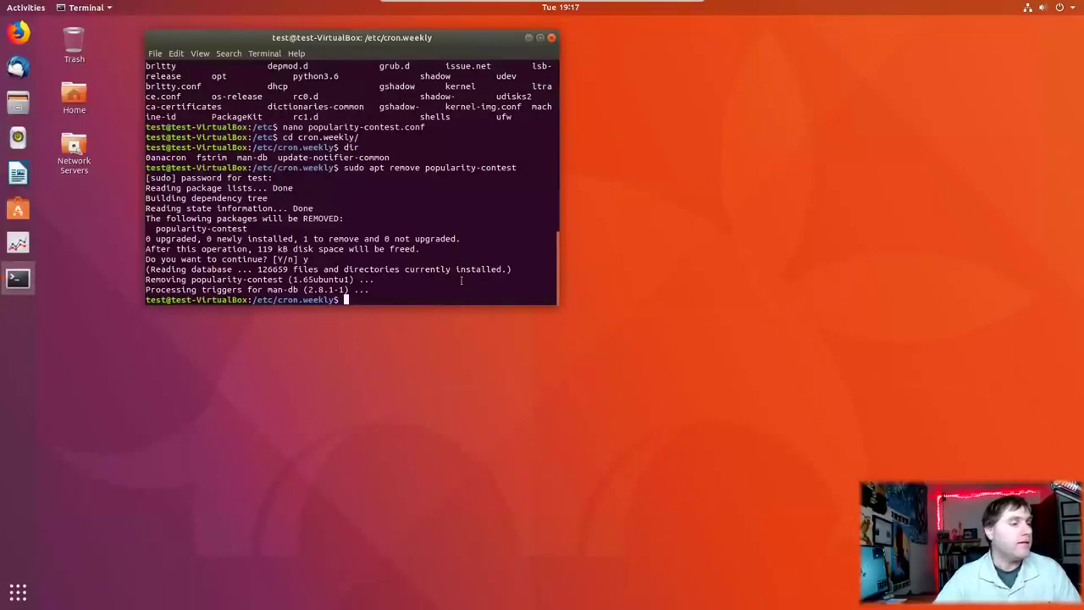
type("exit")
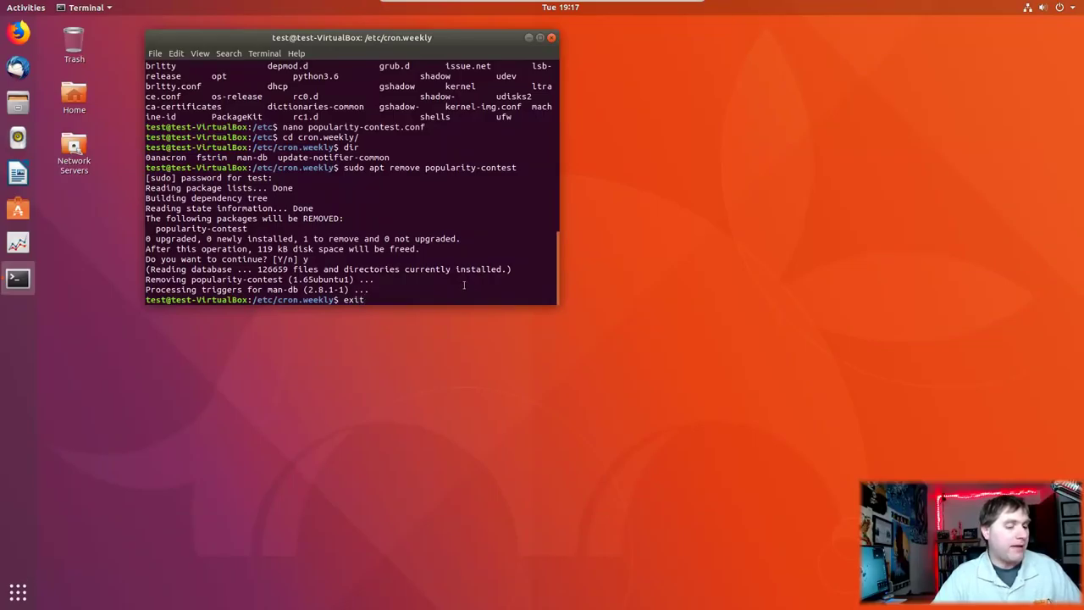
key("Return")
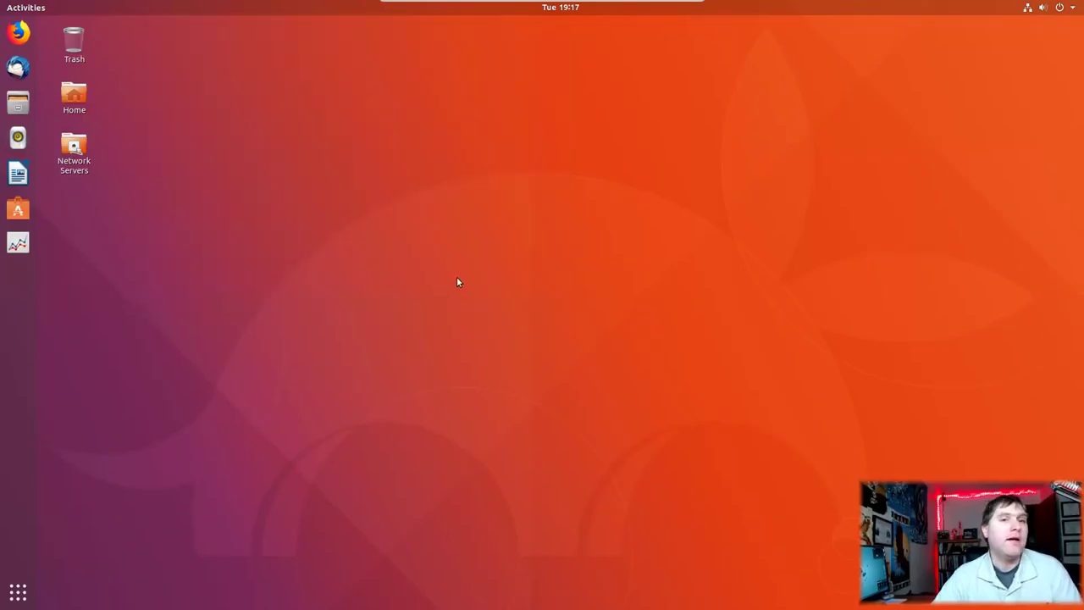